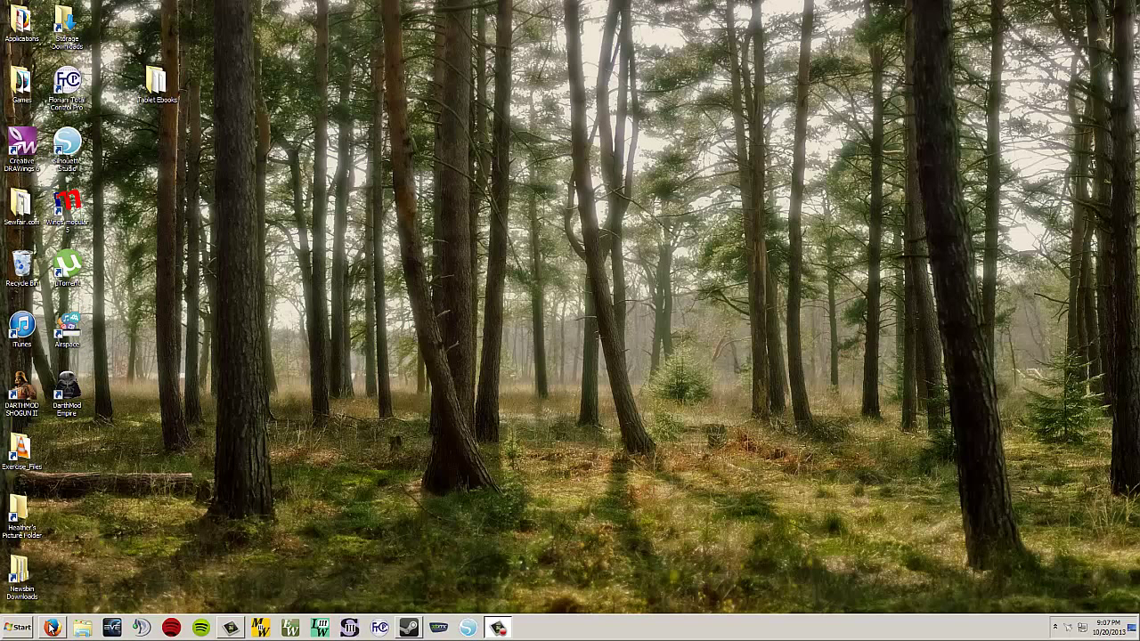
- Launch Firefox and load dafont.com
{"action": "left_click", "coordinate": [52, 628]}
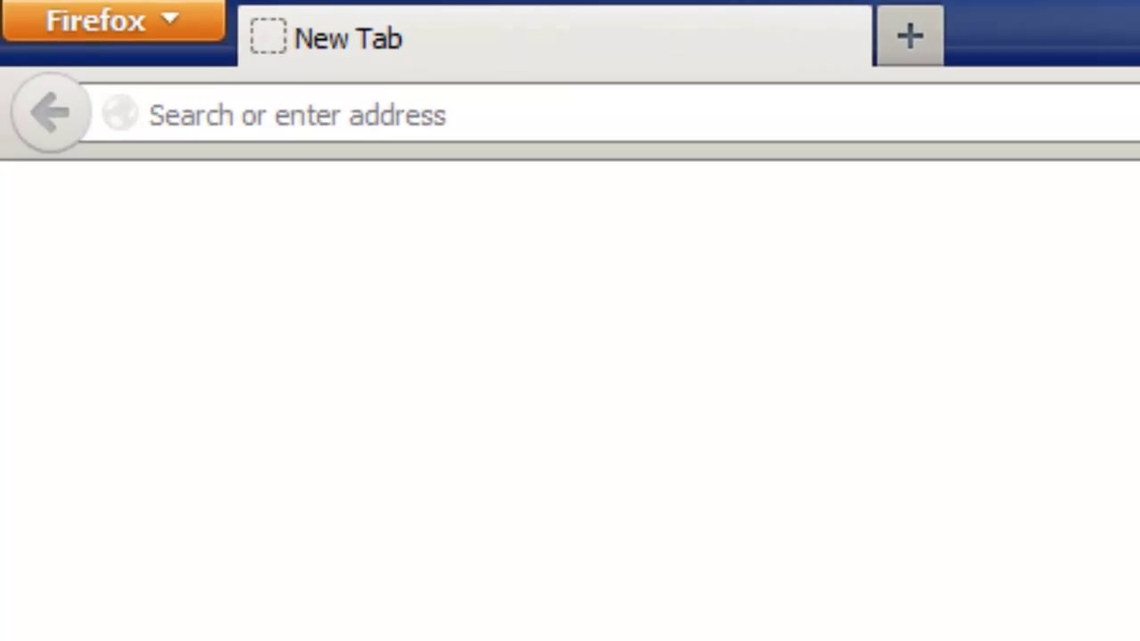
{"action": "type", "text": "dafont.com/"}
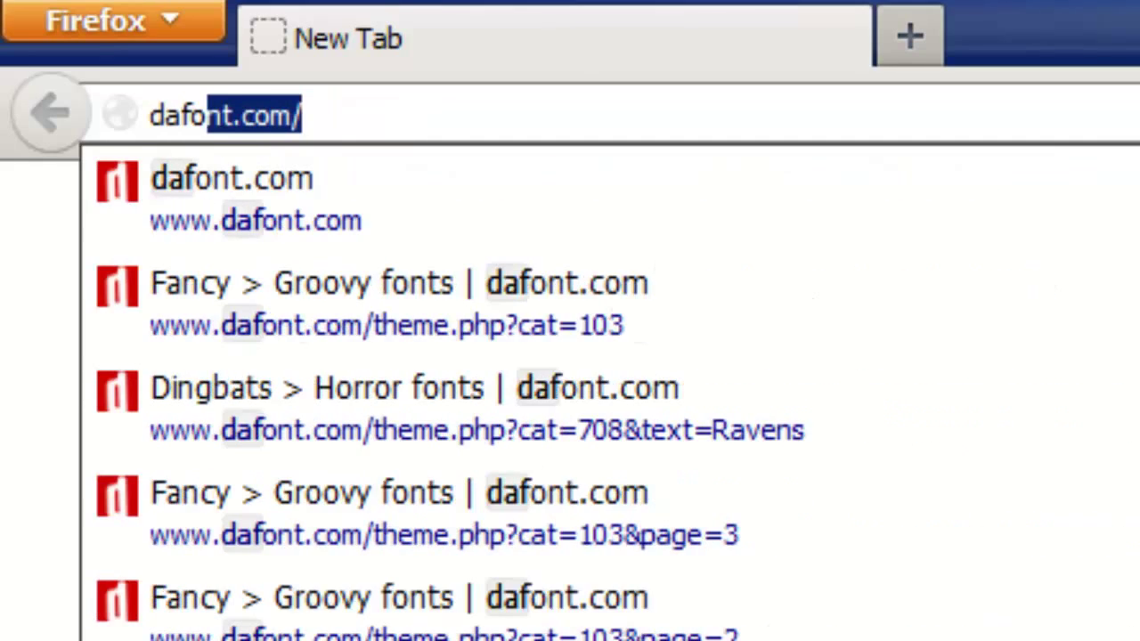
{"action": "key", "text": "Return"}
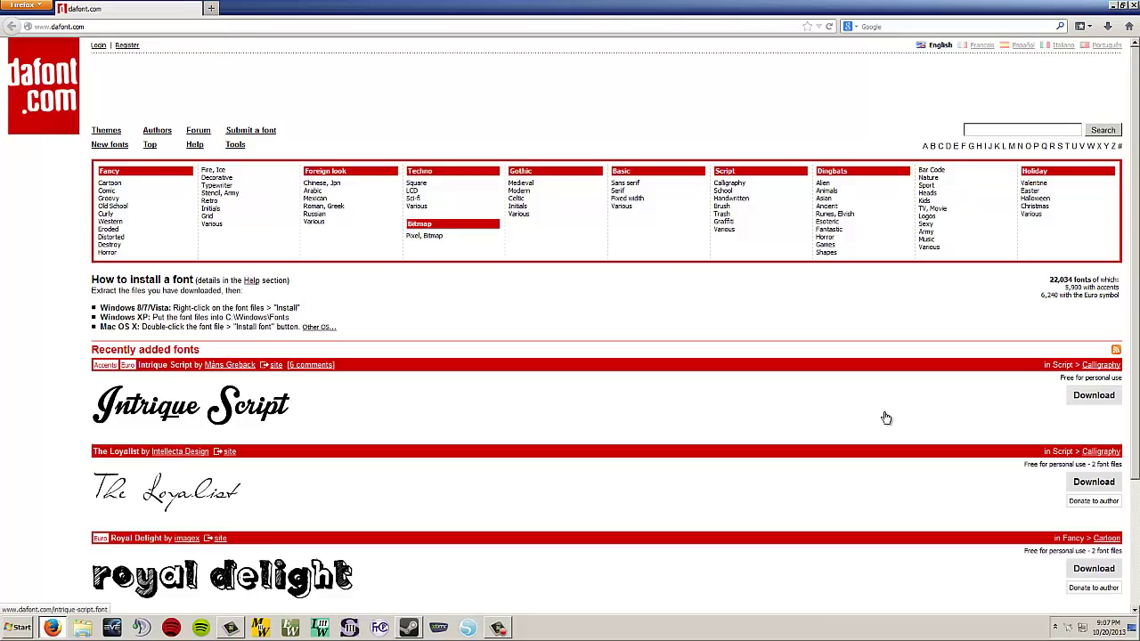
{"action": "scroll", "coordinate": [885, 418], "scroll_direction": "down", "scroll_amount": 3}
{"action": "scroll", "coordinate": [784, 396], "scroll_direction": "up", "scroll_amount": 3}
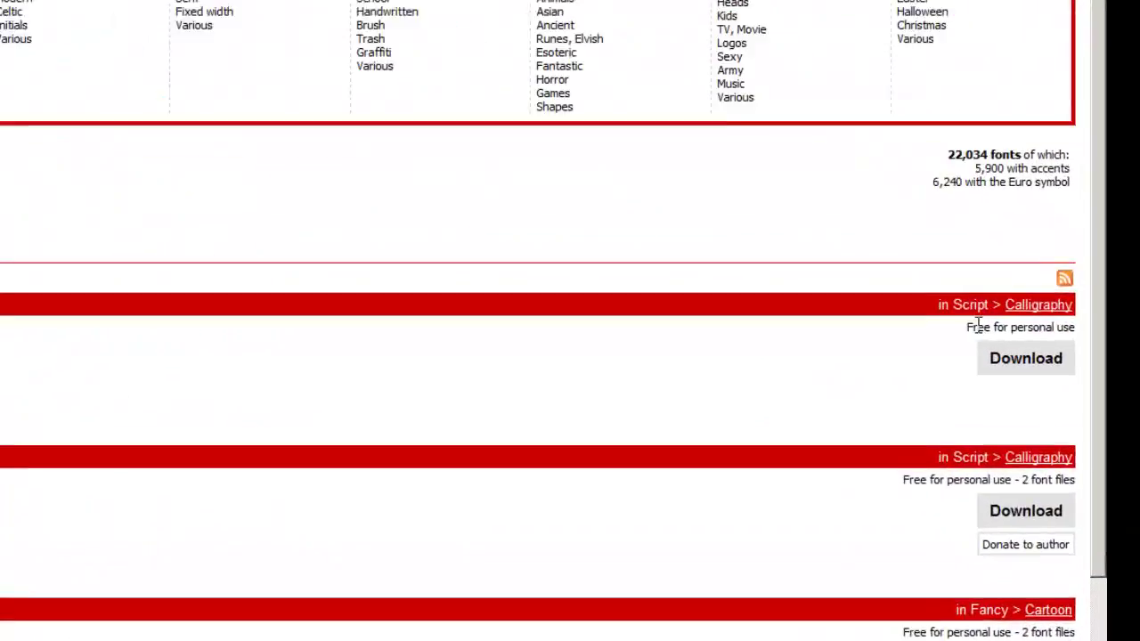
{"action": "left_click_drag", "start_coordinate": [1062, 355], "coordinate": [1123, 355]}
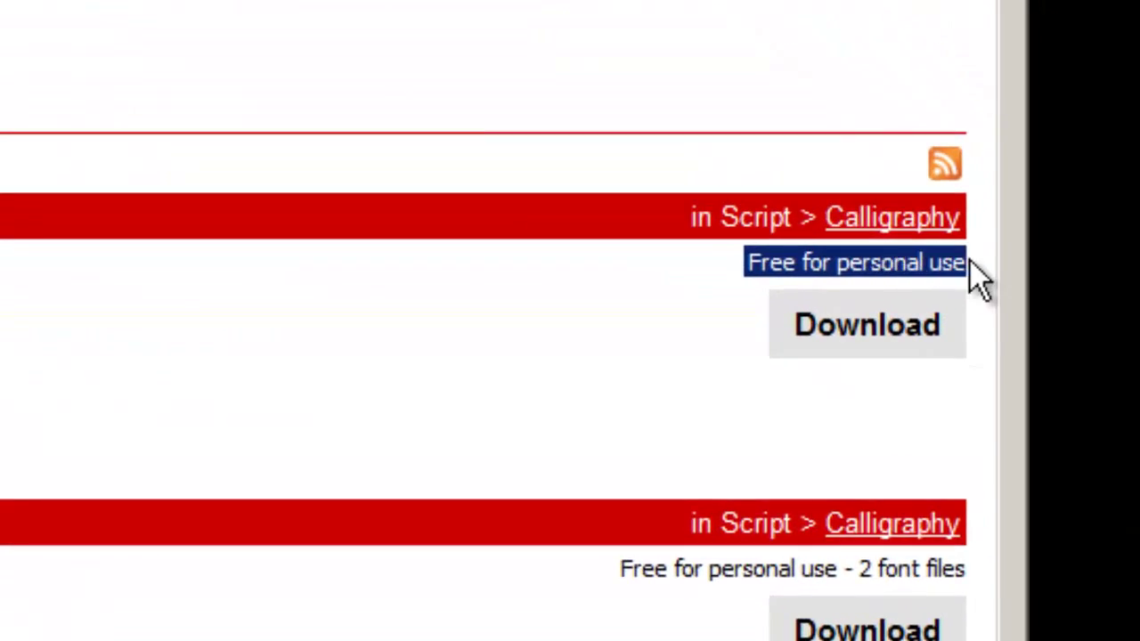
{"action": "left_click", "coordinate": [749, 261]}
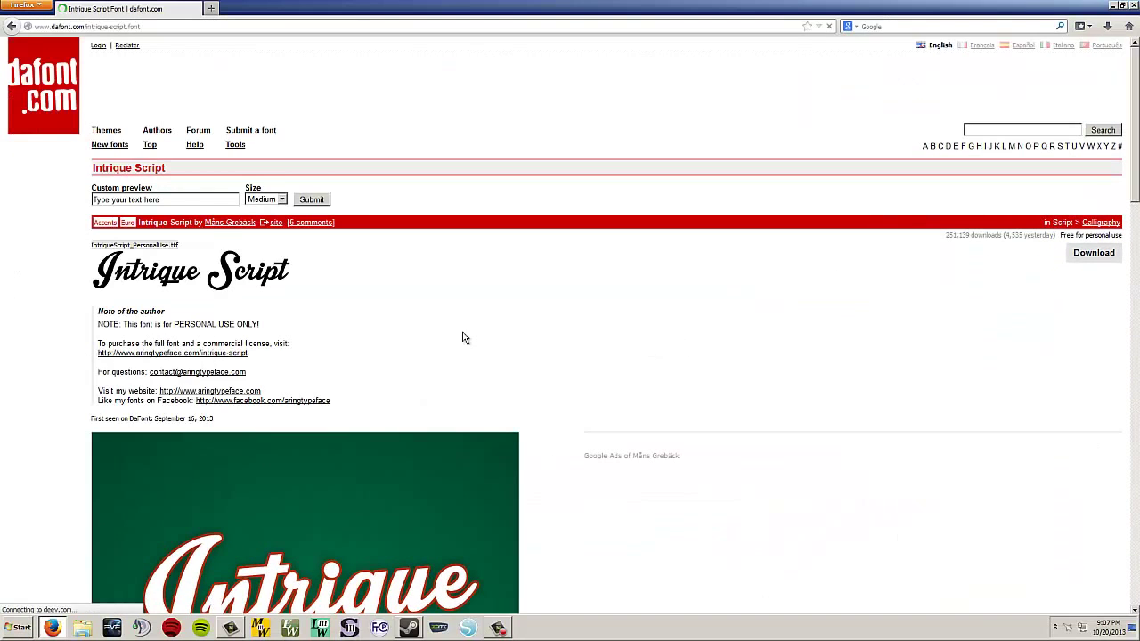
{"action": "scroll", "coordinate": [463, 333], "scroll_direction": "down", "scroll_amount": 3}
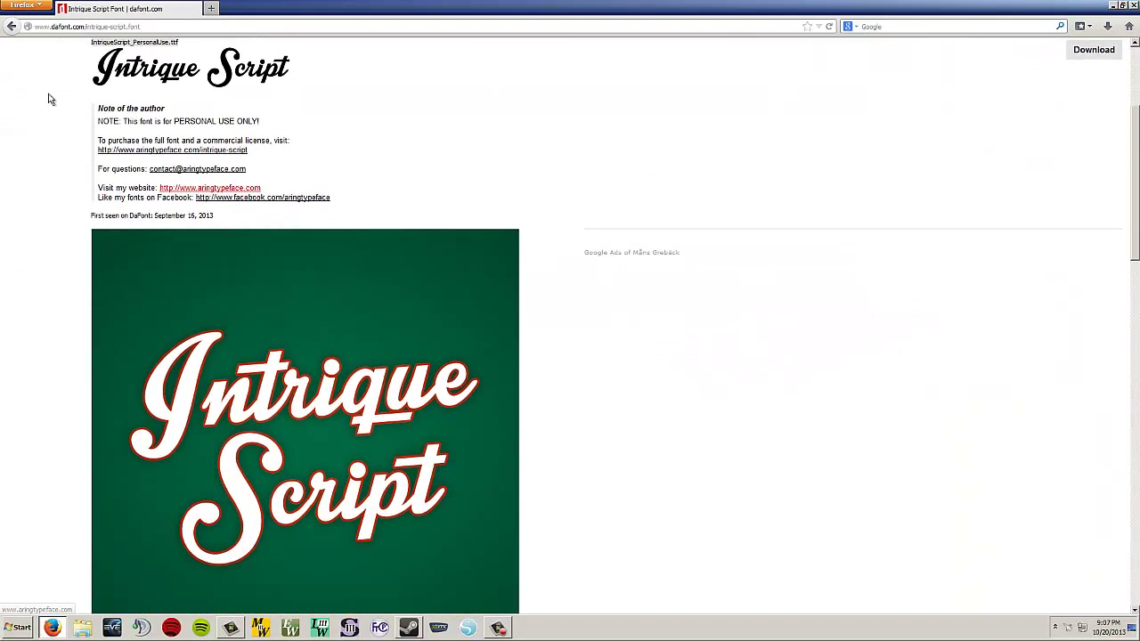
{"action": "left_click", "coordinate": [12, 27]}
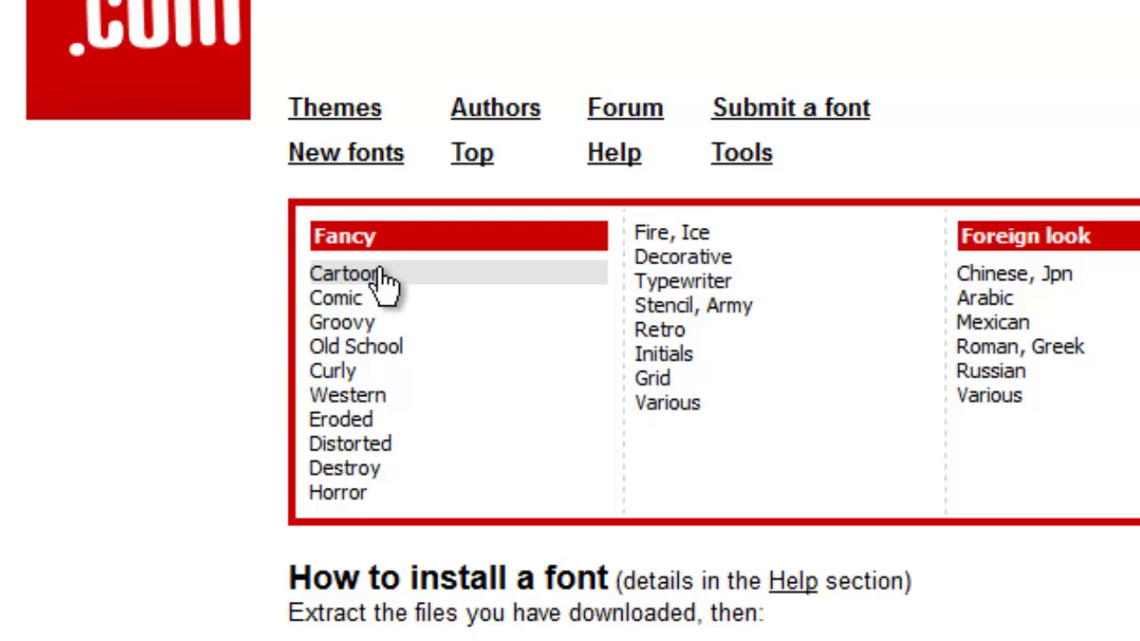
- Open the Fancy > Cartoon font category and browse its first page
{"action": "left_click", "coordinate": [415, 276]}
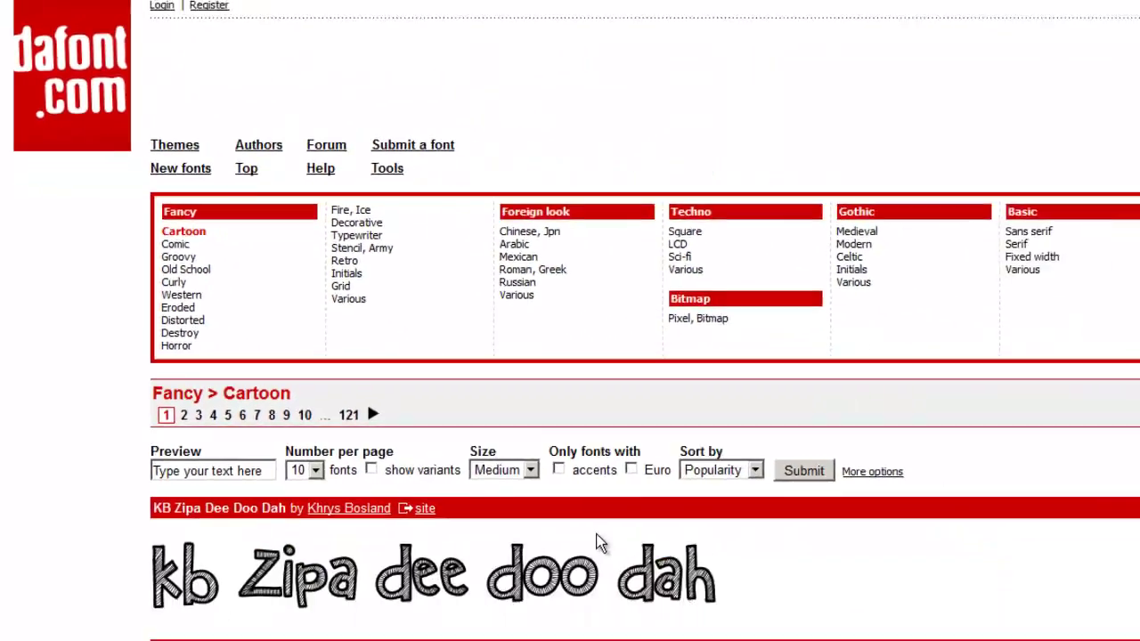
{"action": "scroll", "coordinate": [318, 337], "scroll_direction": "down", "scroll_amount": 3}
{"action": "scroll", "coordinate": [317, 337], "scroll_direction": "down", "scroll_amount": 5}
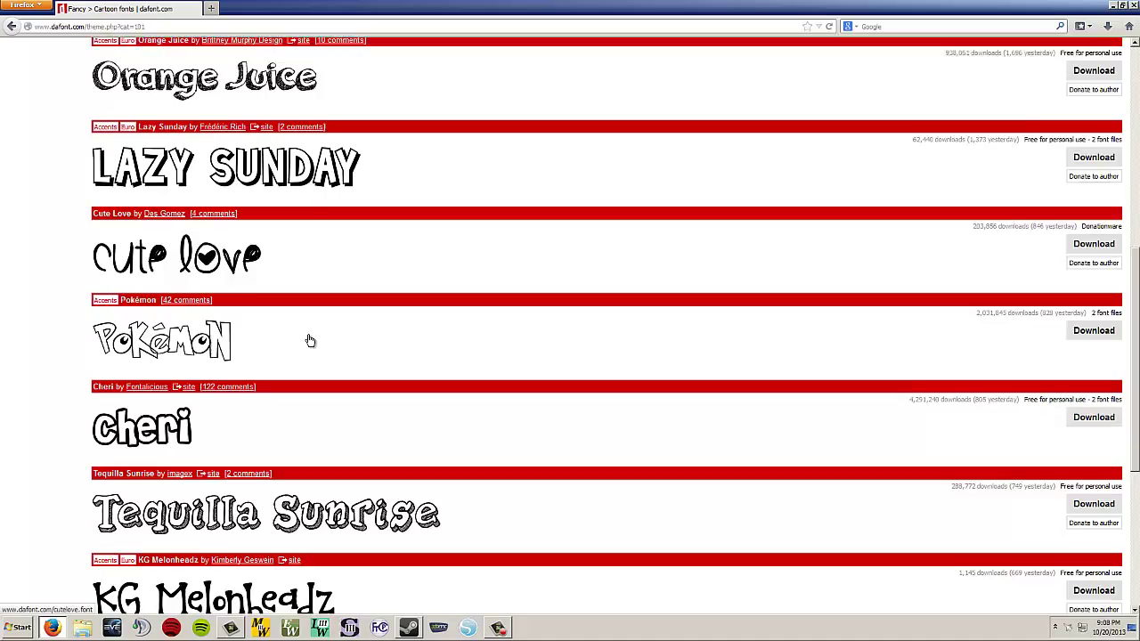
{"action": "scroll", "coordinate": [310, 341], "scroll_direction": "down", "scroll_amount": 2}
{"action": "scroll", "coordinate": [310, 340], "scroll_direction": "up", "scroll_amount": 4}
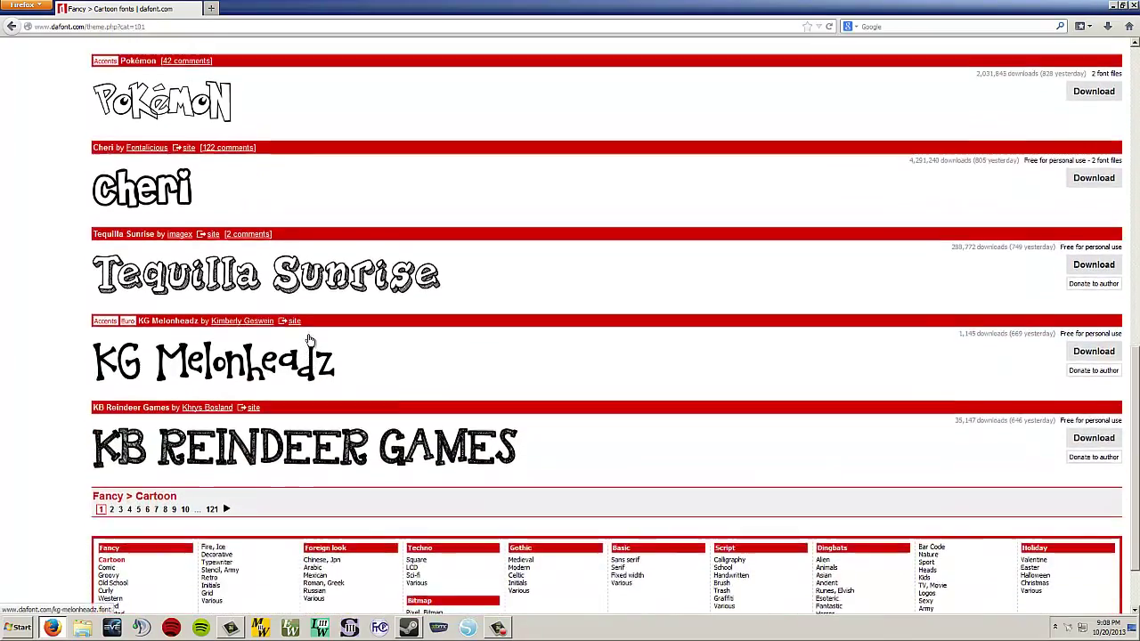
{"action": "scroll", "coordinate": [310, 341], "scroll_direction": "up", "scroll_amount": 3}
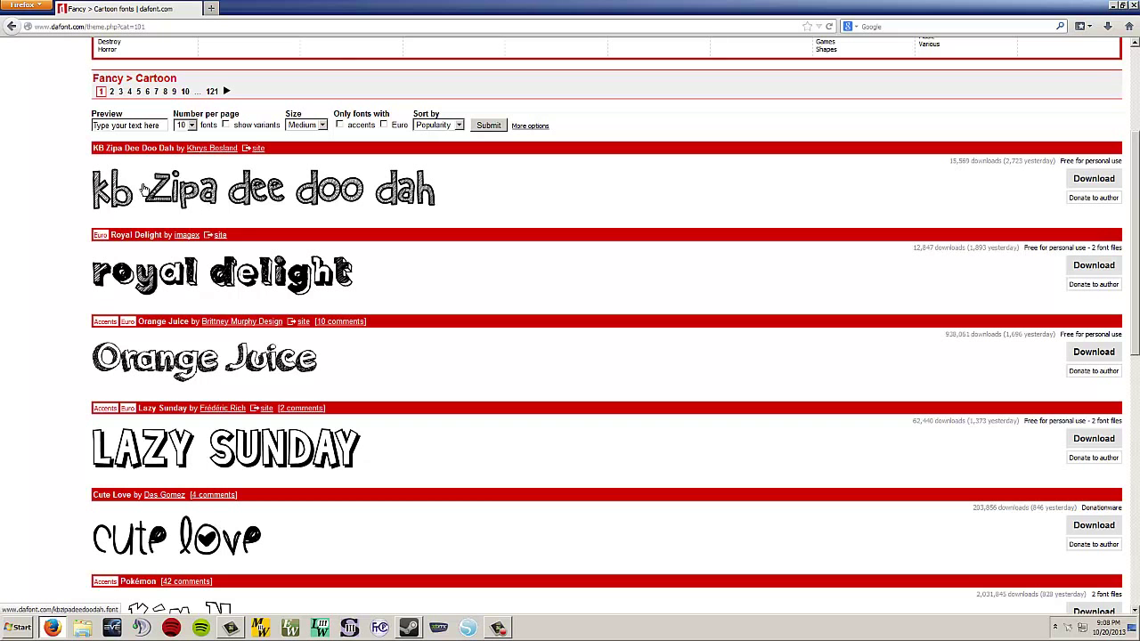
{"action": "scroll", "coordinate": [126, 245], "scroll_direction": "down", "scroll_amount": 1}
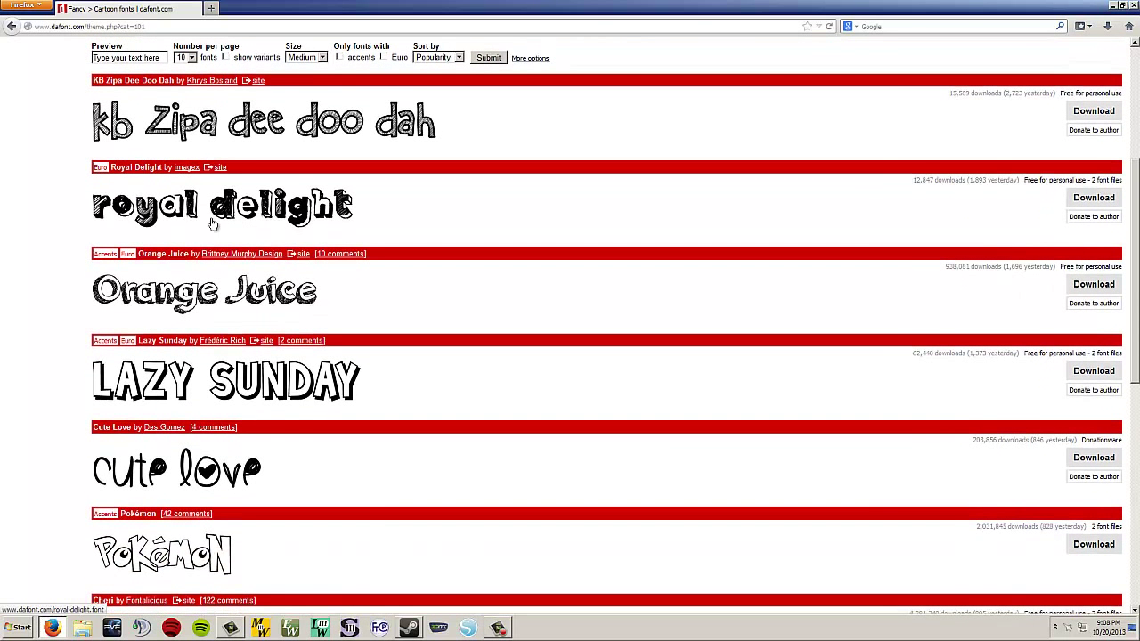
{"action": "scroll", "coordinate": [165, 323], "scroll_direction": "down", "scroll_amount": 1}
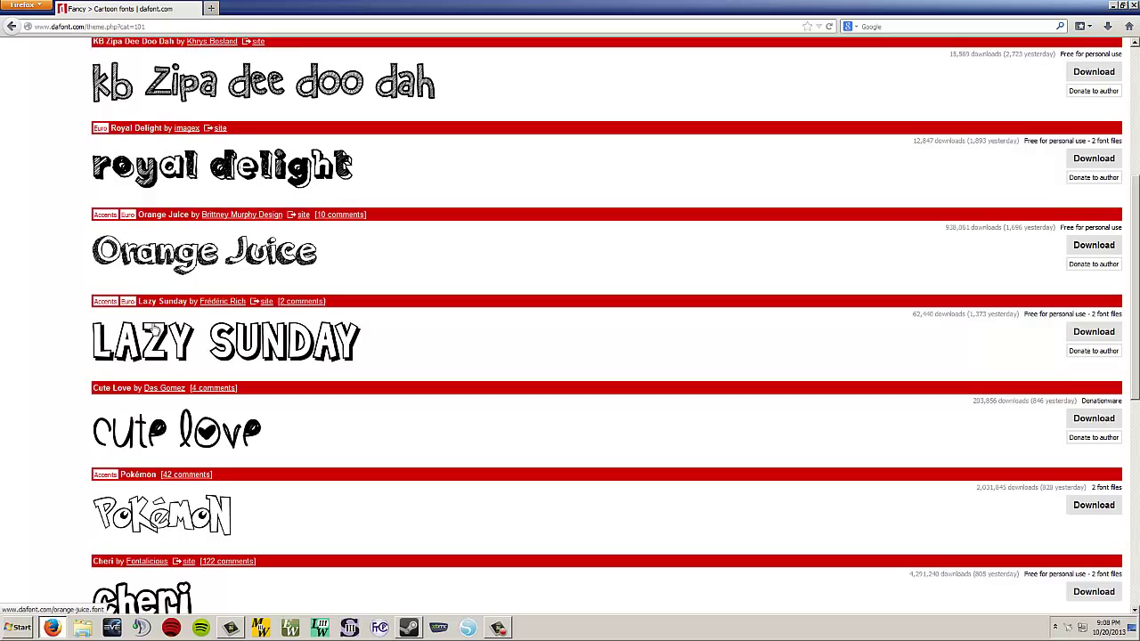
{"action": "scroll", "coordinate": [234, 378], "scroll_direction": "down", "scroll_amount": 2}
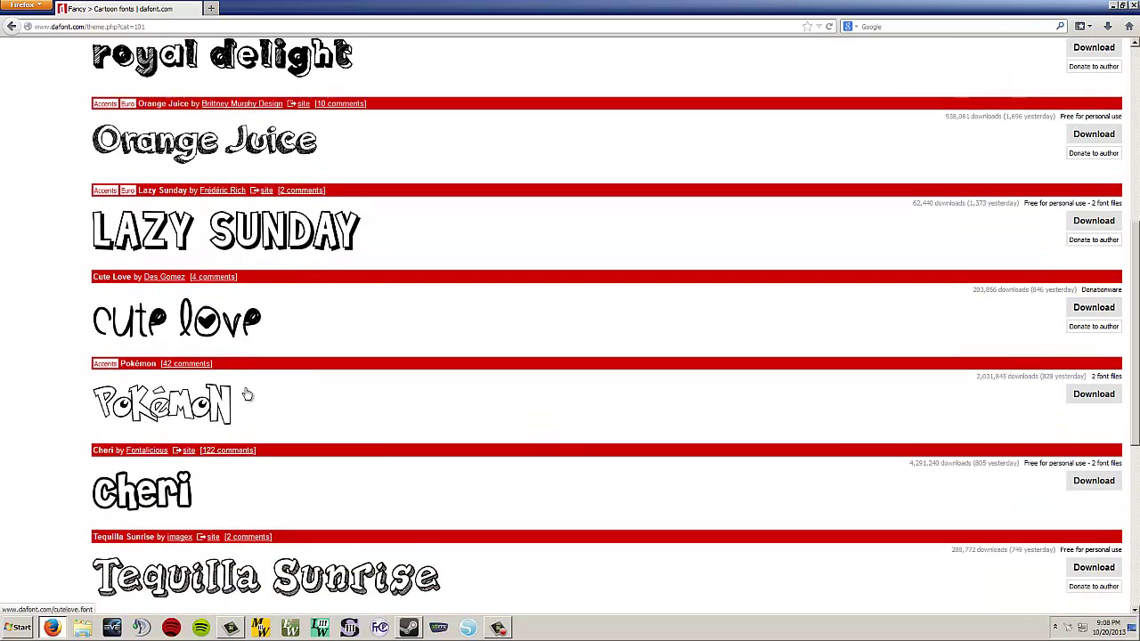
{"action": "scroll", "coordinate": [253, 391], "scroll_direction": "down", "scroll_amount": 1}
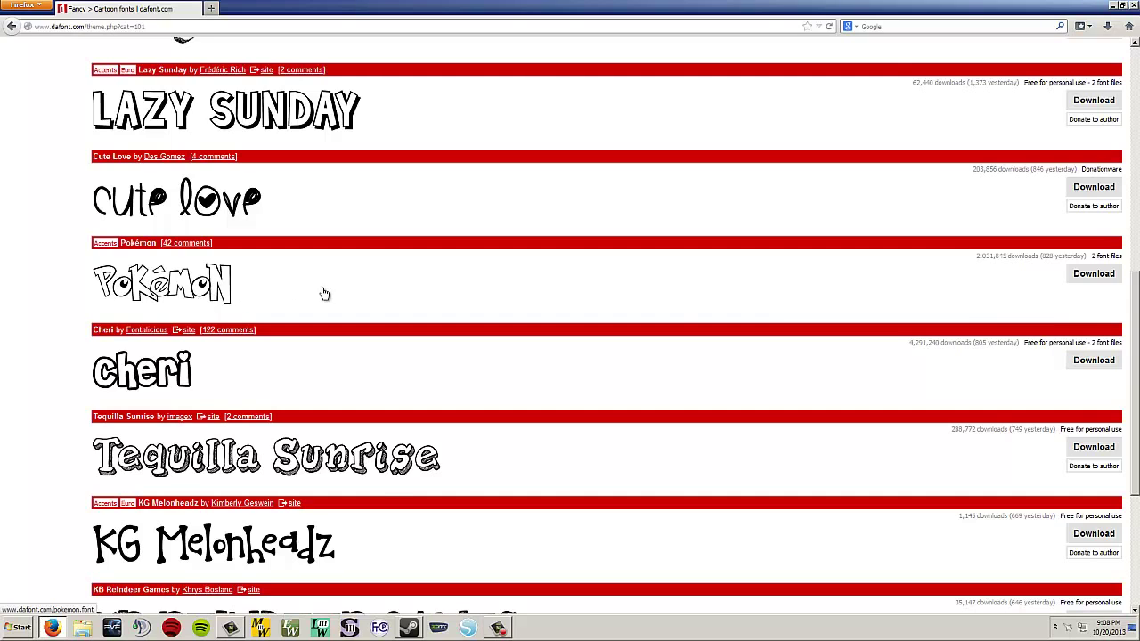
{"action": "scroll", "coordinate": [326, 294], "scroll_direction": "down", "scroll_amount": 2}
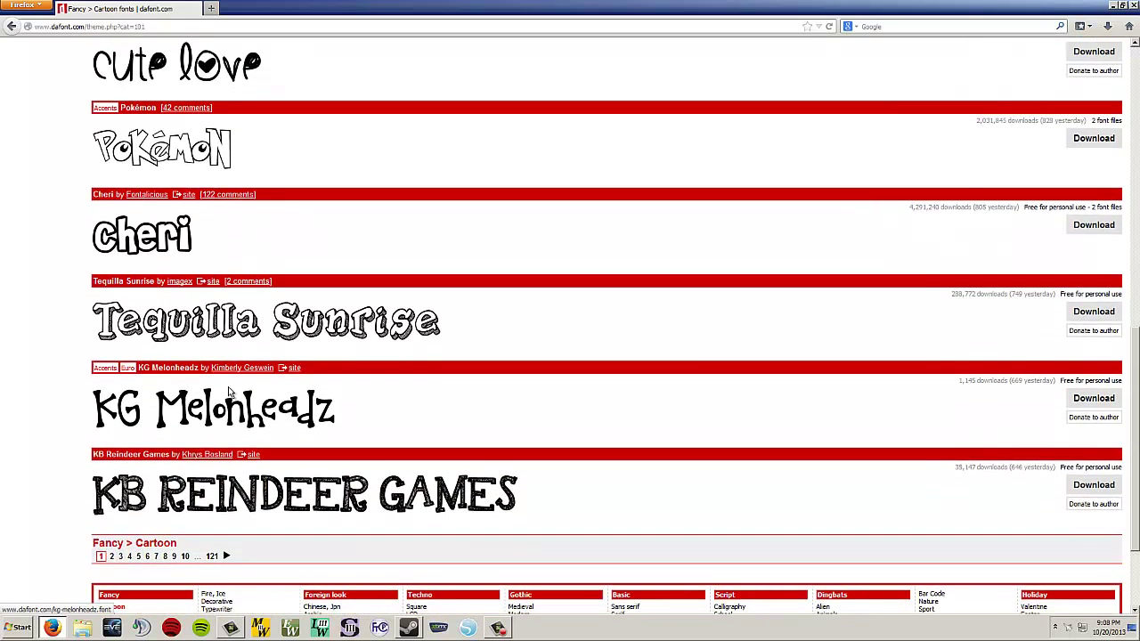
{"action": "scroll", "coordinate": [182, 338], "scroll_direction": "up", "scroll_amount": 5}
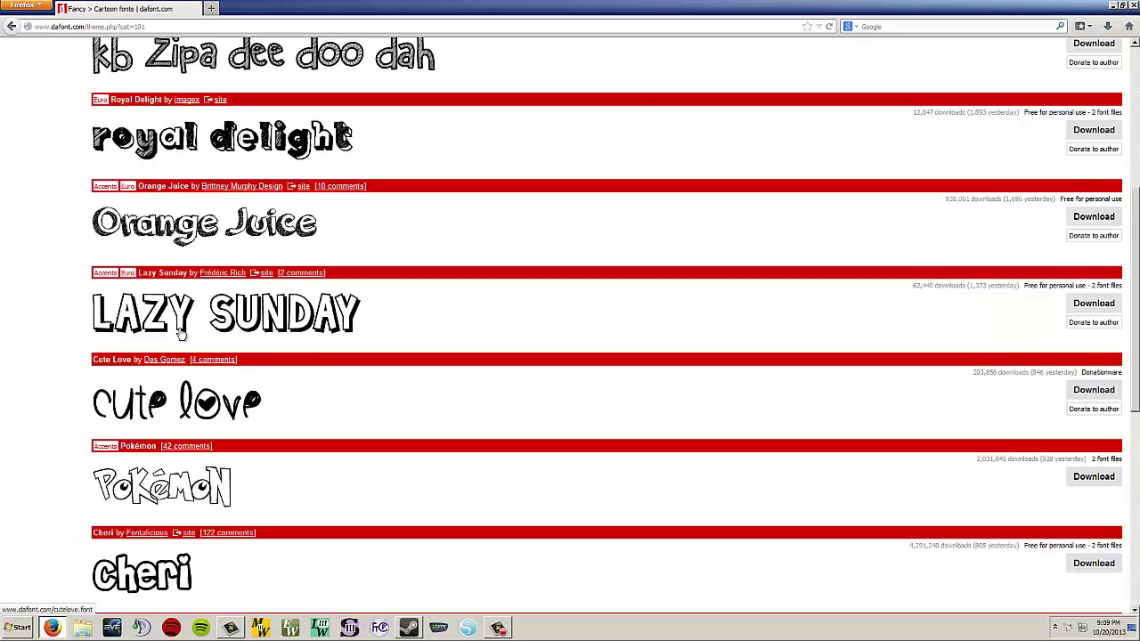
{"action": "scroll", "coordinate": [180, 340], "scroll_direction": "down", "scroll_amount": 4}
{"action": "scroll", "coordinate": [180, 340], "scroll_direction": "down", "scroll_amount": 3}
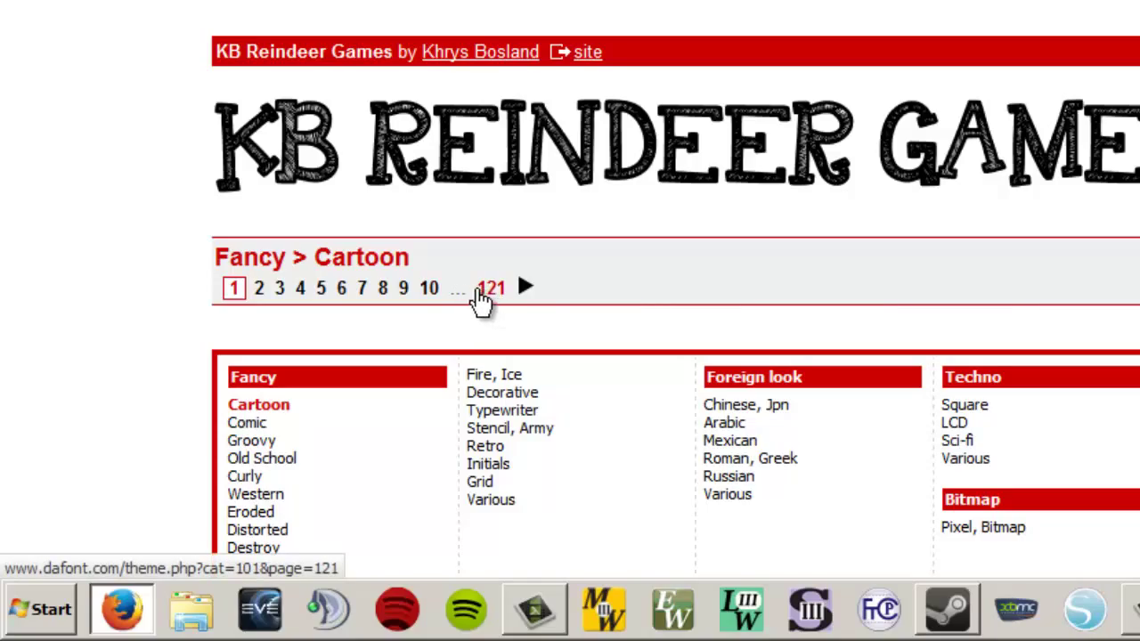
{"action": "scroll", "coordinate": [446, 273], "scroll_direction": "up", "scroll_amount": 15}
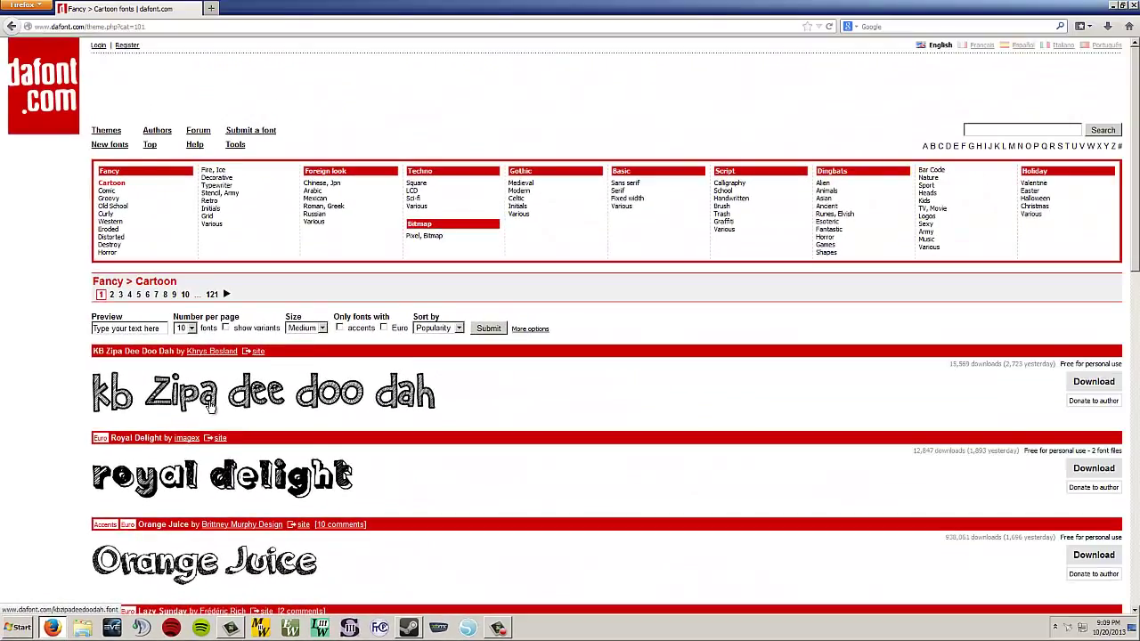
{"action": "scroll", "coordinate": [210, 405], "scroll_direction": "down", "scroll_amount": 10}
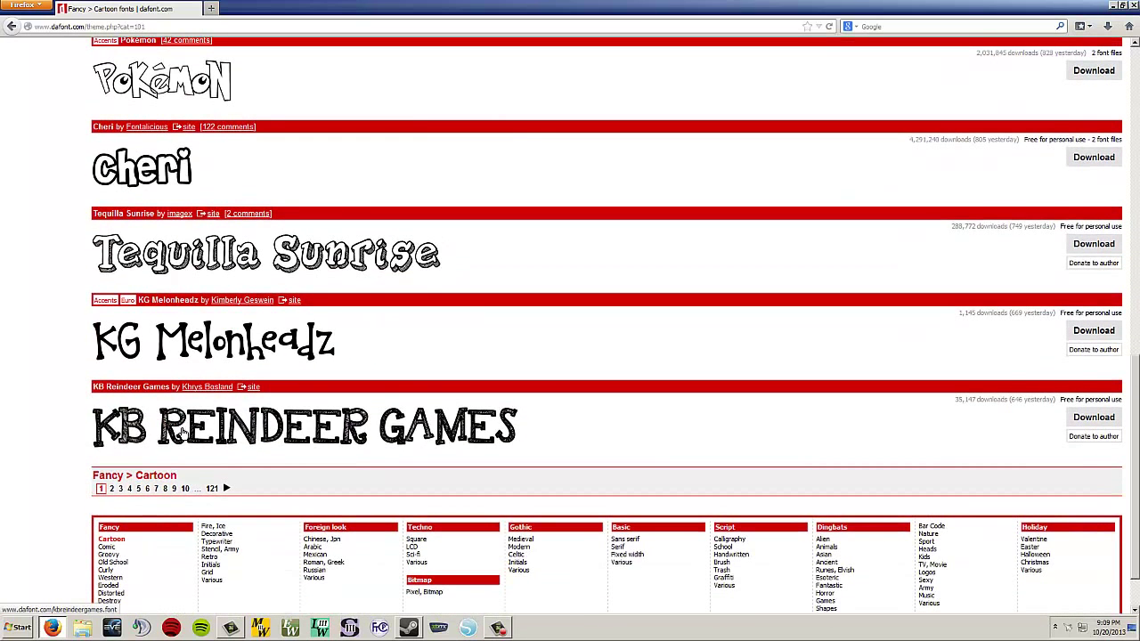
- Go to page 5 of the Cartoon fonts and scroll through it
{"action": "left_click", "coordinate": [138, 490]}
{"action": "scroll", "coordinate": [239, 448], "scroll_direction": "down", "scroll_amount": 3}
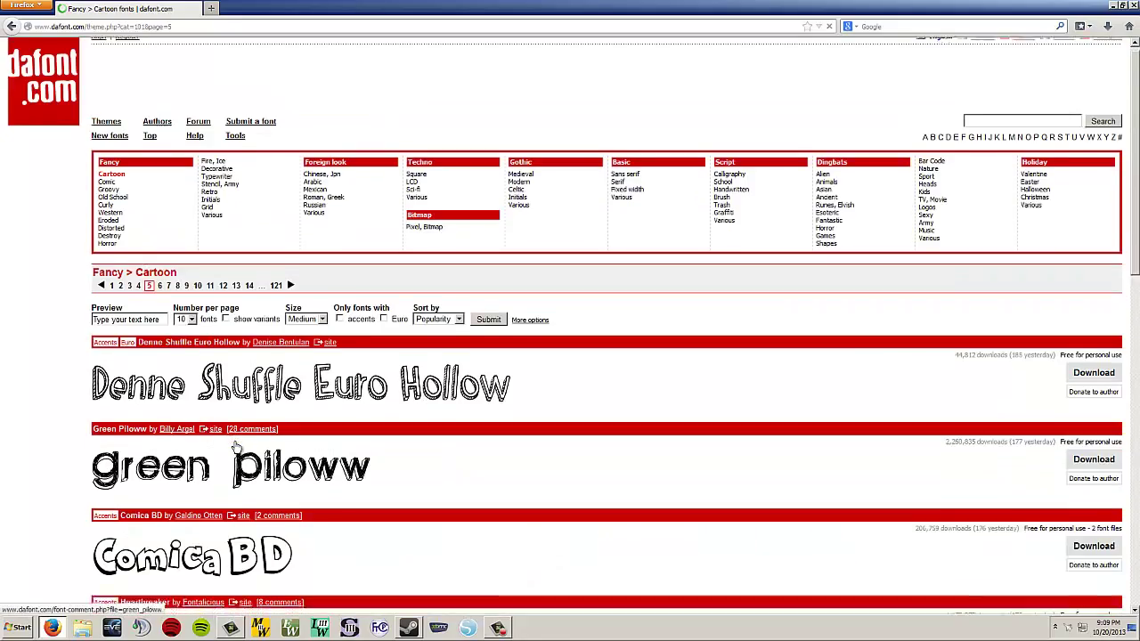
{"action": "scroll", "coordinate": [239, 448], "scroll_direction": "down", "scroll_amount": 5}
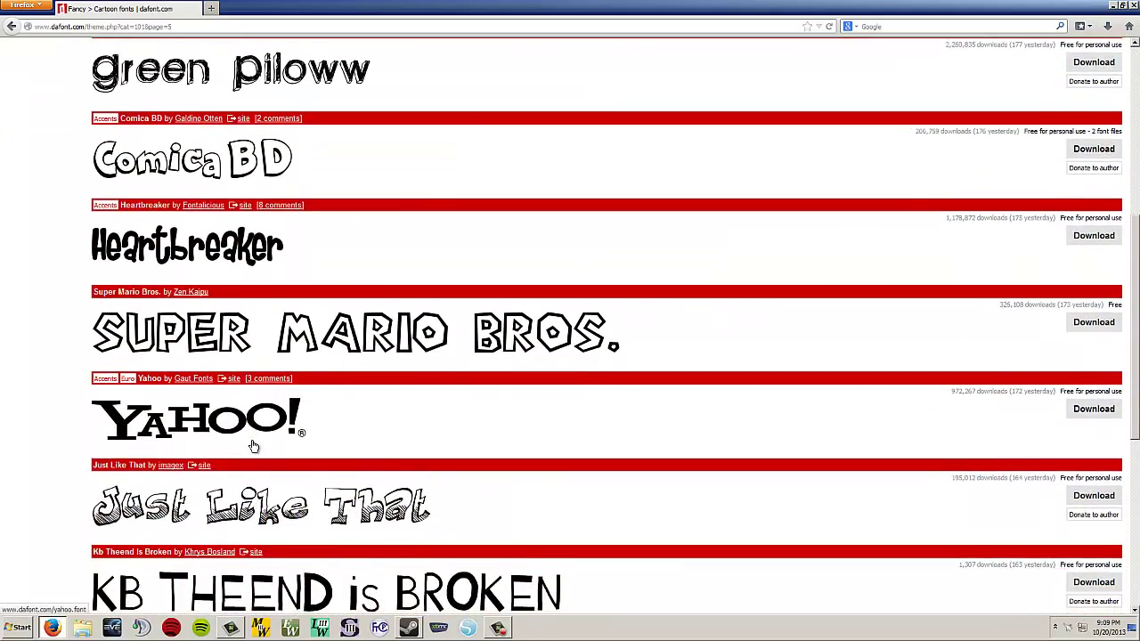
{"action": "scroll", "coordinate": [253, 443], "scroll_direction": "down", "scroll_amount": 1}
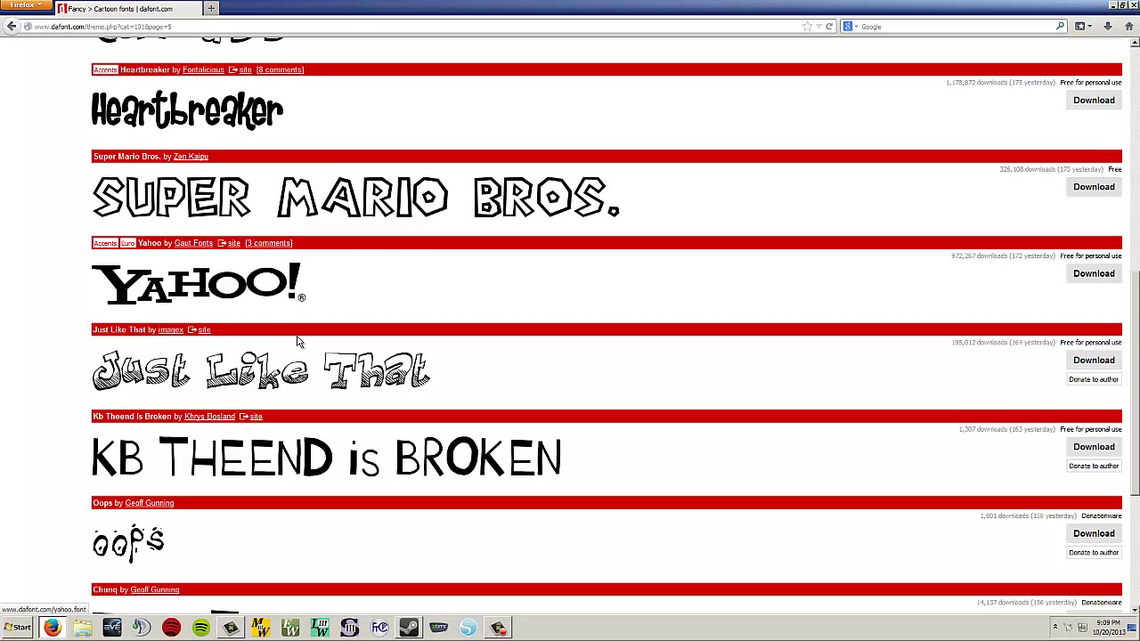
{"action": "scroll", "coordinate": [285, 359], "scroll_direction": "down", "scroll_amount": 3}
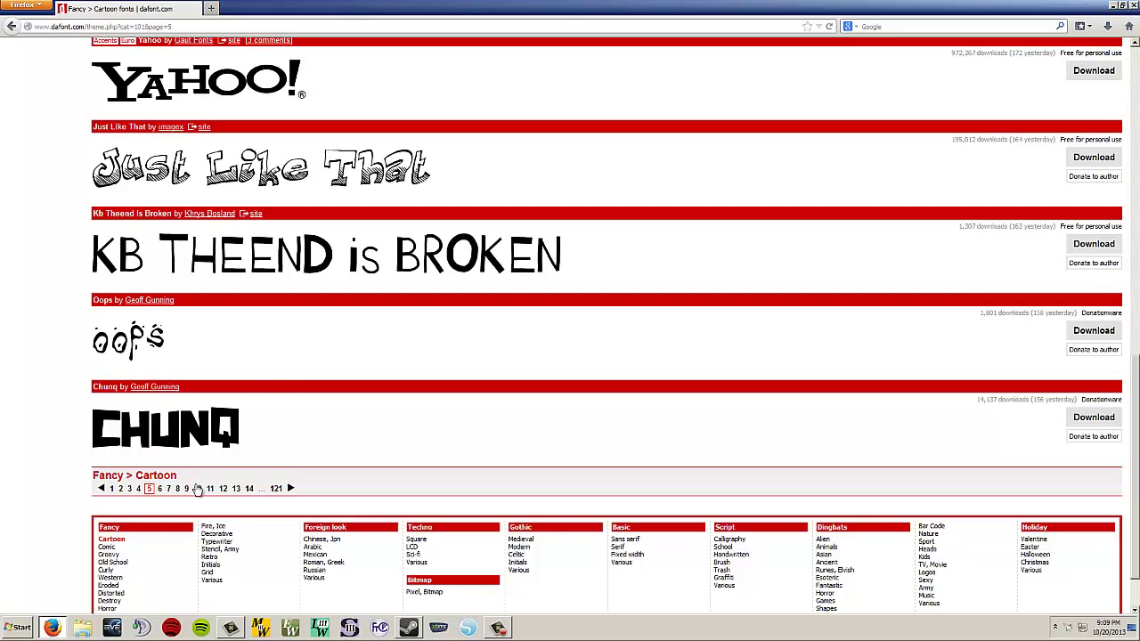
- Go to page 7 of the Cartoon fonts and look through its list
{"action": "left_click", "coordinate": [170, 489]}
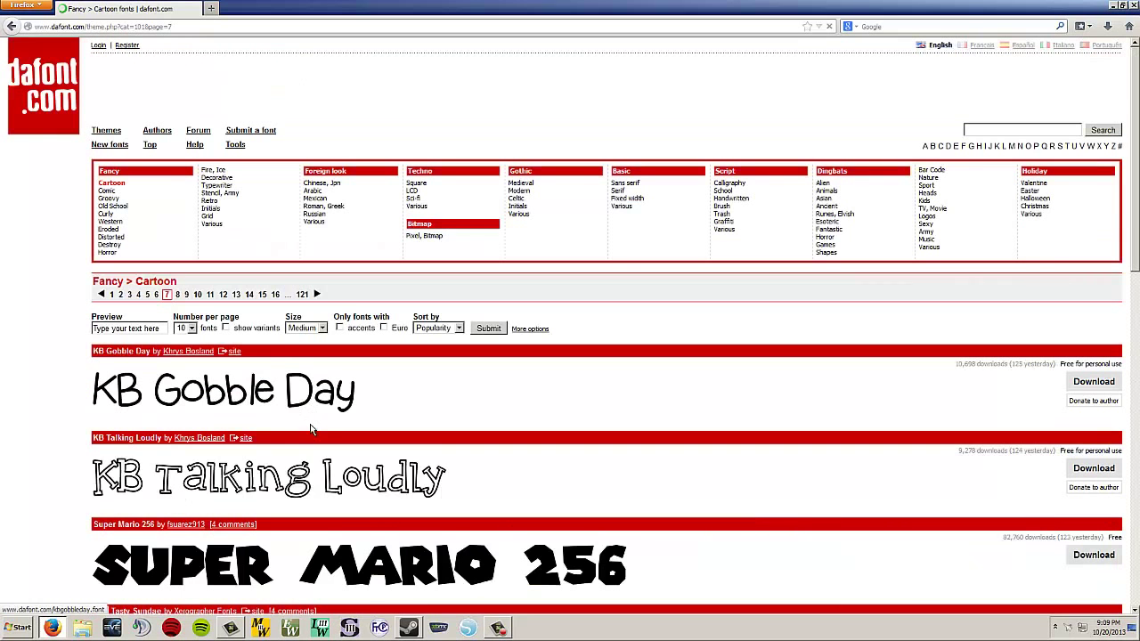
{"action": "scroll", "coordinate": [311, 433], "scroll_direction": "down", "scroll_amount": 5}
{"action": "scroll", "coordinate": [312, 430], "scroll_direction": "down", "scroll_amount": 2}
{"action": "scroll", "coordinate": [311, 432], "scroll_direction": "down", "scroll_amount": 4}
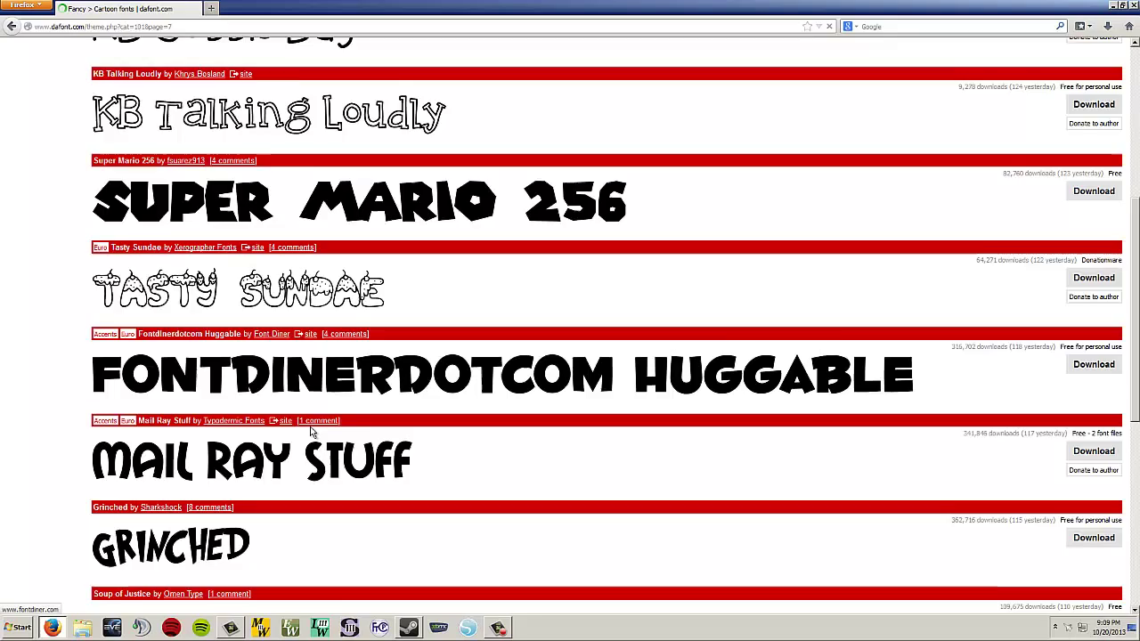
{"action": "scroll", "coordinate": [312, 432], "scroll_direction": "down", "scroll_amount": 4}
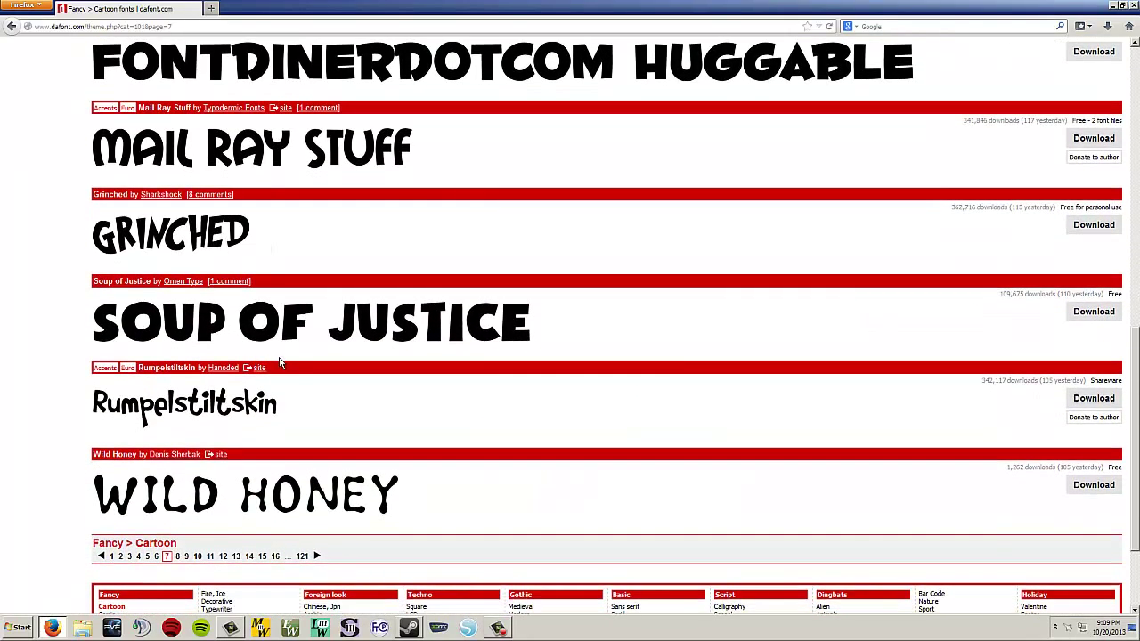
{"action": "scroll", "coordinate": [300, 383], "scroll_direction": "up", "scroll_amount": 13}
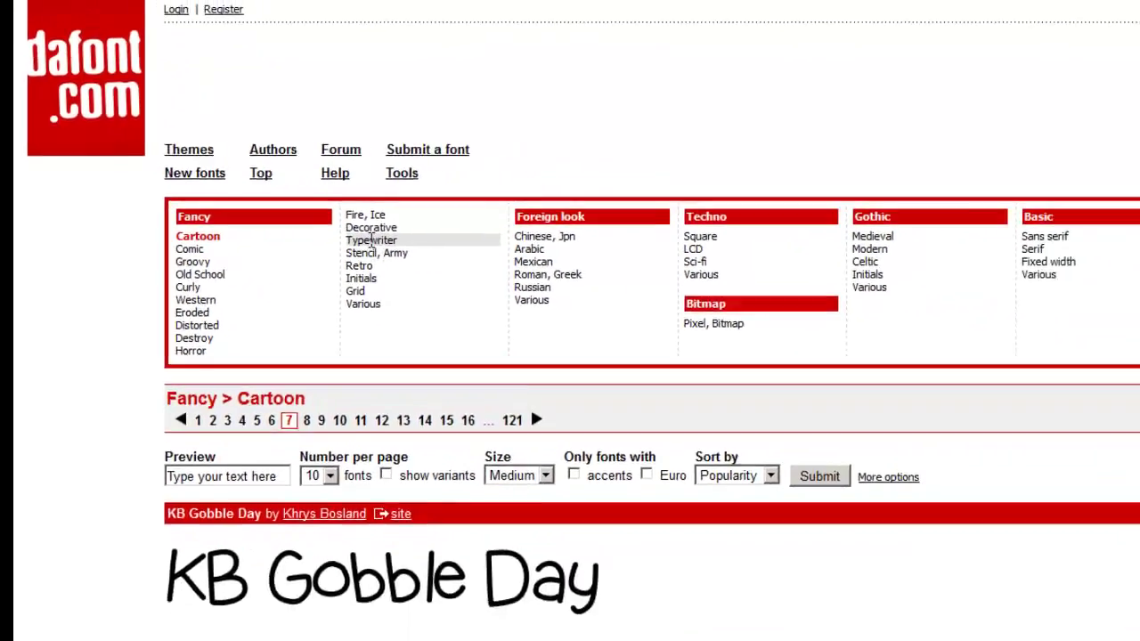
- Open the Fancy > Typewriter category and browse its fonts
{"action": "left_click", "coordinate": [489, 284]}
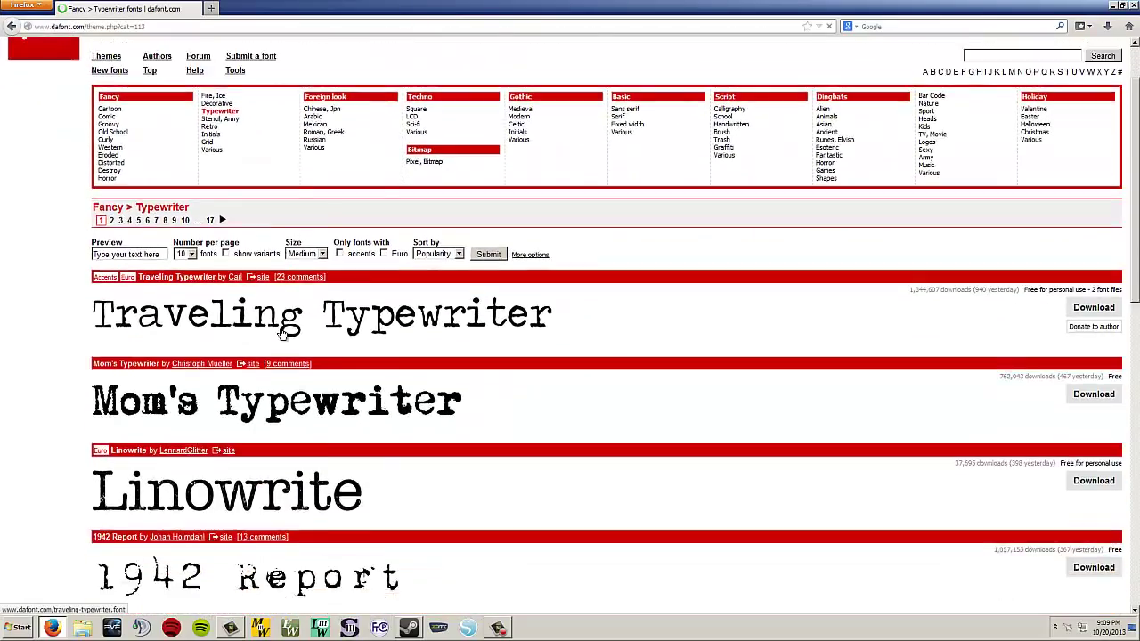
{"action": "scroll", "coordinate": [281, 331], "scroll_direction": "down", "scroll_amount": 5}
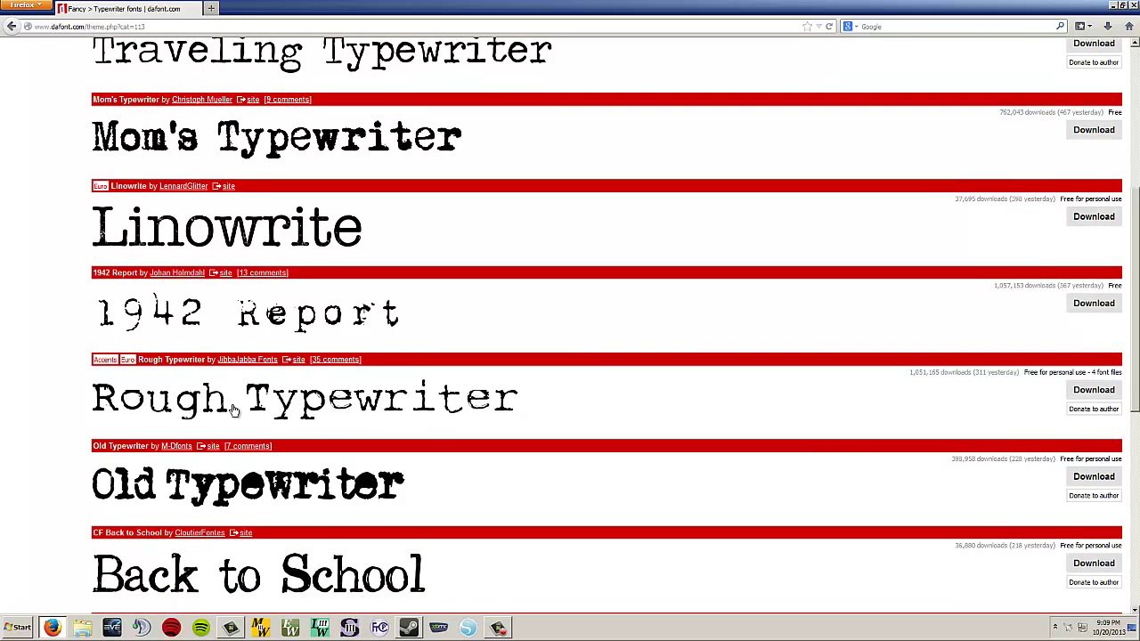
{"action": "scroll", "coordinate": [241, 414], "scroll_direction": "down", "scroll_amount": 3}
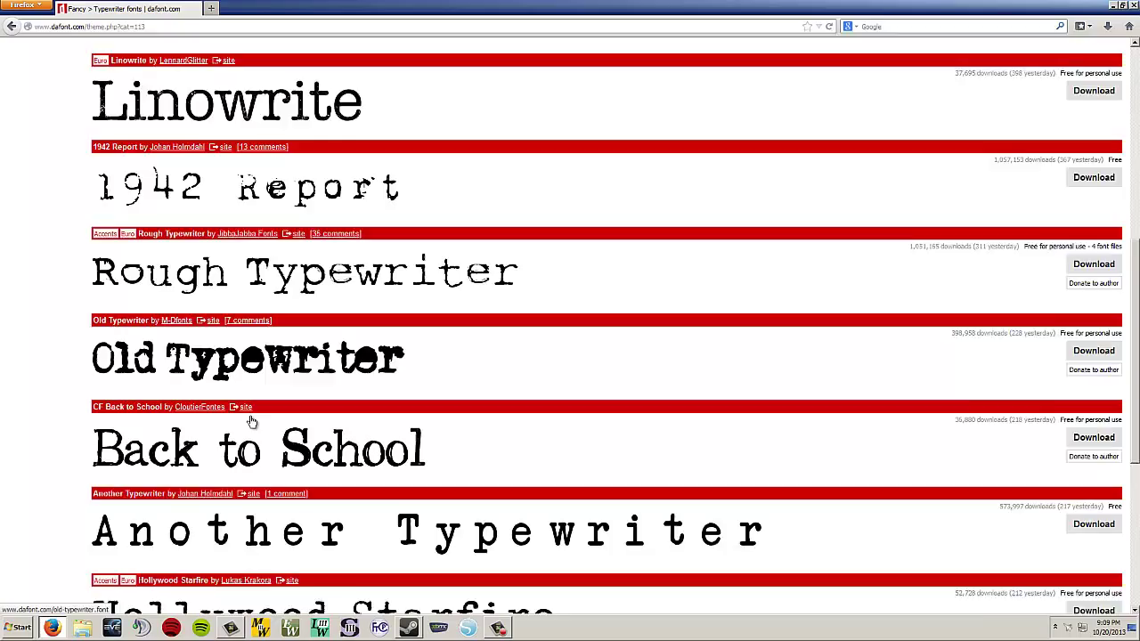
{"action": "scroll", "coordinate": [285, 417], "scroll_direction": "down", "scroll_amount": 3}
{"action": "scroll", "coordinate": [267, 475], "scroll_direction": "down", "scroll_amount": 3}
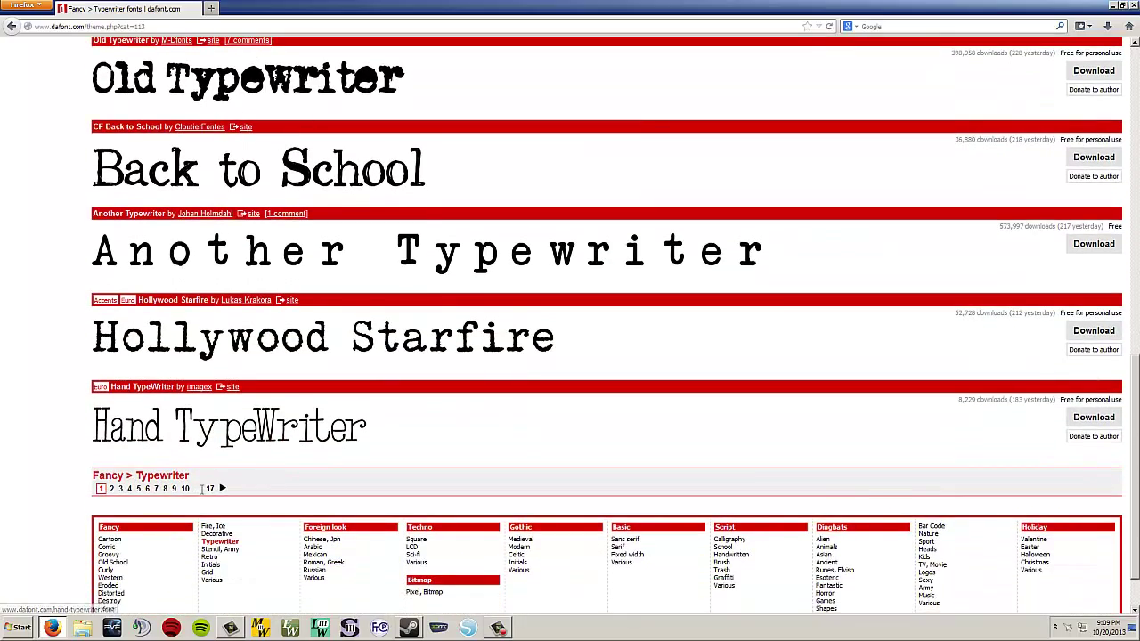
{"action": "scroll", "coordinate": [294, 434], "scroll_direction": "up", "scroll_amount": 15}
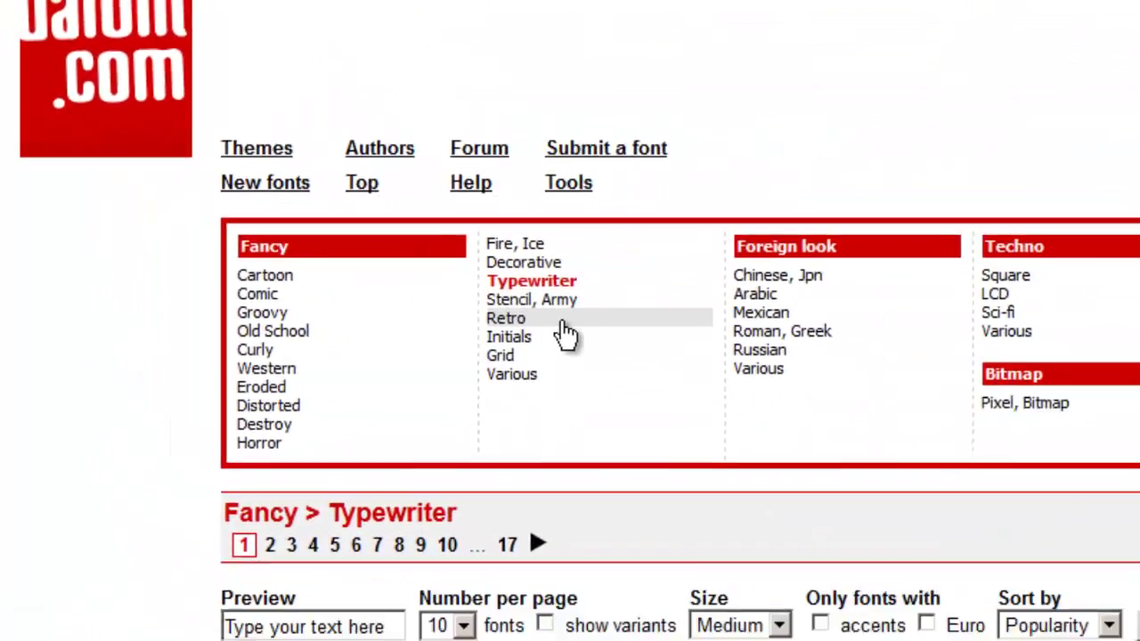
- Switch to the Retro font category and browse its list
{"action": "left_click", "coordinate": [667, 356]}
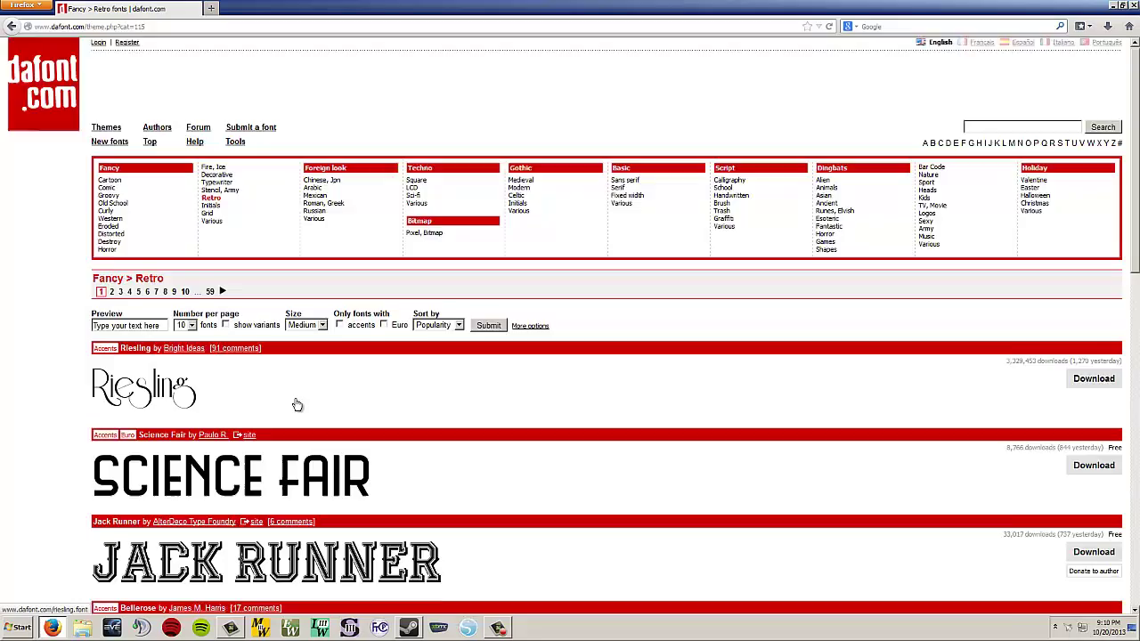
{"action": "scroll", "coordinate": [298, 403], "scroll_direction": "down", "scroll_amount": 5}
{"action": "scroll", "coordinate": [319, 404], "scroll_direction": "down", "scroll_amount": 6}
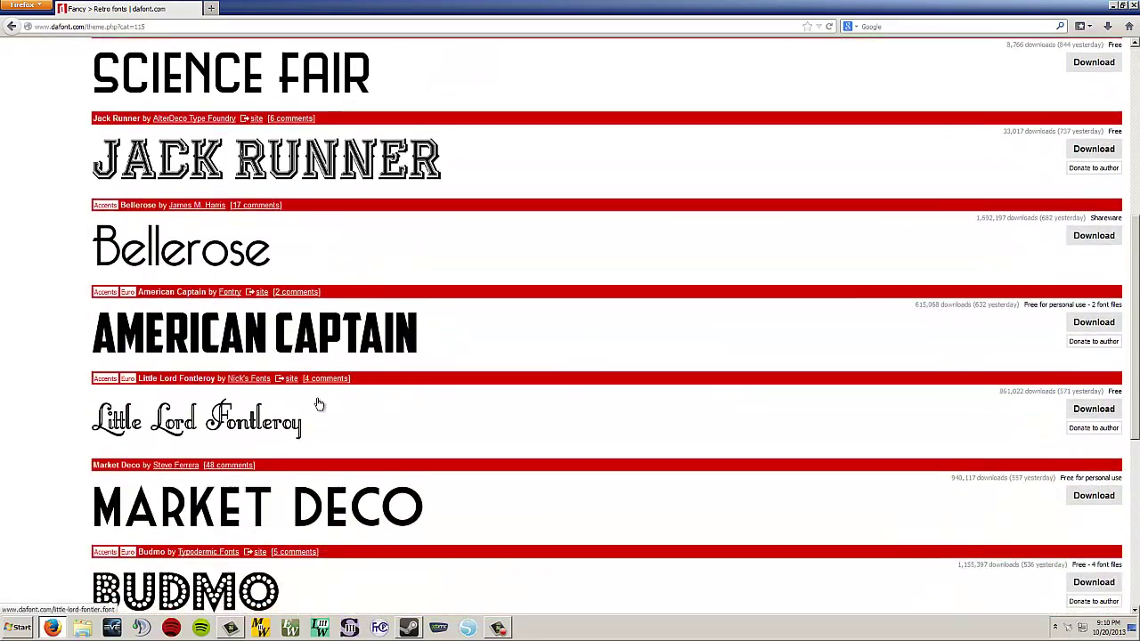
{"action": "scroll", "coordinate": [319, 404], "scroll_direction": "down", "scroll_amount": 3}
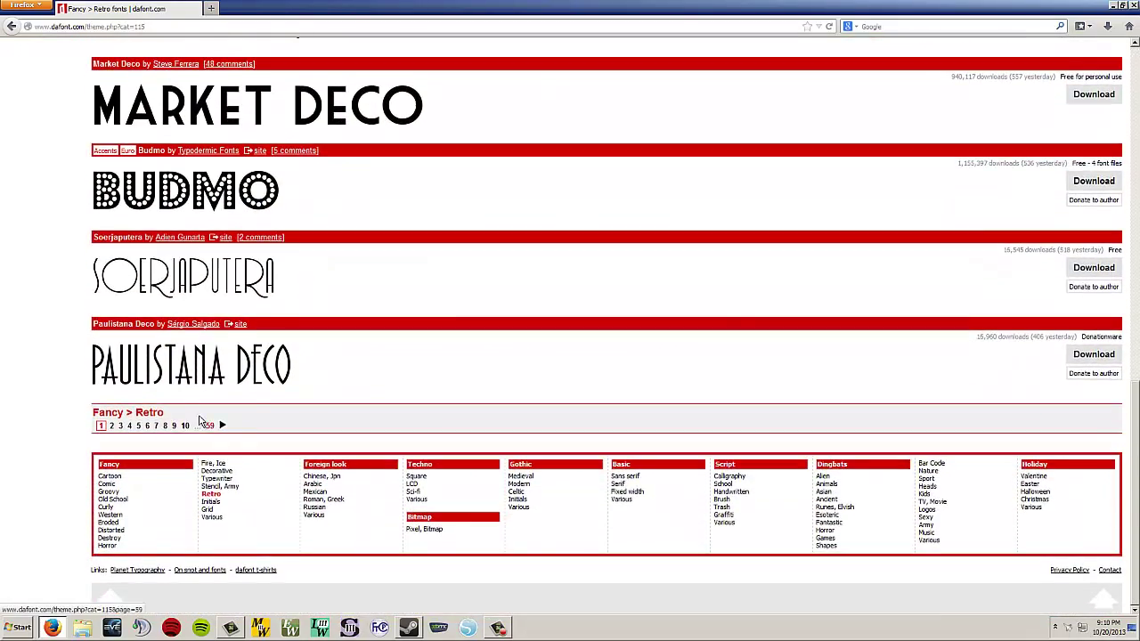
{"action": "scroll", "coordinate": [258, 399], "scroll_direction": "up", "scroll_amount": 4}
{"action": "scroll", "coordinate": [263, 401], "scroll_direction": "up", "scroll_amount": 7}
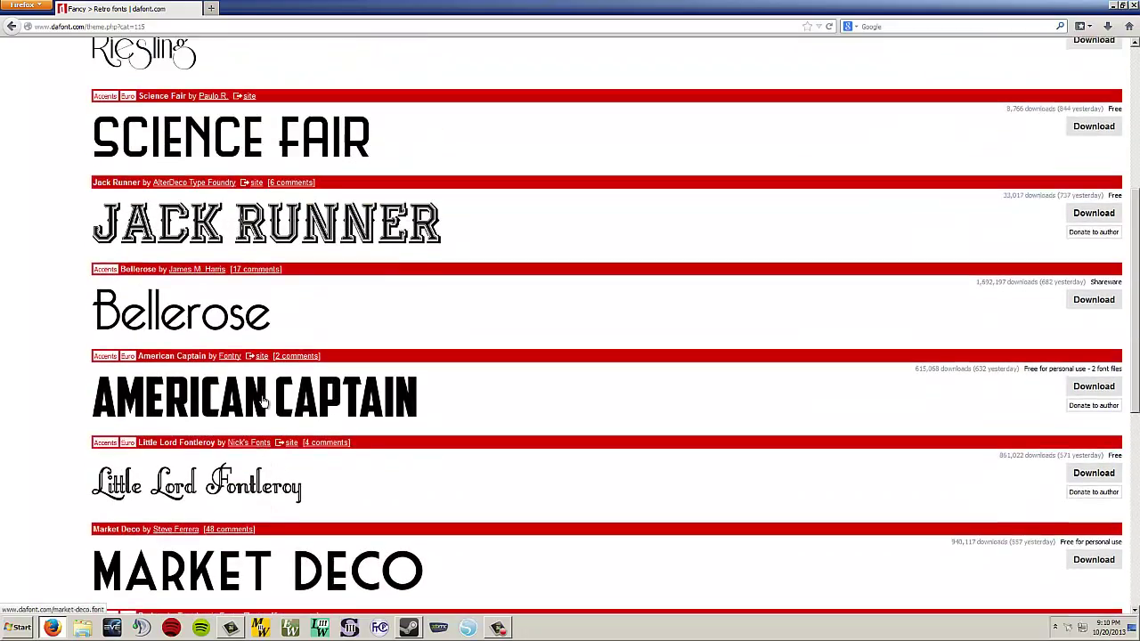
{"action": "scroll", "coordinate": [263, 400], "scroll_direction": "down", "scroll_amount": 11}
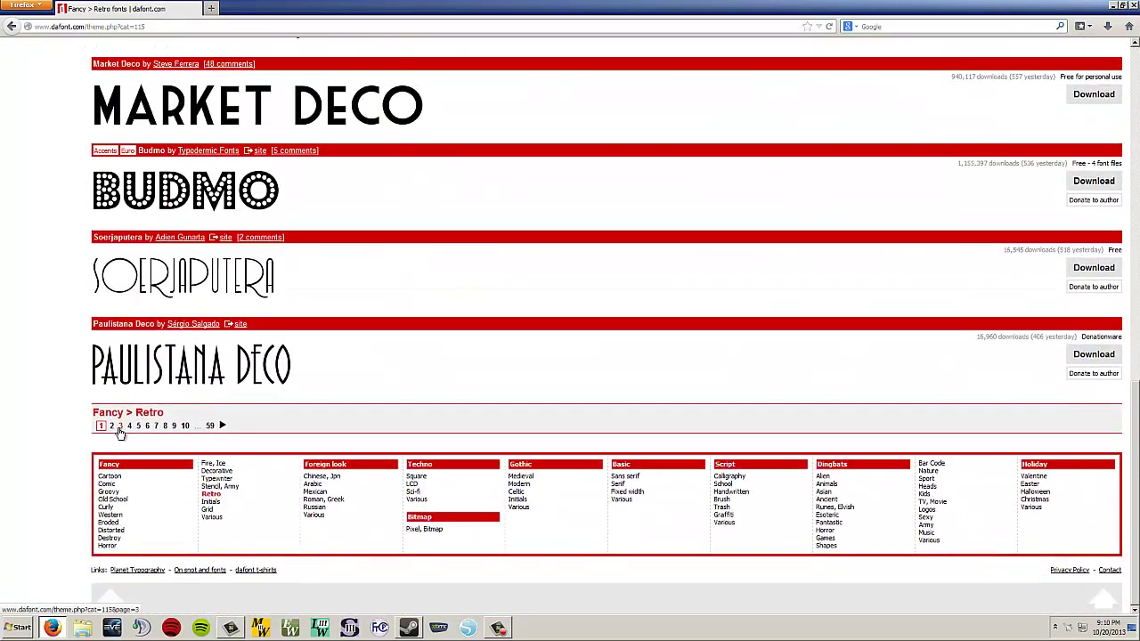
- Go to page 3 of the Retro fonts and scroll down to Tattoo Ink
{"action": "left_click", "coordinate": [120, 427]}
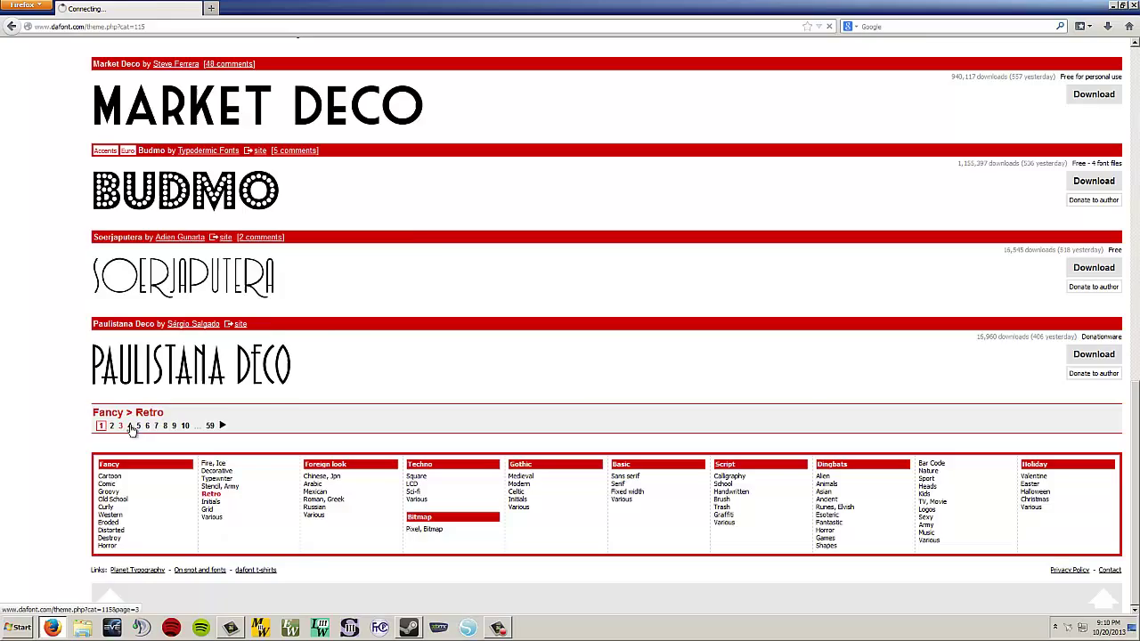
{"action": "scroll", "coordinate": [278, 373], "scroll_direction": "down", "scroll_amount": 2}
{"action": "scroll", "coordinate": [279, 373], "scroll_direction": "down", "scroll_amount": 5}
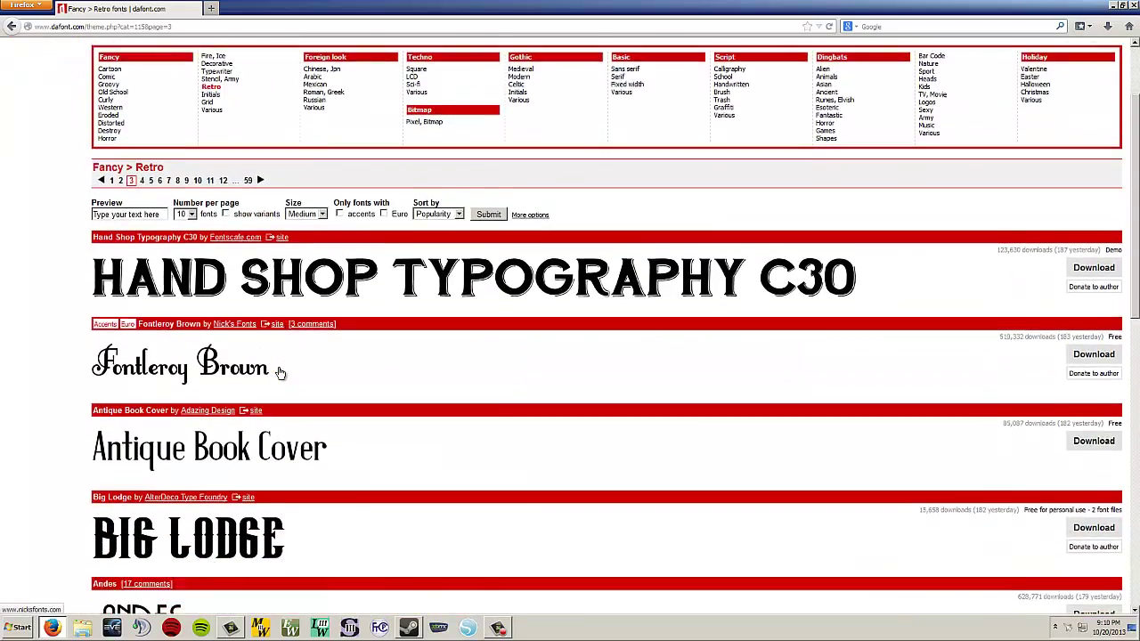
{"action": "scroll", "coordinate": [279, 373], "scroll_direction": "down", "scroll_amount": 4}
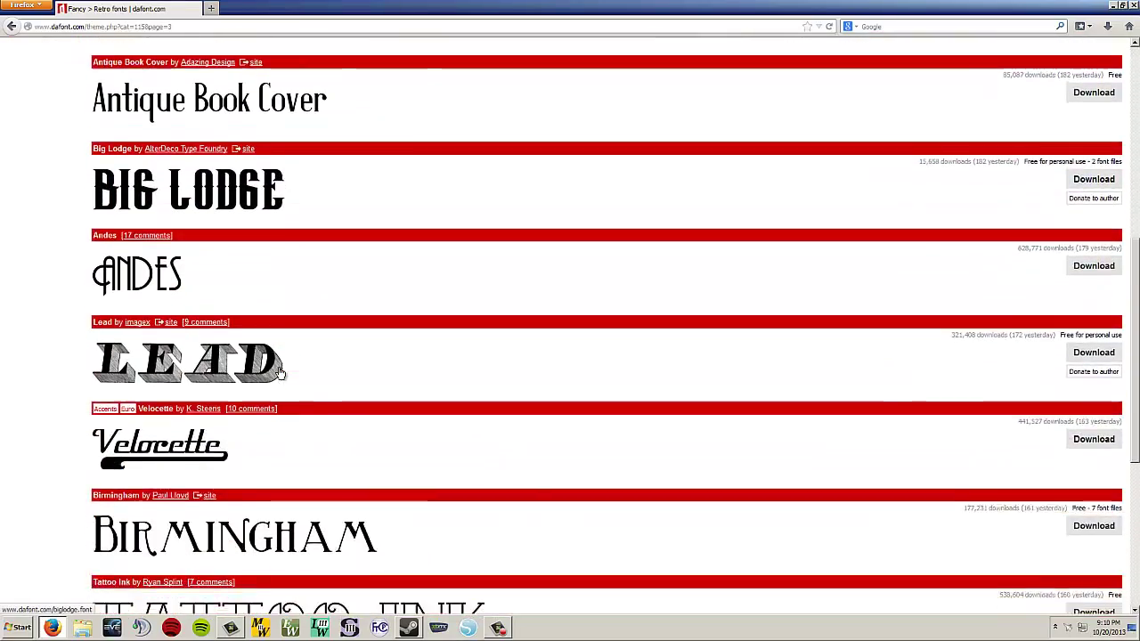
{"action": "scroll", "coordinate": [278, 372], "scroll_direction": "down", "scroll_amount": 3}
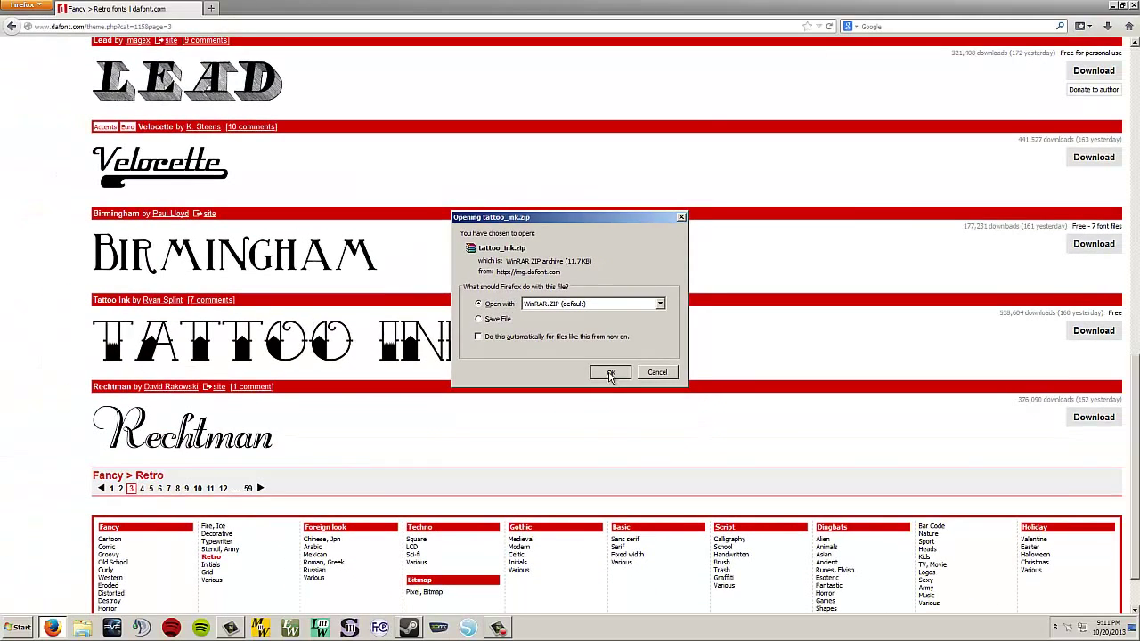
- Confirm opening the downloaded tattoo_ink.zip with WinRAR
{"action": "left_click", "coordinate": [641, 504]}
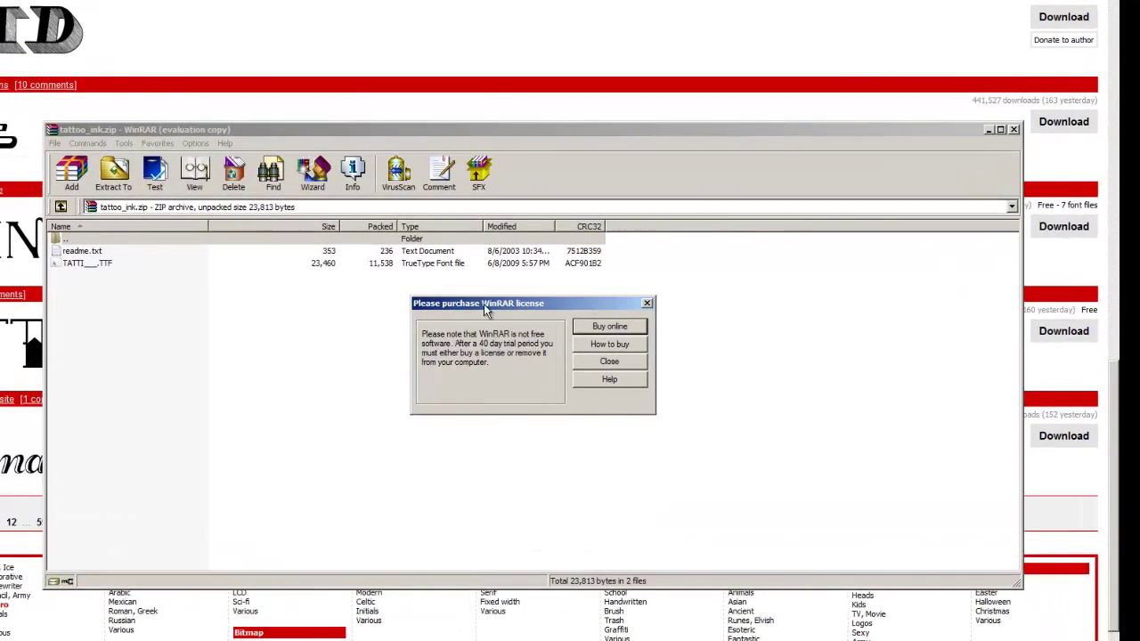
- Dismiss the WinRAR licence reminder and preview TATTI___.TTF in the Windows font viewer
{"action": "left_click", "coordinate": [610, 363]}
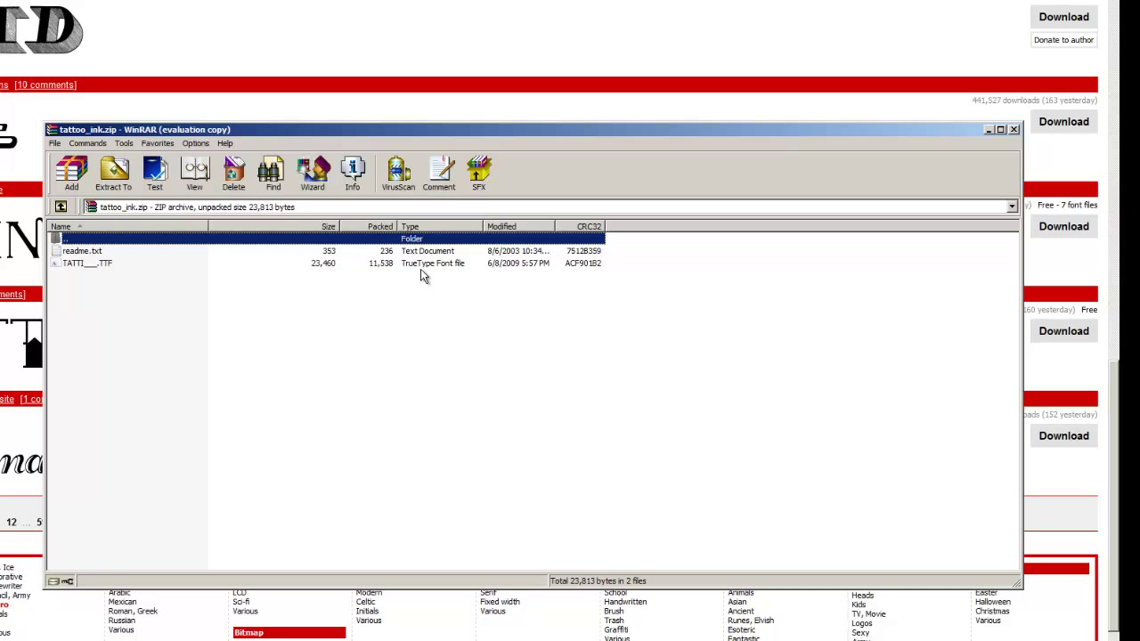
{"action": "left_click", "coordinate": [132, 264]}
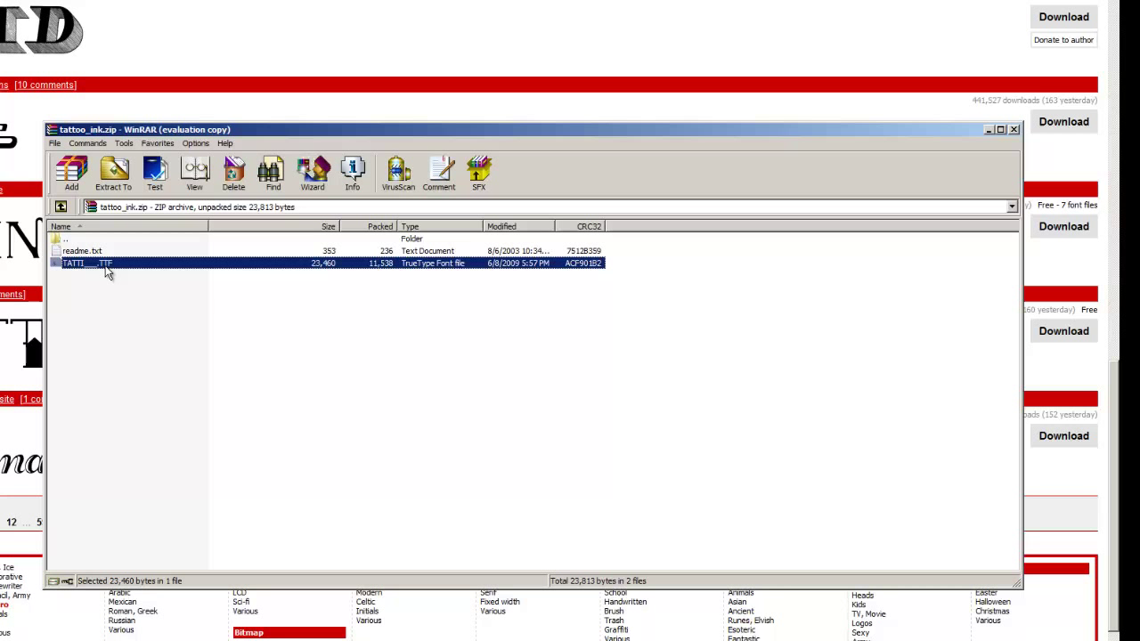
{"action": "double_click", "coordinate": [182, 270]}
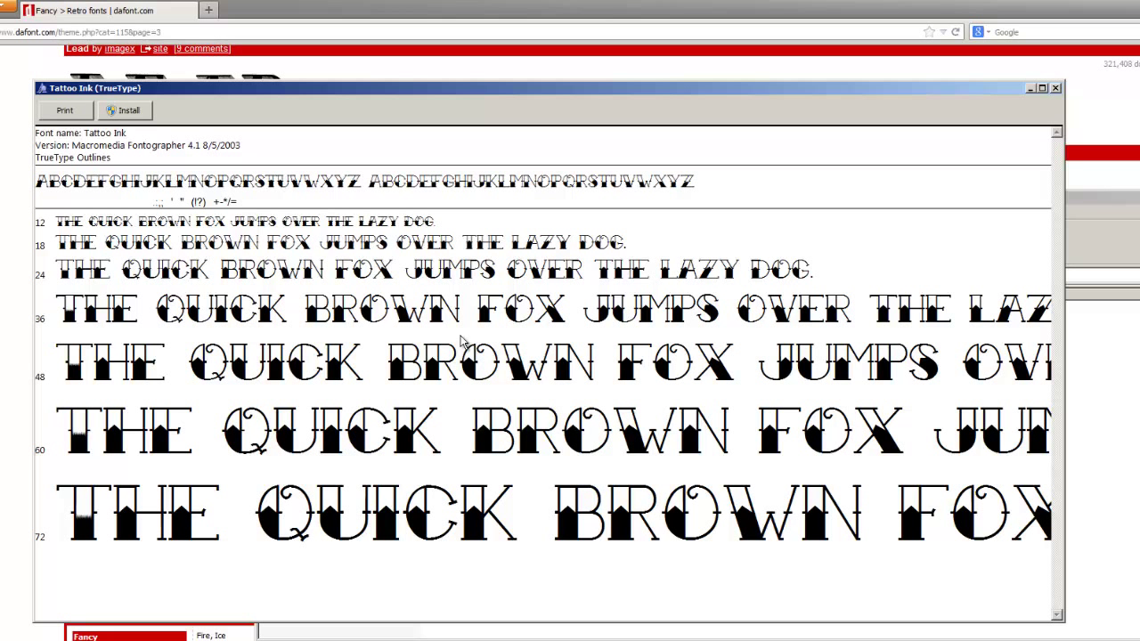
- Install the Tattoo Ink font, then close the font viewer and WinRAR
{"action": "left_click", "coordinate": [130, 115]}
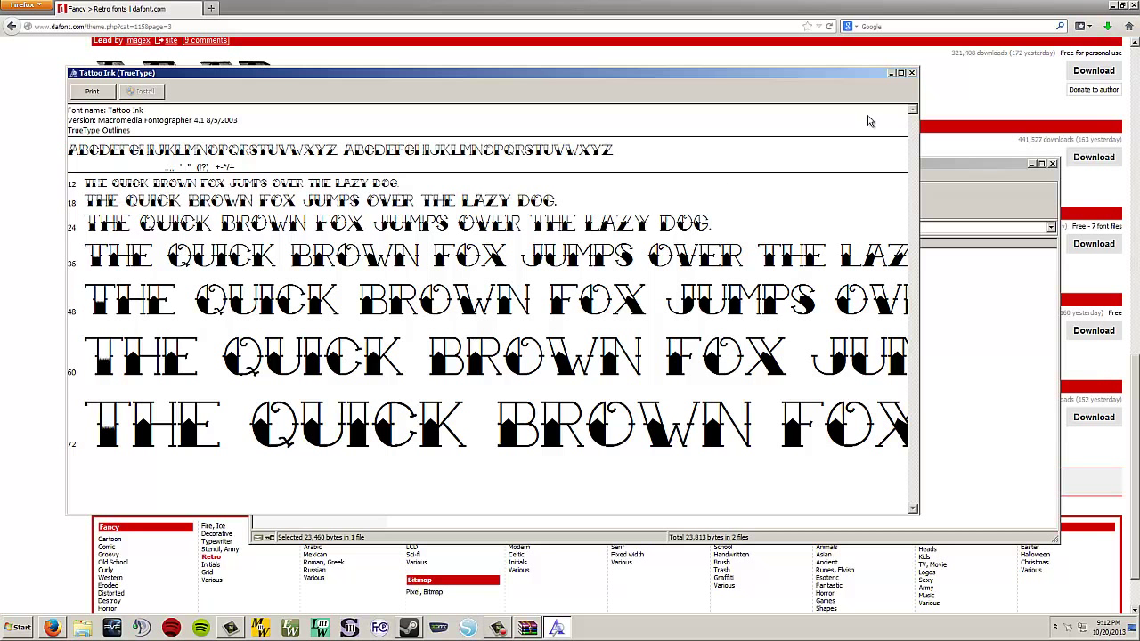
{"action": "left_click", "coordinate": [912, 73]}
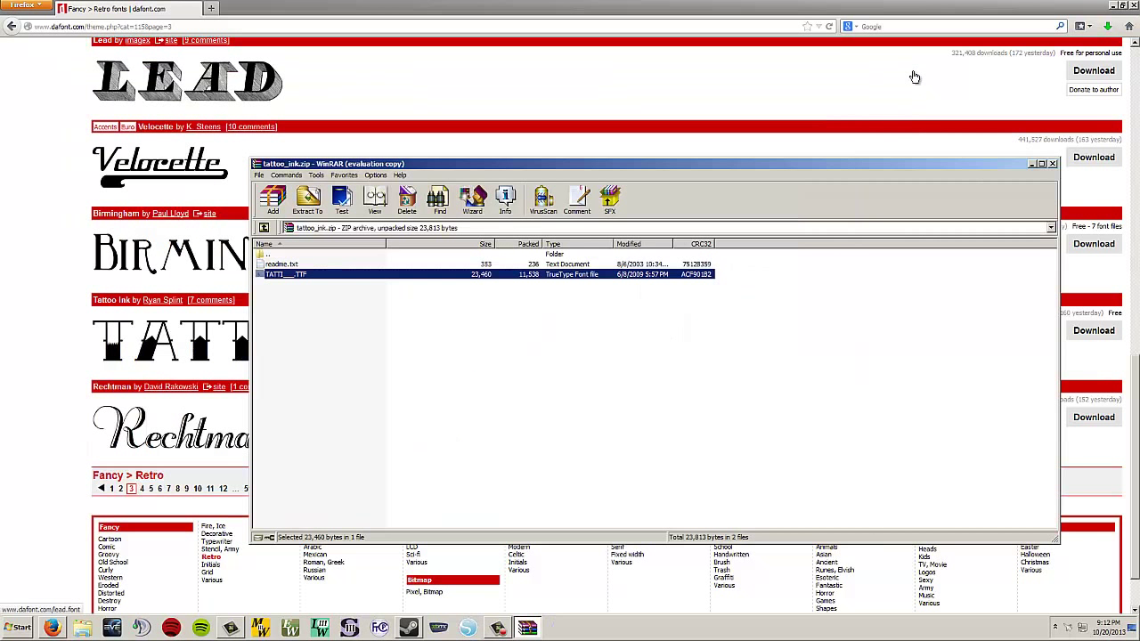
{"action": "left_click", "coordinate": [1052, 165]}
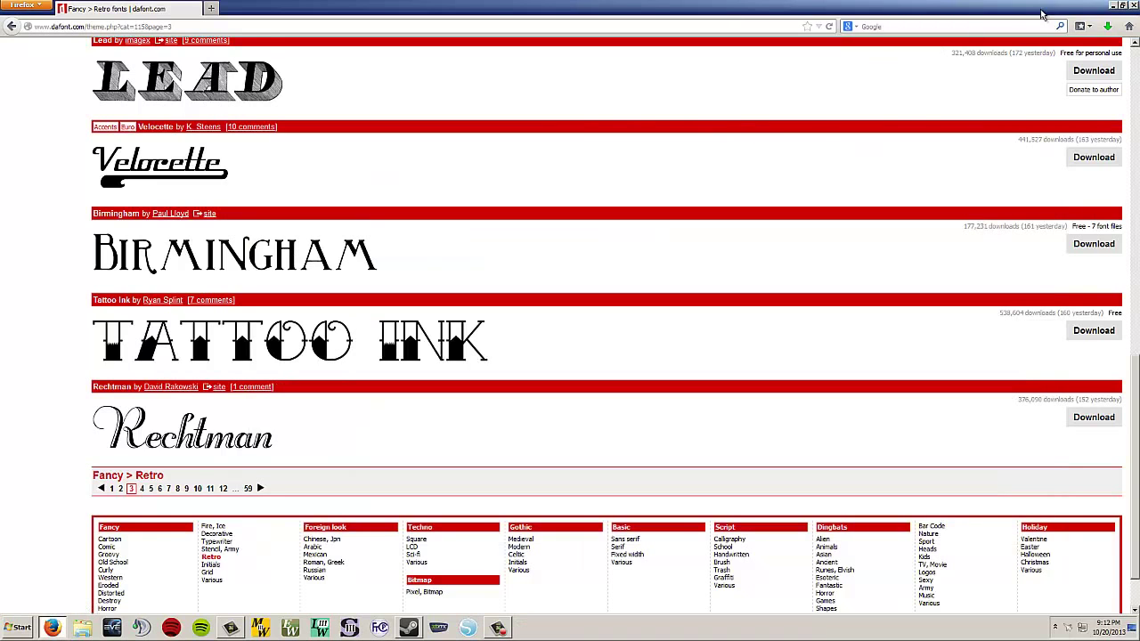
- Minimize Firefox and launch Silhouette Studio from the taskbar
{"action": "left_click", "coordinate": [1114, 8]}
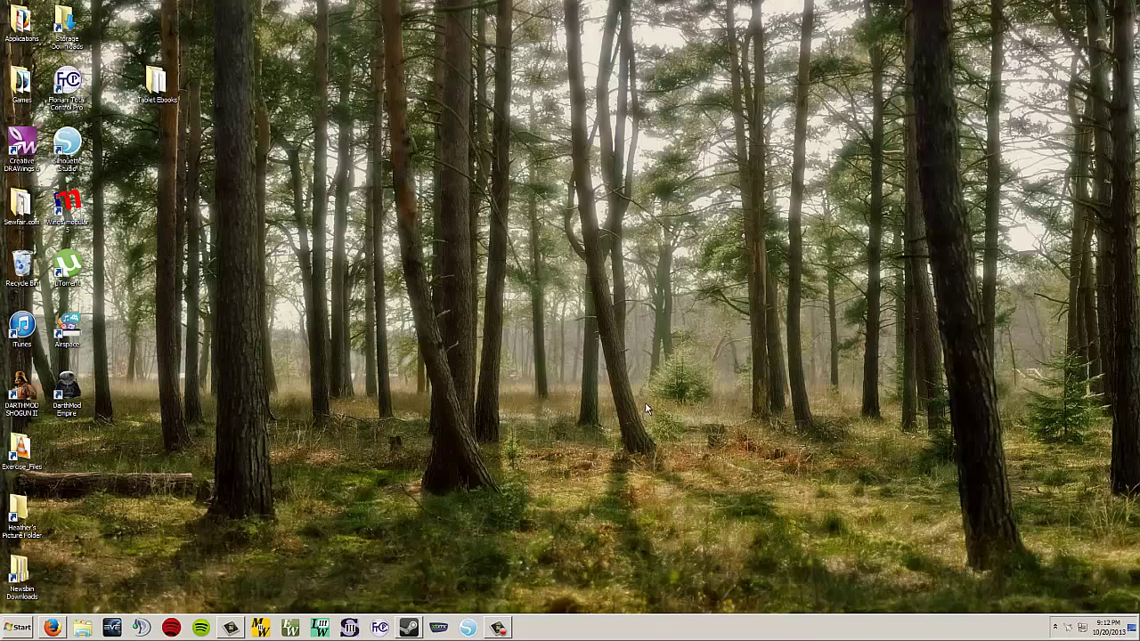
{"action": "left_click", "coordinate": [472, 629]}
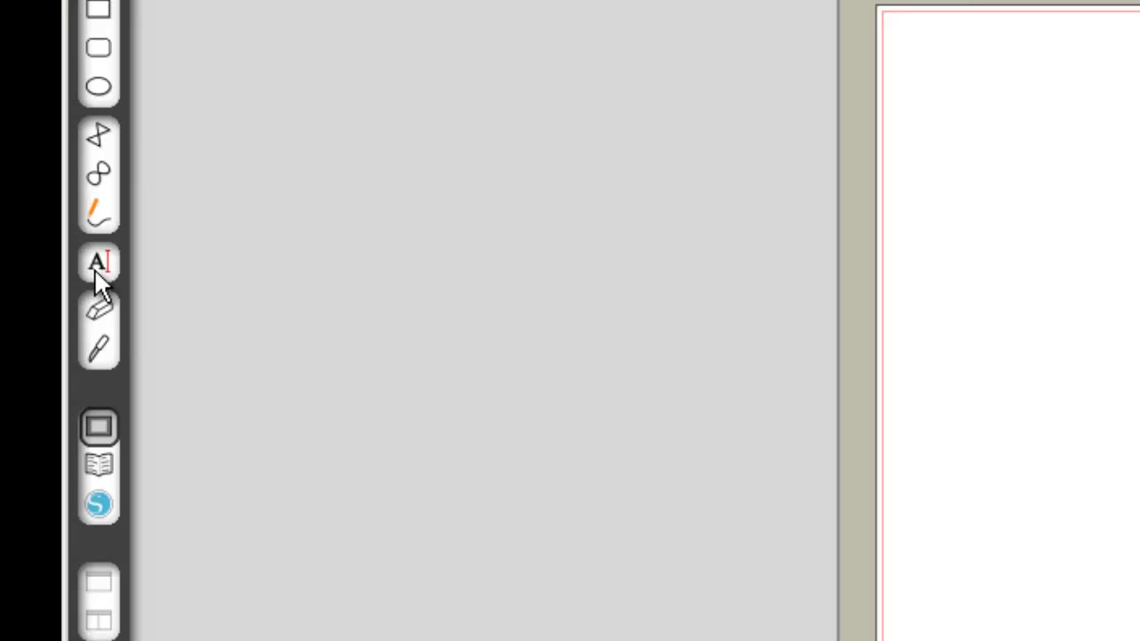
- Start a text box on the page and pick Tattoo Ink from the font list
{"action": "left_click", "coordinate": [96, 263]}
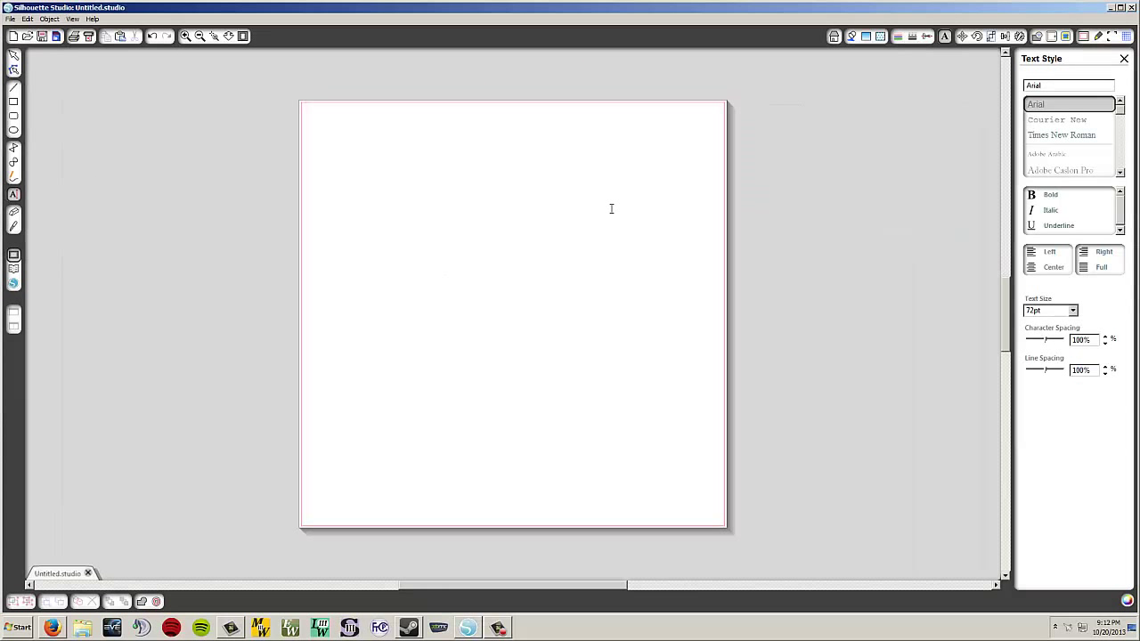
{"action": "left_click", "coordinate": [397, 239]}
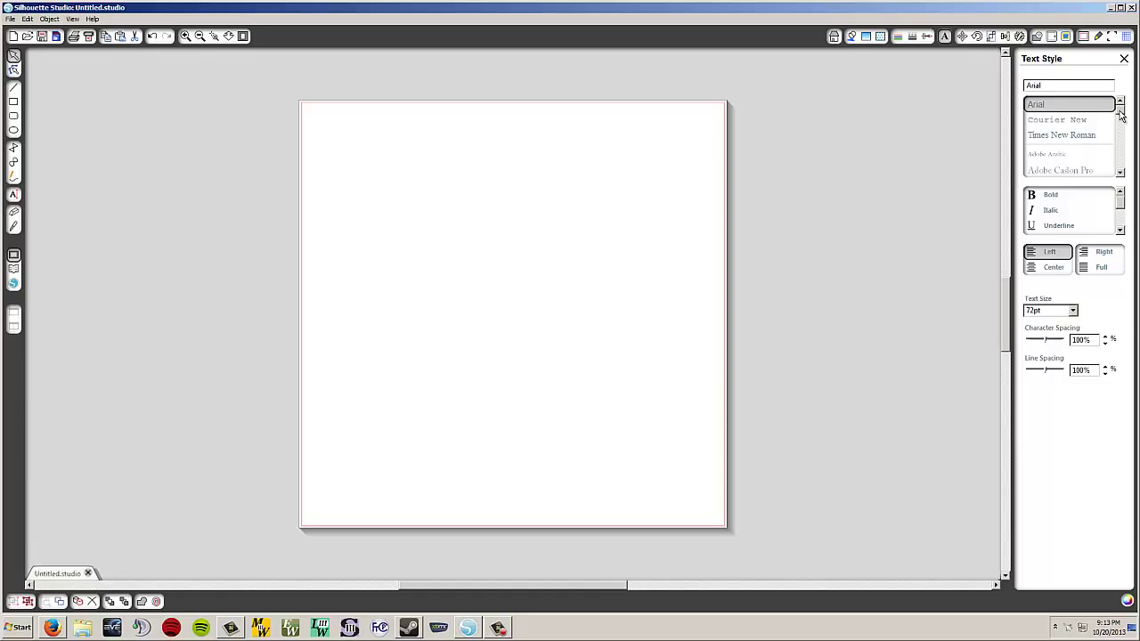
{"action": "left_click_drag", "start_coordinate": [1121, 113], "coordinate": [1121, 124]}
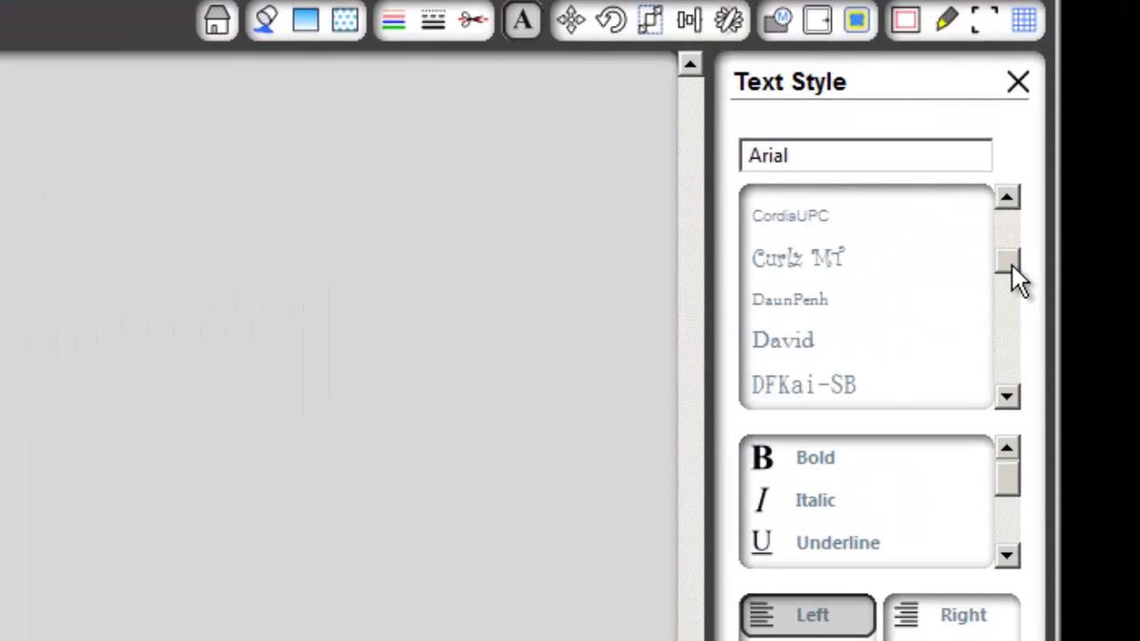
{"action": "left_click_drag", "start_coordinate": [1011, 263], "coordinate": [997, 365]}
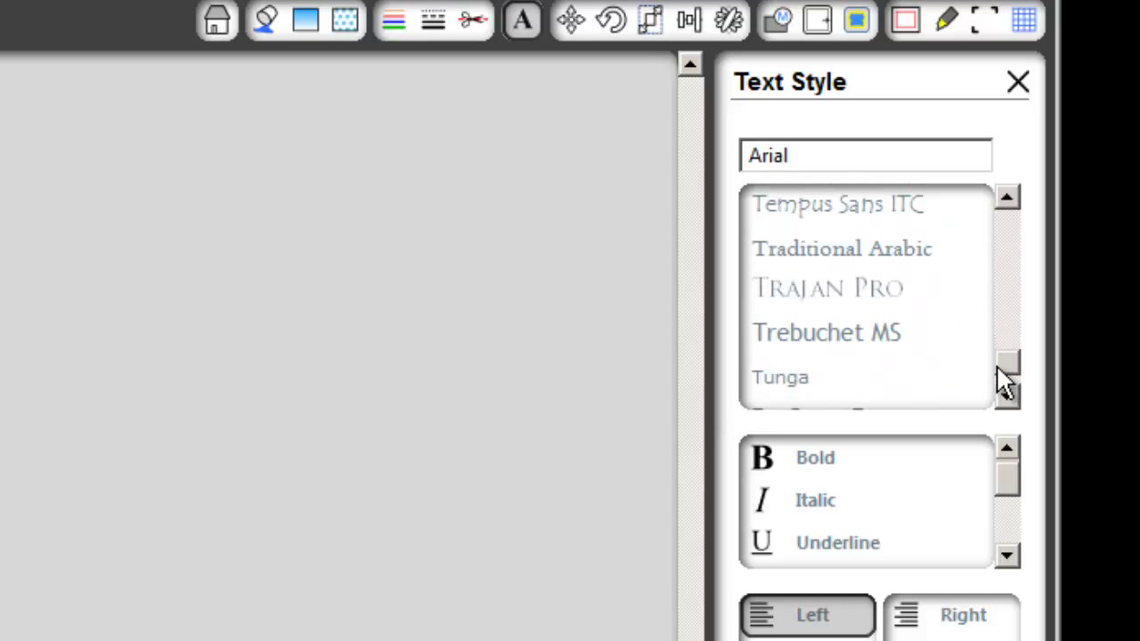
{"action": "left_click", "coordinate": [1001, 201]}
{"action": "left_click", "coordinate": [1001, 201]}
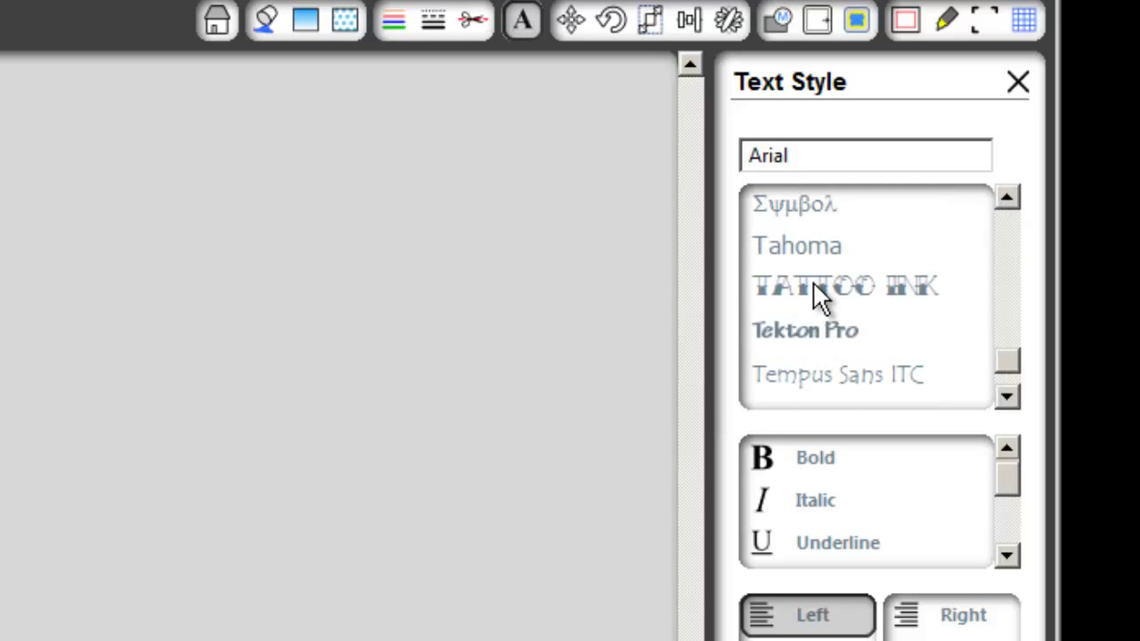
{"action": "left_click", "coordinate": [809, 285]}
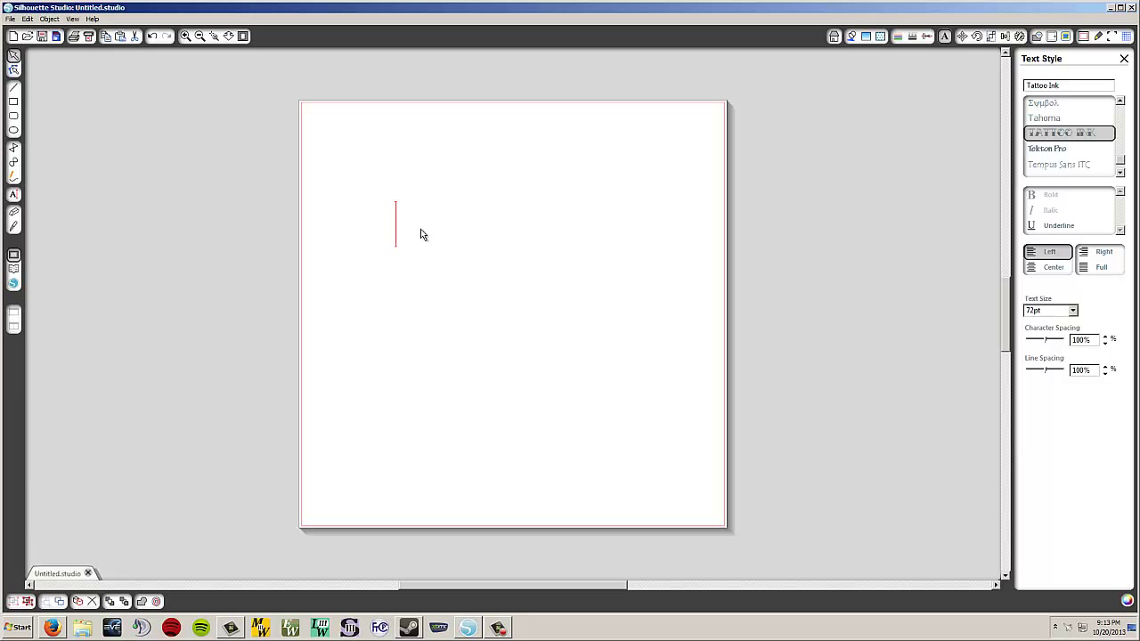
- Type 'SEW VAC' in Tattoo Ink and click off to finish editing
{"action": "type", "text": "SEW "}
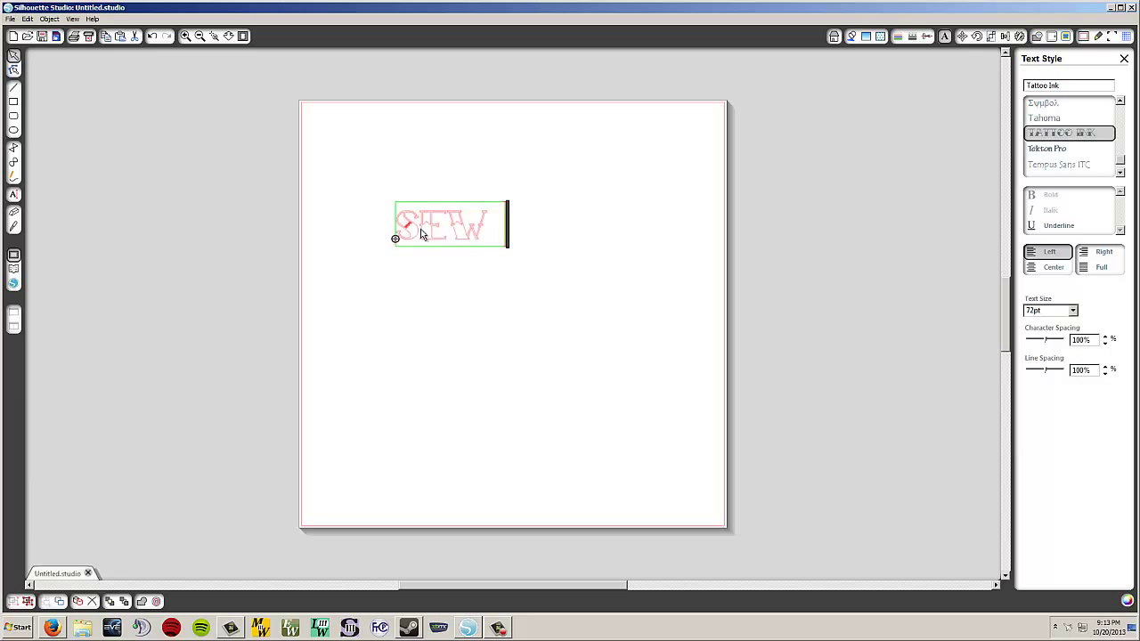
{"action": "type", "text": "VAC"}
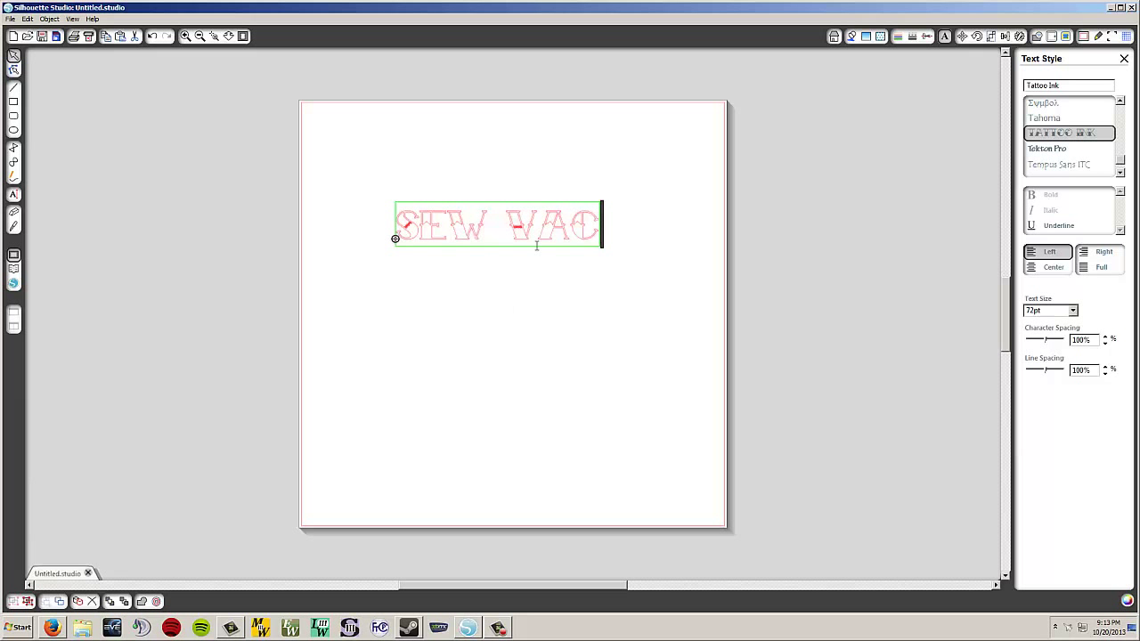
{"action": "left_click", "coordinate": [547, 313]}
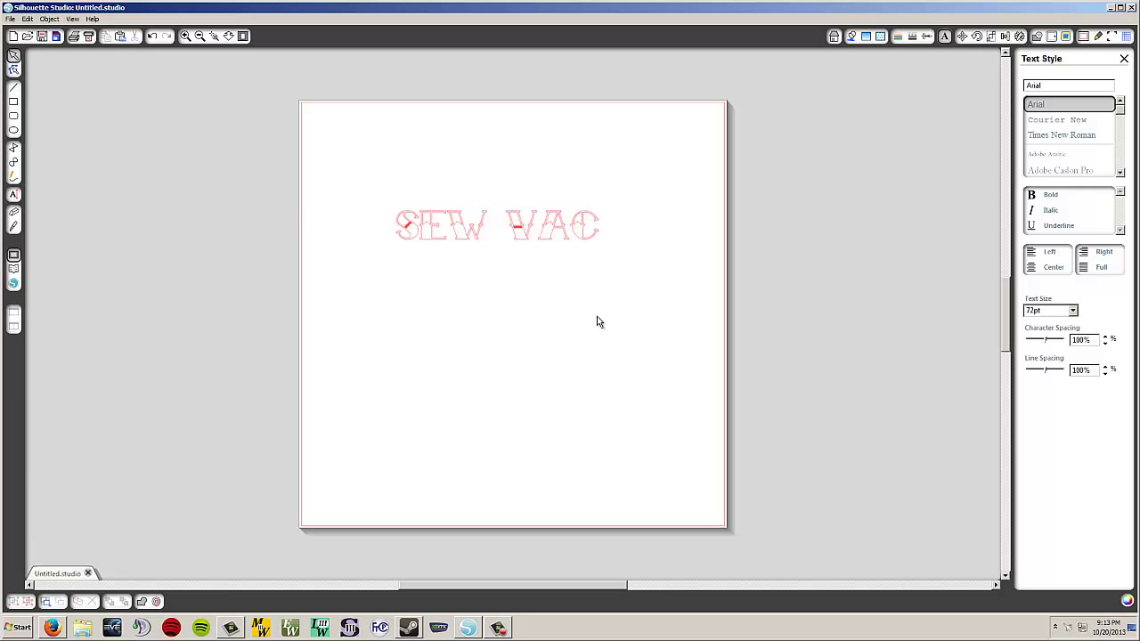
- Scale the SEW VAC text to 122pt (9.715 × 2.135 in) and move it higher on the page
{"action": "left_click", "coordinate": [469, 233]}
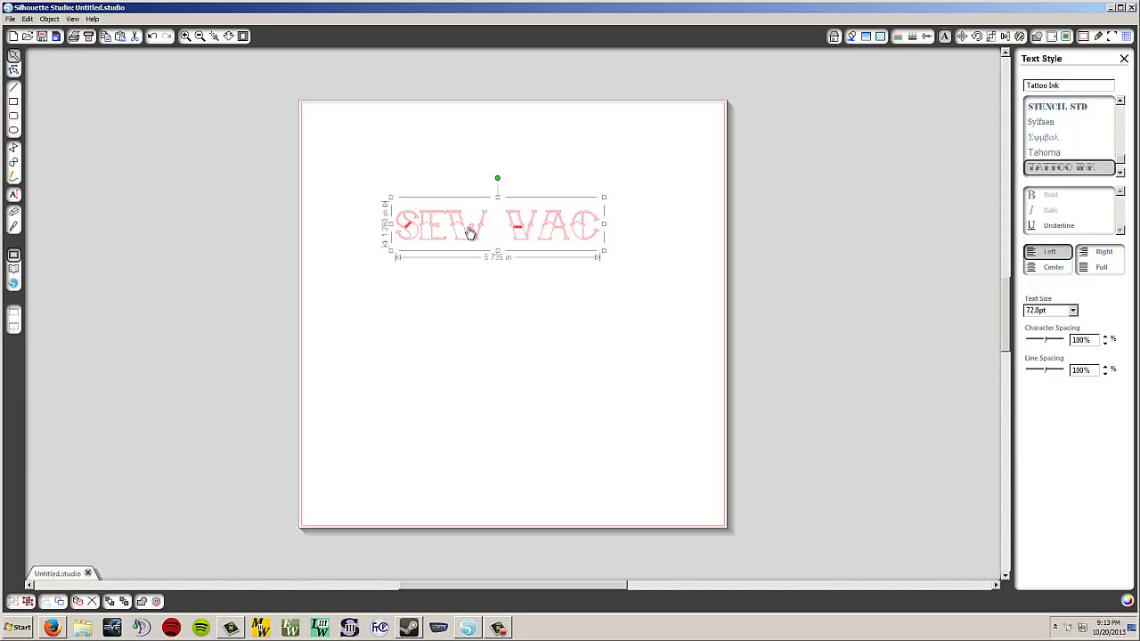
{"action": "left_click_drag", "start_coordinate": [479, 234], "coordinate": [436, 340]}
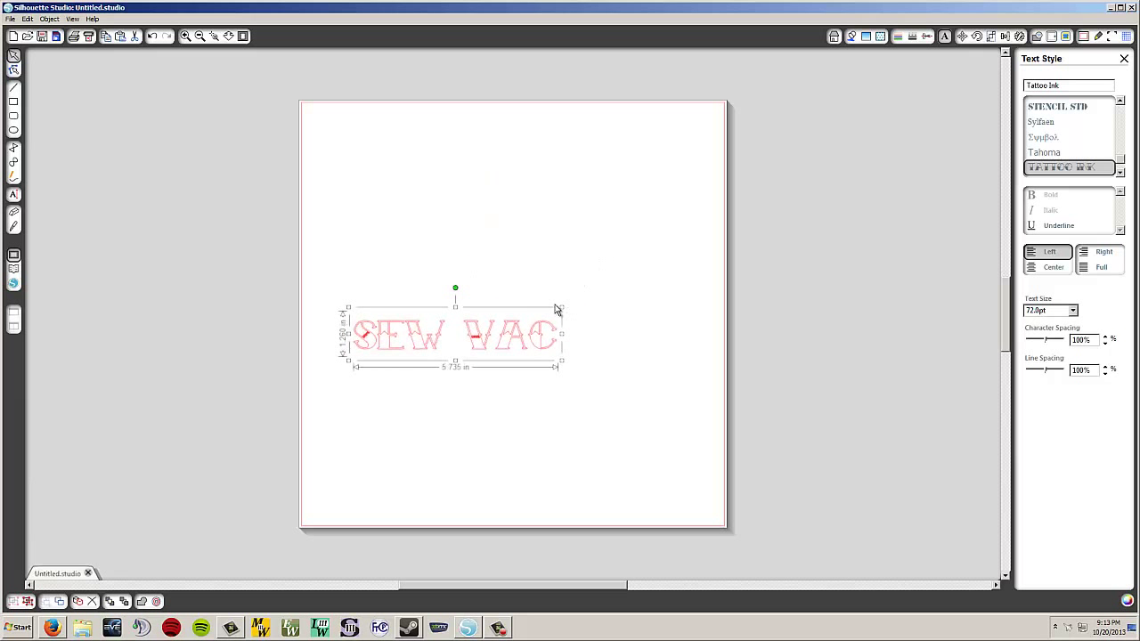
{"action": "left_click_drag", "start_coordinate": [562, 308], "coordinate": [696, 238]}
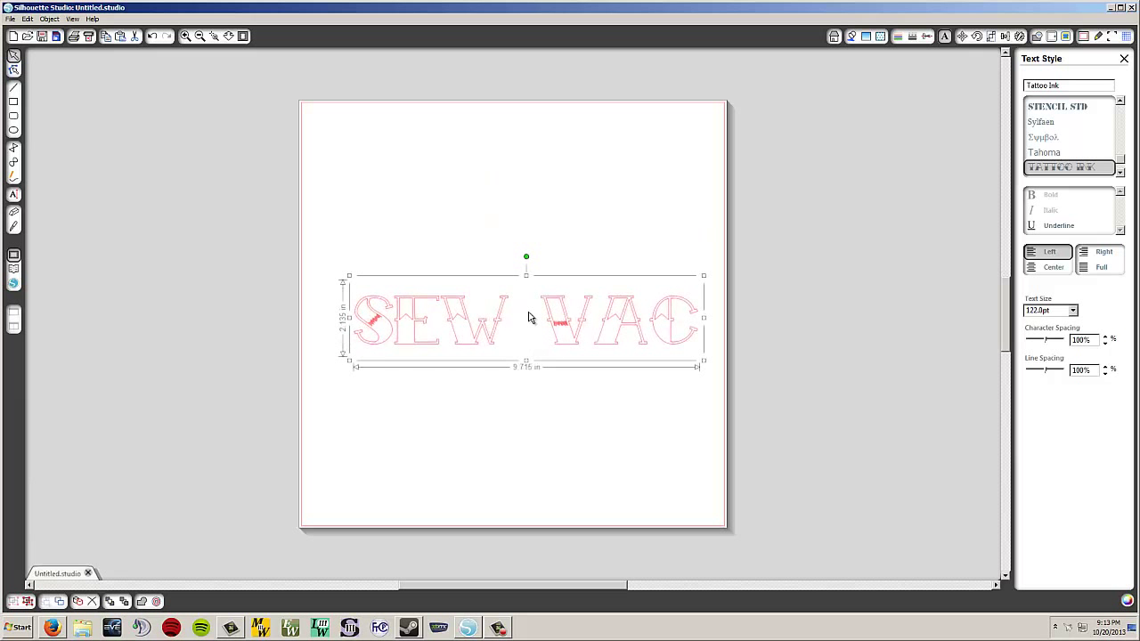
{"action": "left_click_drag", "start_coordinate": [528, 318], "coordinate": [541, 255]}
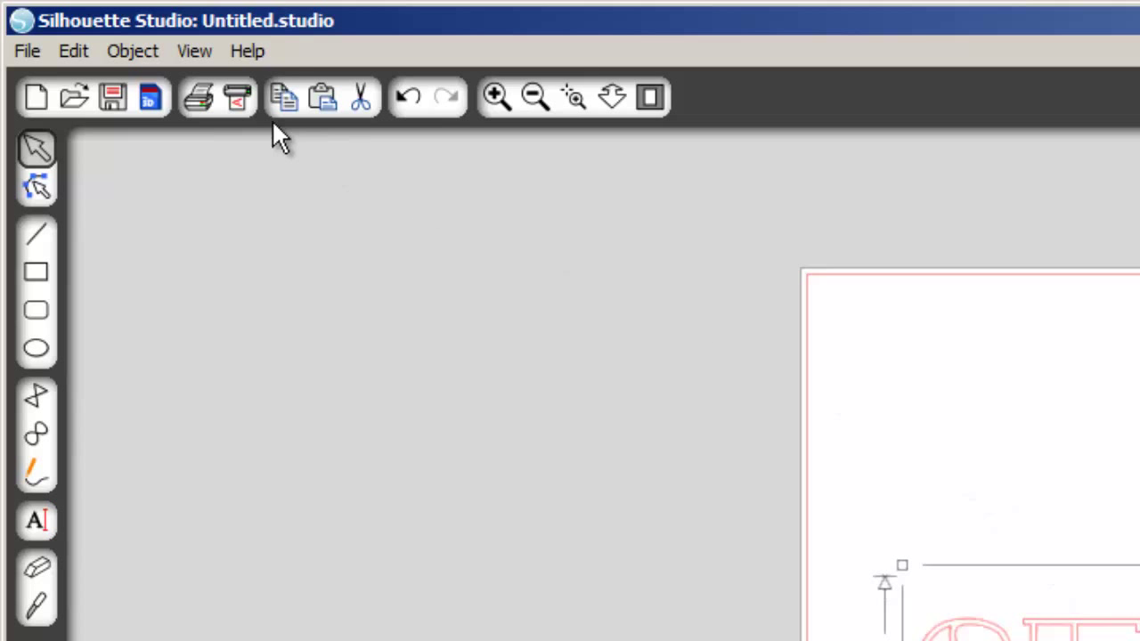
- Flip the SEW VAC text horizontally and open the Send to Silhouette panel (Vinyl, speed 8, thickness 9)
{"action": "left_click", "coordinate": [133, 51]}
{"action": "mouse_move", "coordinate": [135, 84]}
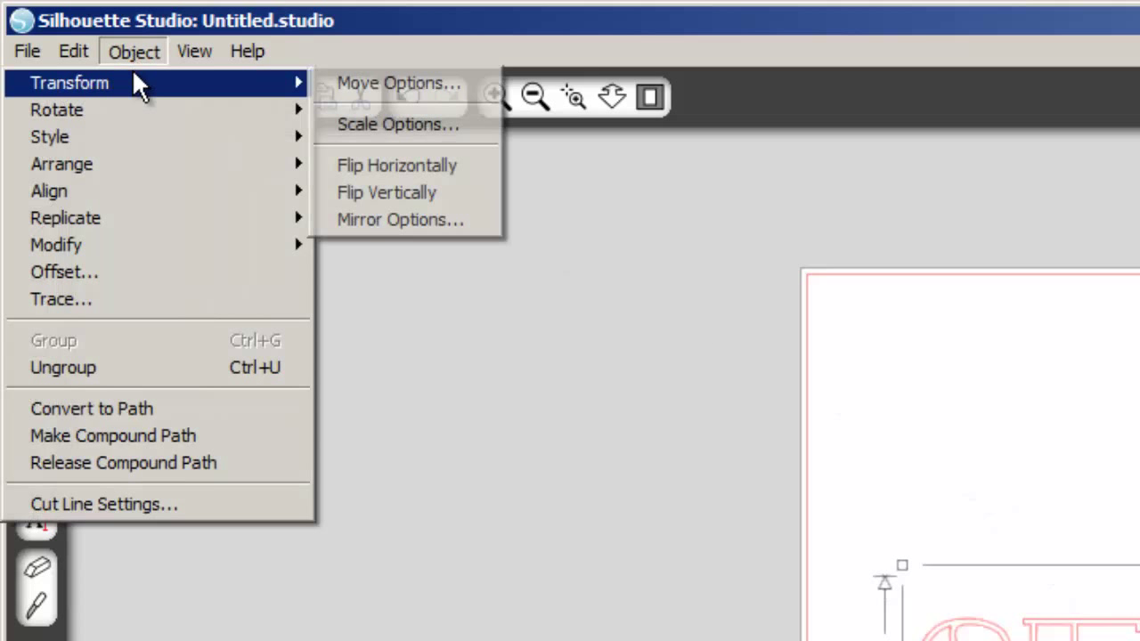
{"action": "left_click", "coordinate": [420, 164]}
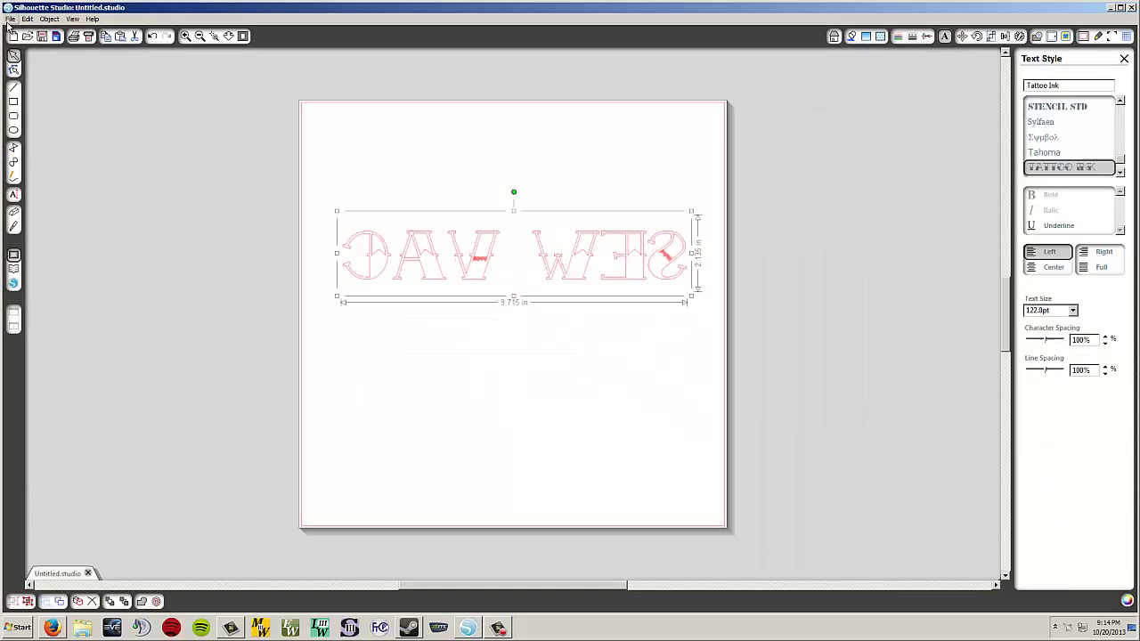
{"action": "left_click", "coordinate": [10, 19]}
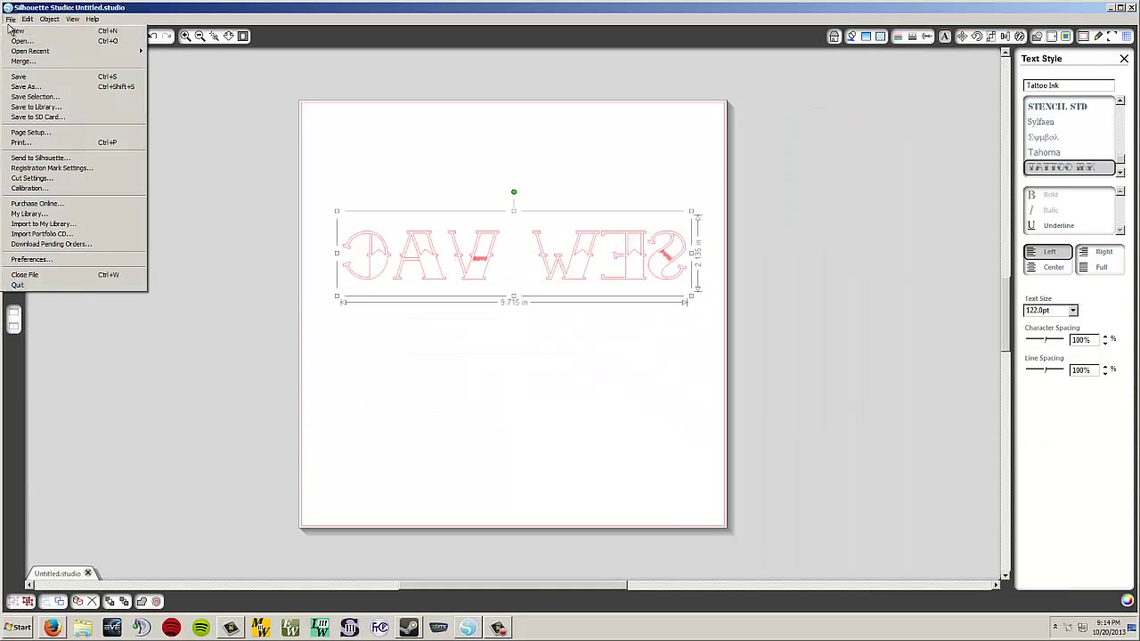
{"action": "left_click", "coordinate": [64, 158]}
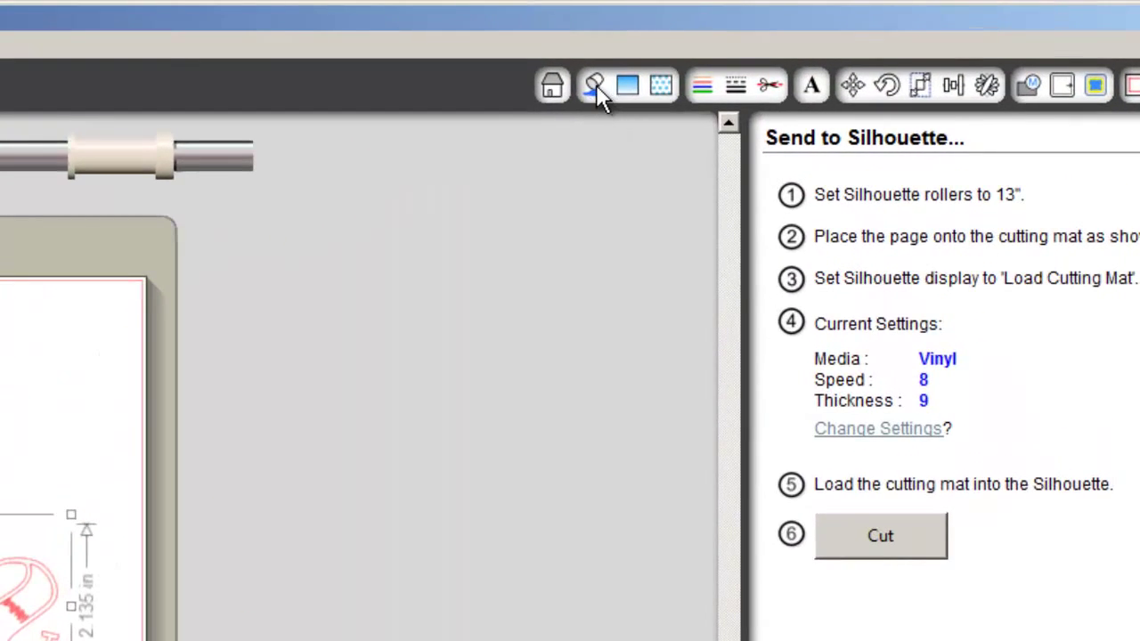
- Fill the mirrored SEW VAC lettering with the near-black swatch from the Fill Color palette
{"action": "left_click", "coordinate": [773, 51]}
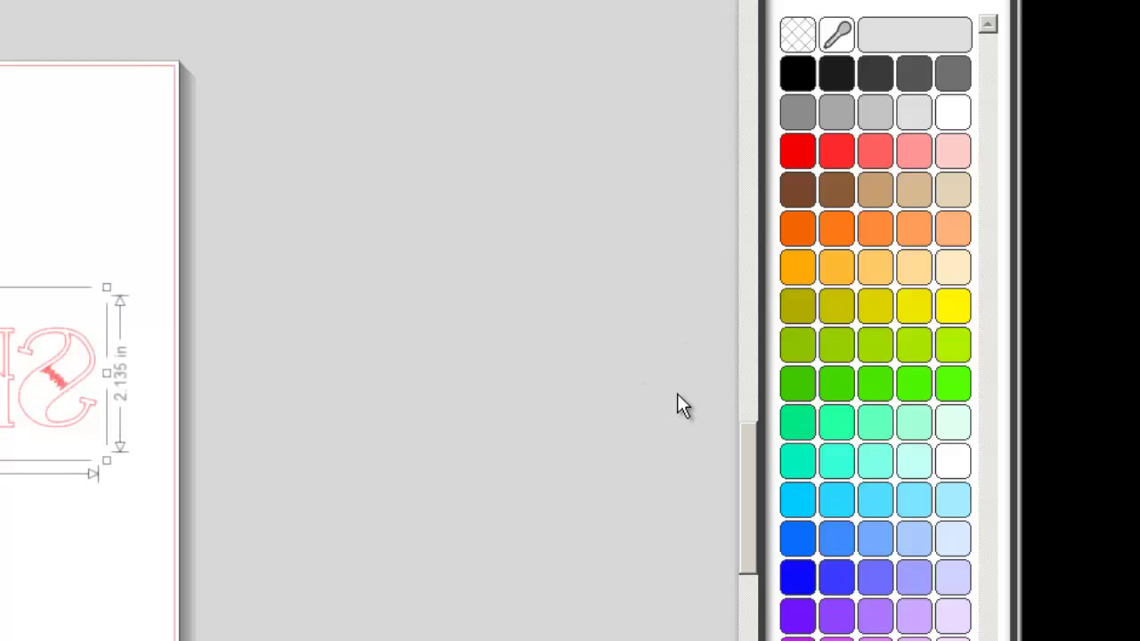
{"action": "left_click", "coordinate": [838, 72]}
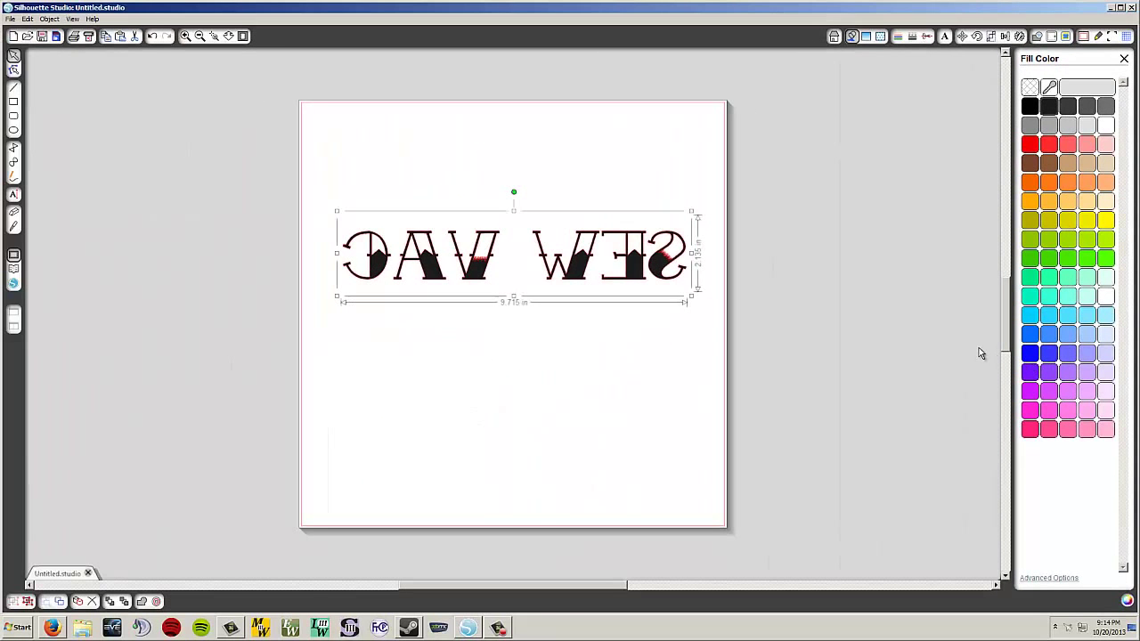
{"action": "scroll", "coordinate": [489, 270], "scroll_direction": "up", "scroll_amount": 1}
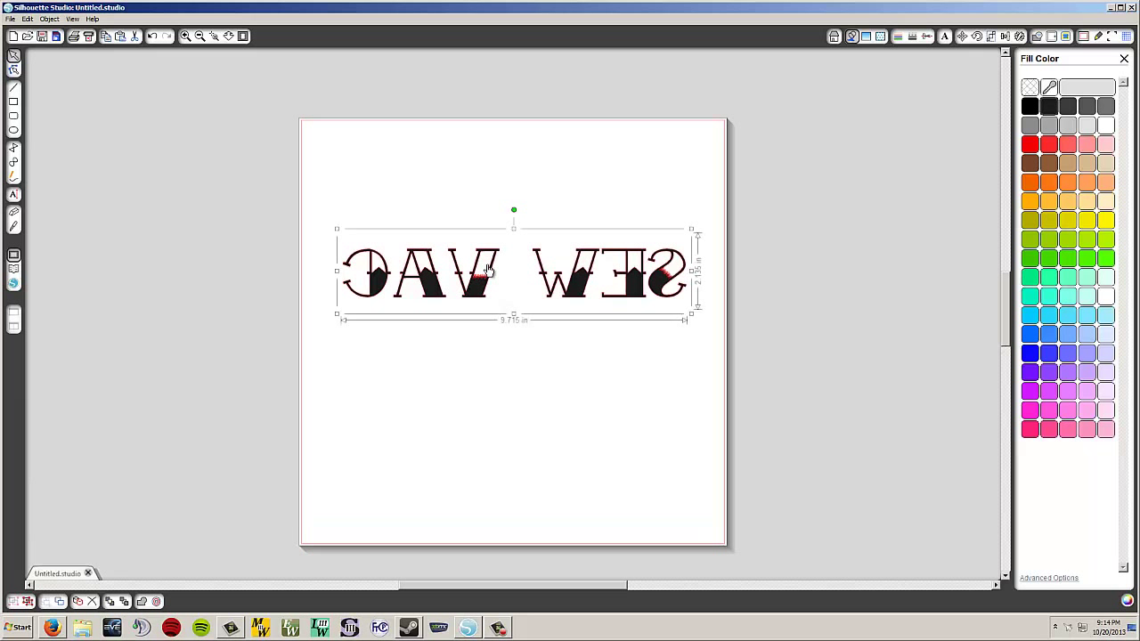
{"action": "scroll", "coordinate": [487, 270], "scroll_direction": "down", "scroll_amount": 1}
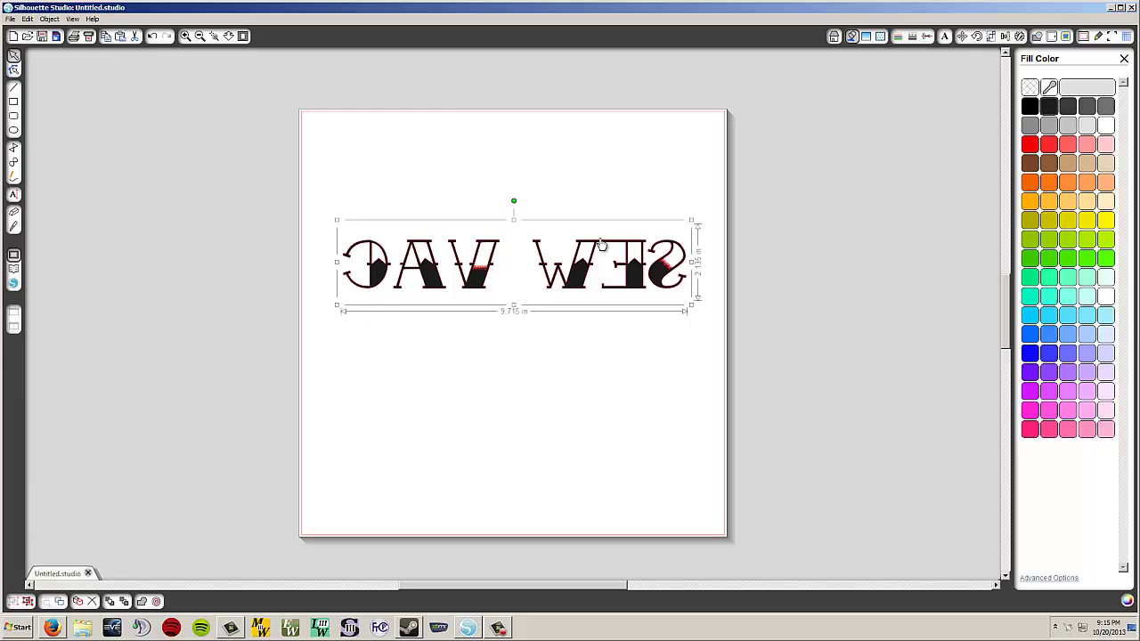
- Close Silhouette Studio without saving and return to dafont in Firefox, scrolled to the top
{"action": "left_click", "coordinate": [1131, 7]}
{"action": "left_click", "coordinate": [573, 334]}
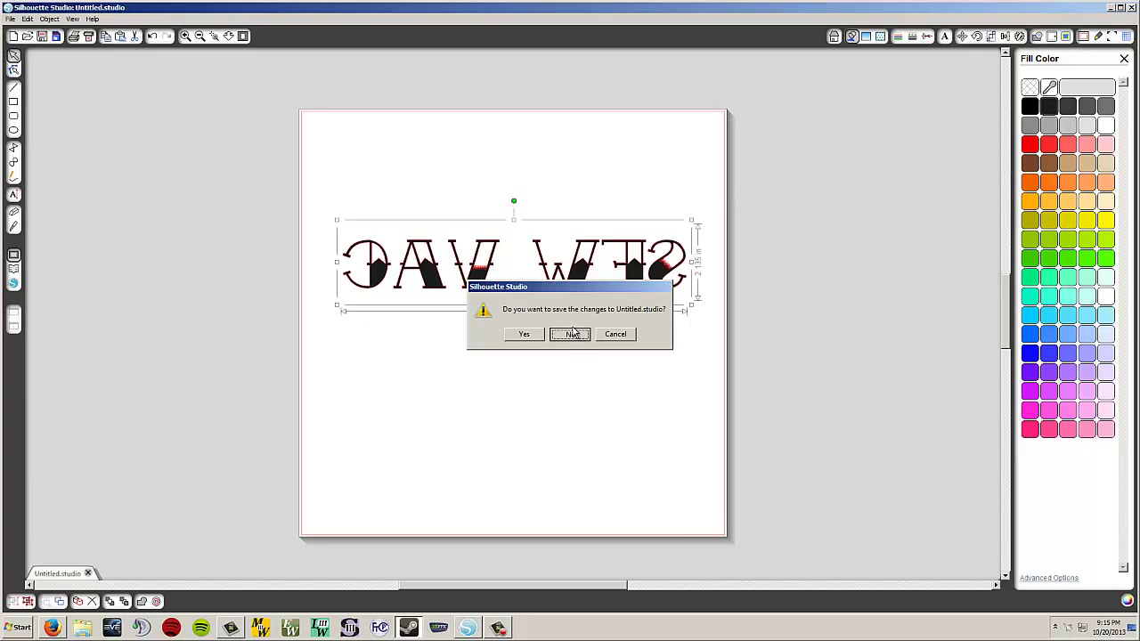
{"action": "left_click", "coordinate": [51, 628]}
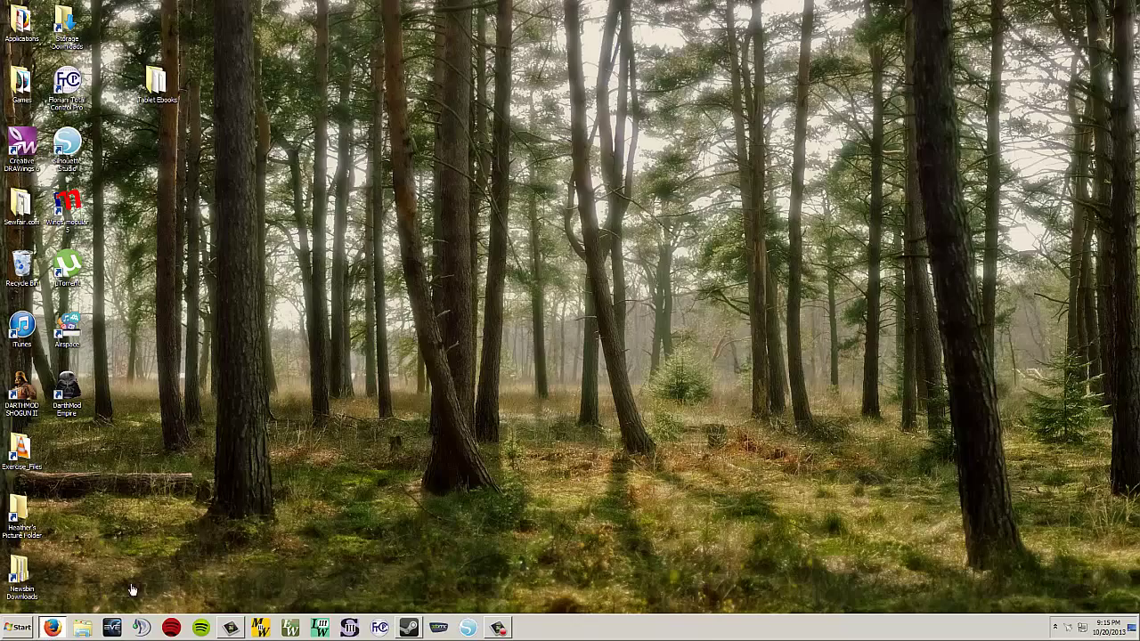
{"action": "scroll", "coordinate": [545, 354], "scroll_direction": "up", "scroll_amount": 15}
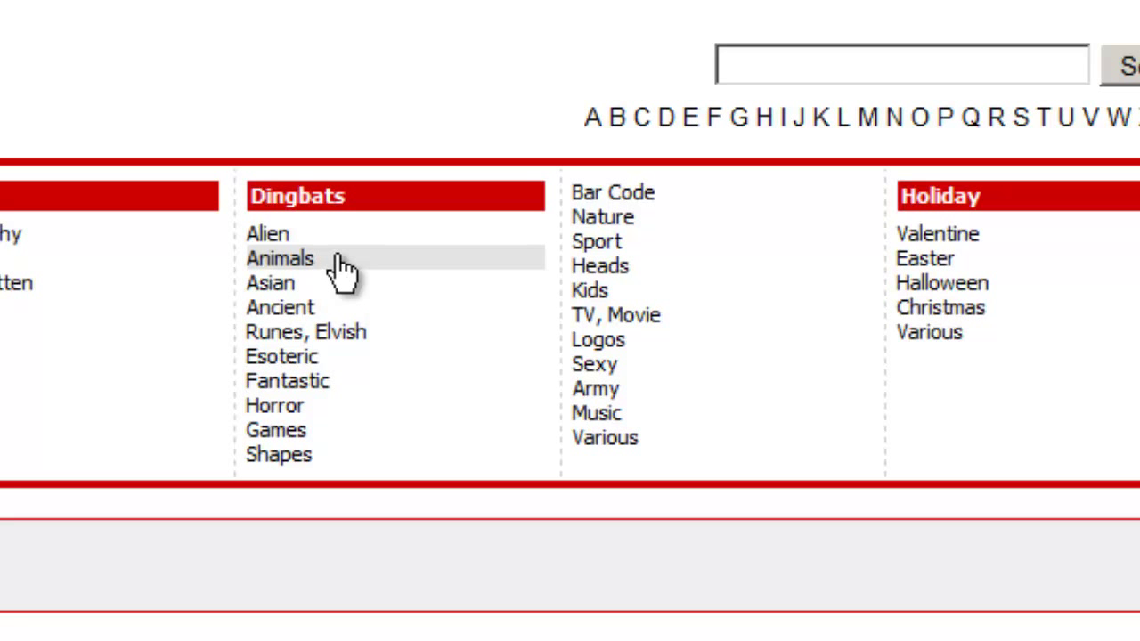
- Open dafont's Dingbats > Logos category and browse its first page of fonts
{"action": "left_click", "coordinate": [628, 342]}
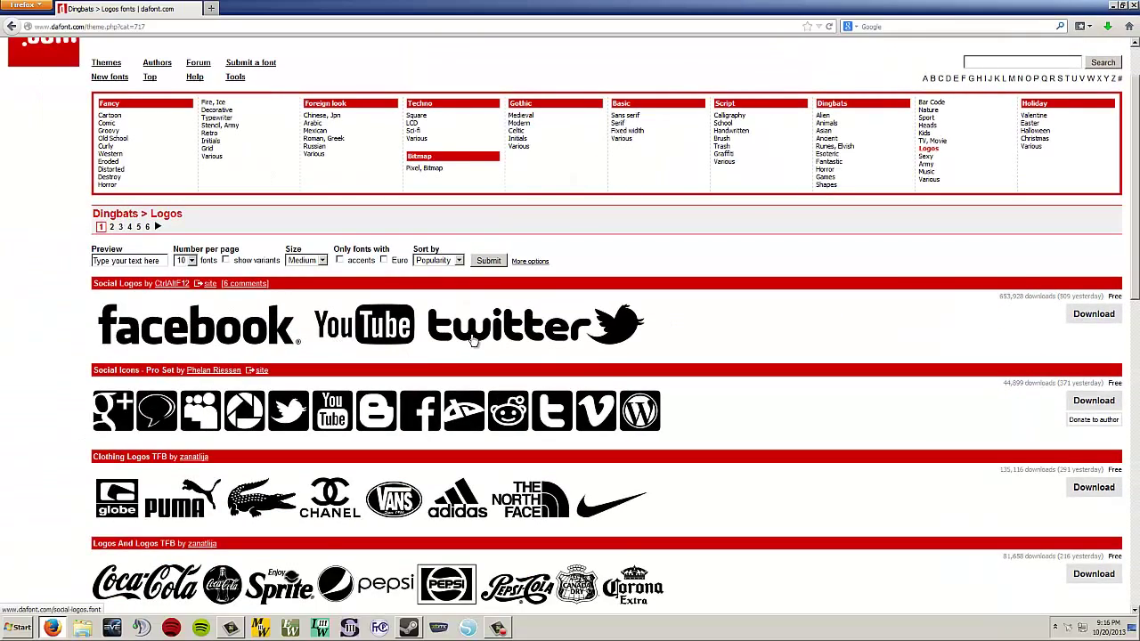
{"action": "scroll", "coordinate": [187, 386], "scroll_direction": "down", "scroll_amount": 3}
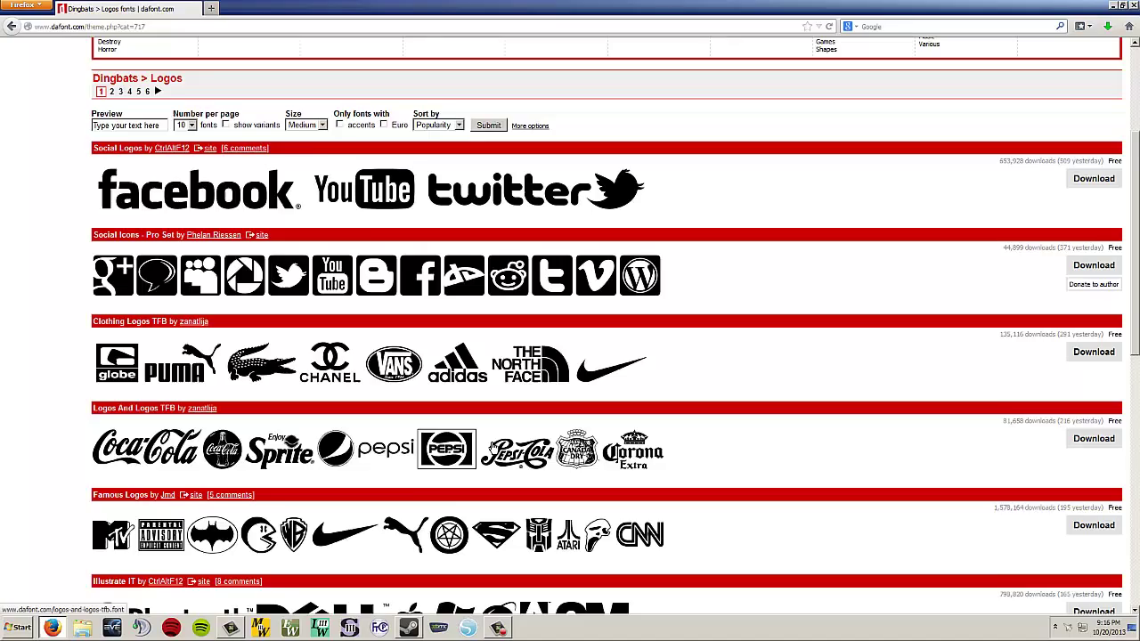
{"action": "scroll", "coordinate": [318, 416], "scroll_direction": "down", "scroll_amount": 3}
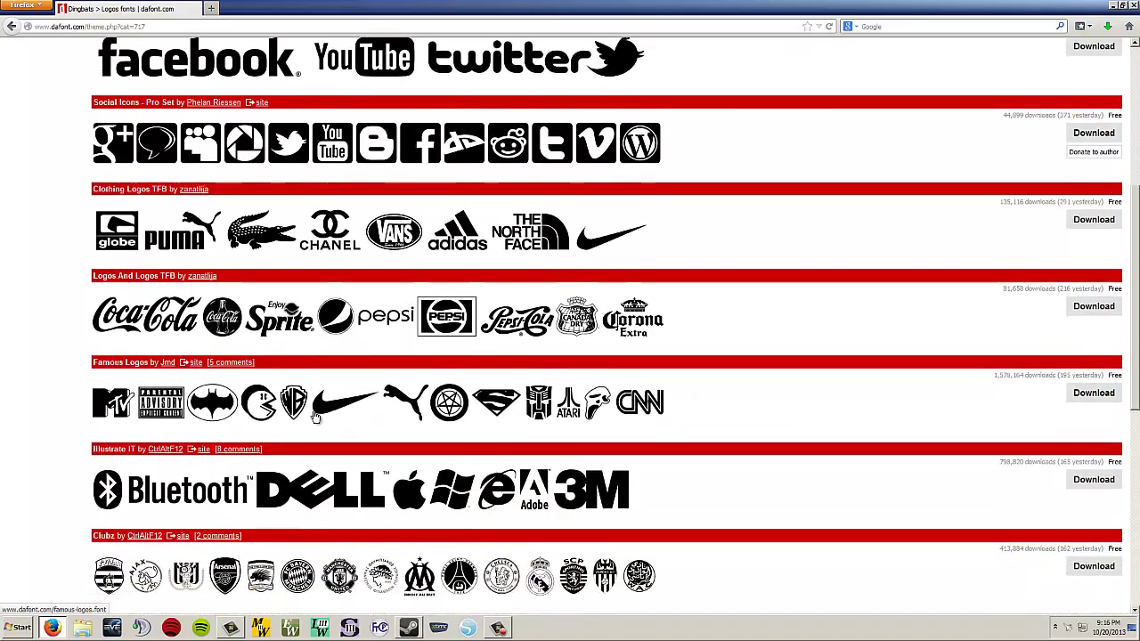
{"action": "scroll", "coordinate": [316, 417], "scroll_direction": "down", "scroll_amount": 3}
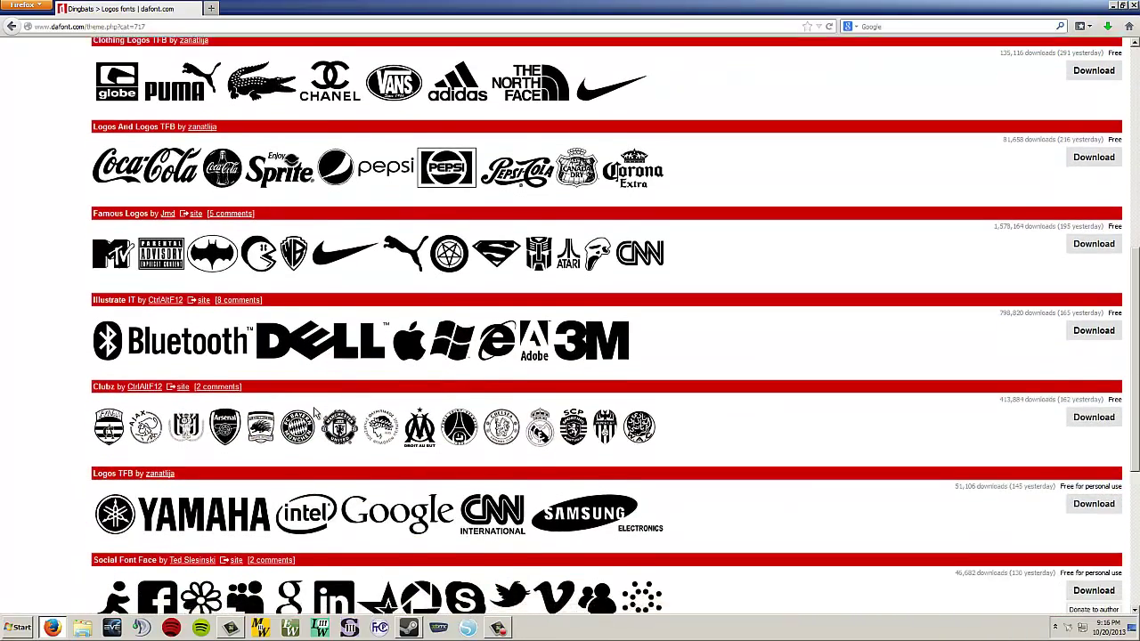
{"action": "scroll", "coordinate": [315, 412], "scroll_direction": "down", "scroll_amount": 3}
{"action": "scroll", "coordinate": [379, 501], "scroll_direction": "up", "scroll_amount": 3}
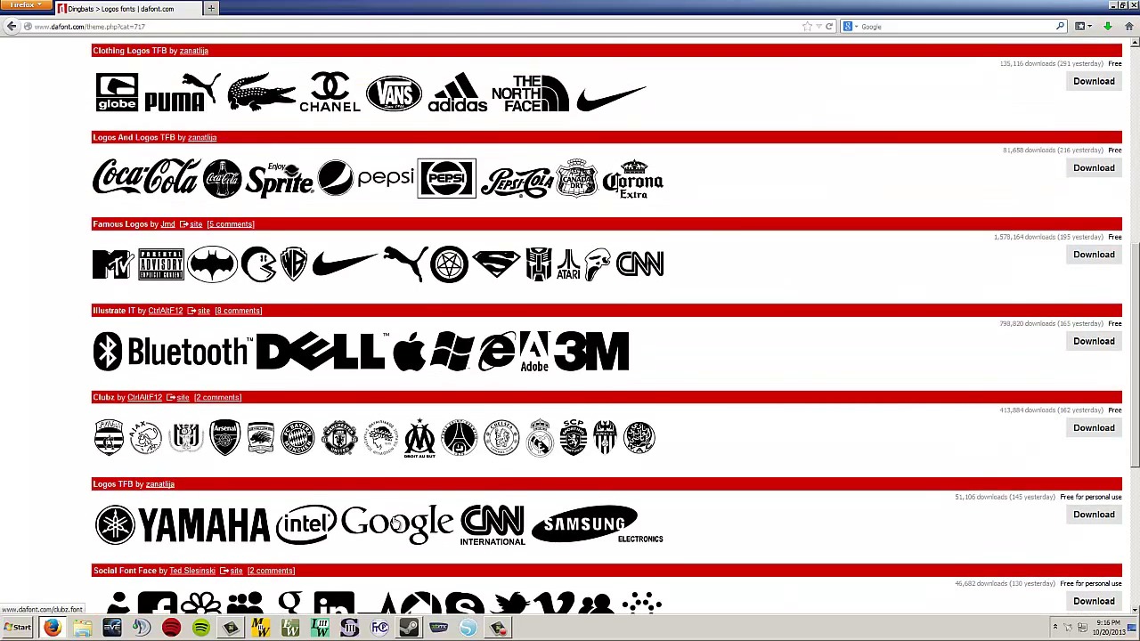
{"action": "scroll", "coordinate": [392, 517], "scroll_direction": "down", "scroll_amount": 3}
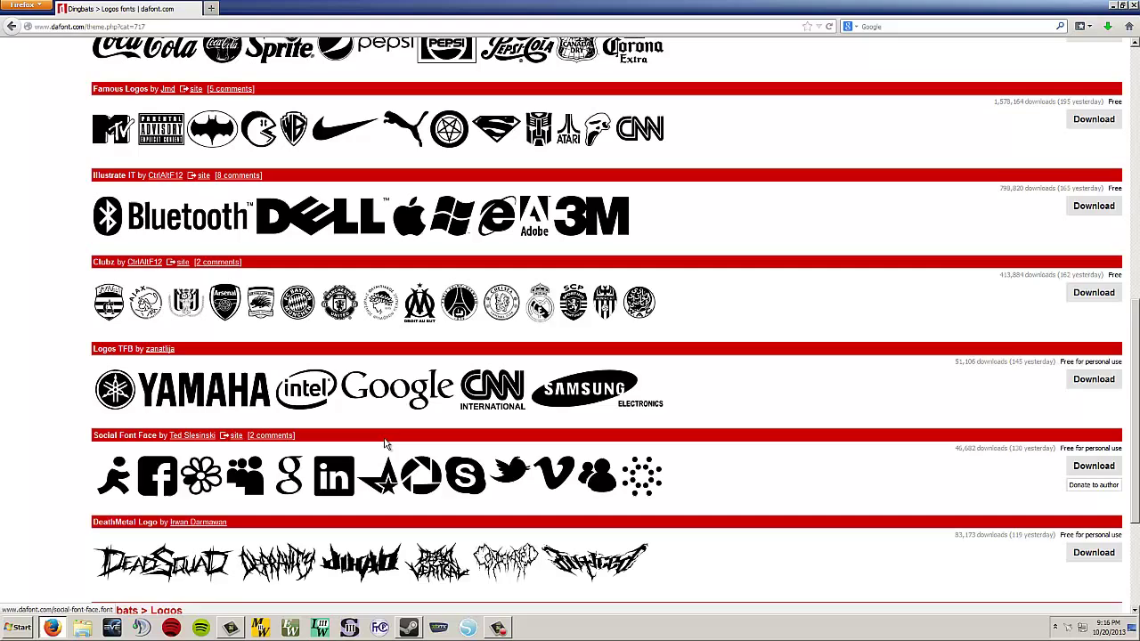
{"action": "scroll", "coordinate": [374, 450], "scroll_direction": "down", "scroll_amount": 3}
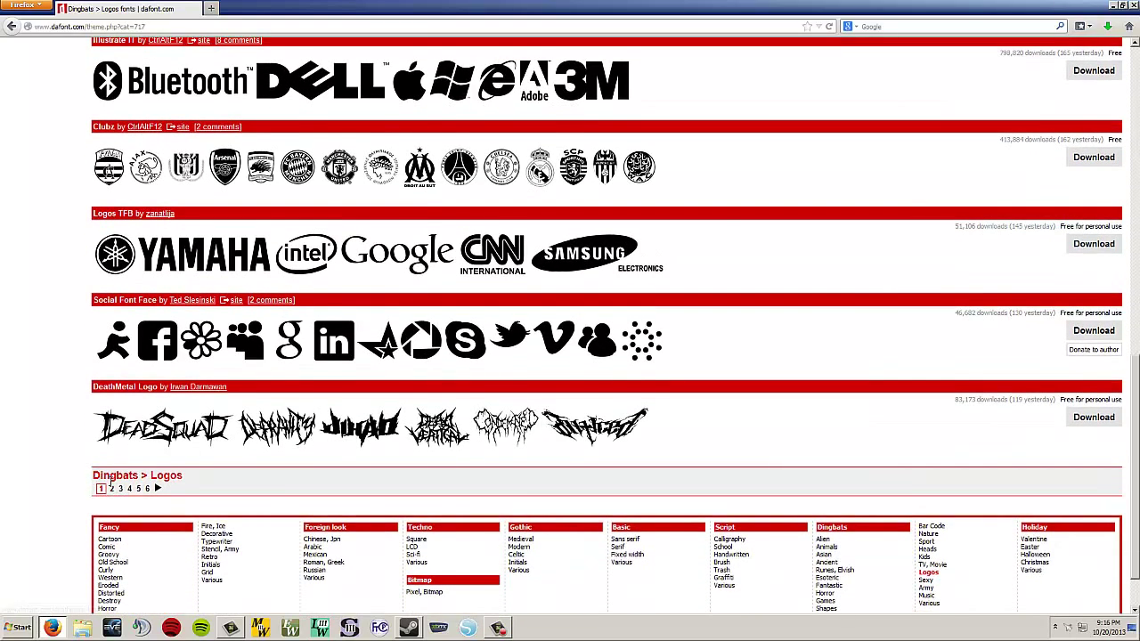
- Page through the Logos listing to page 2, then page 3 where DC Comics appears
{"action": "left_click", "coordinate": [111, 488]}
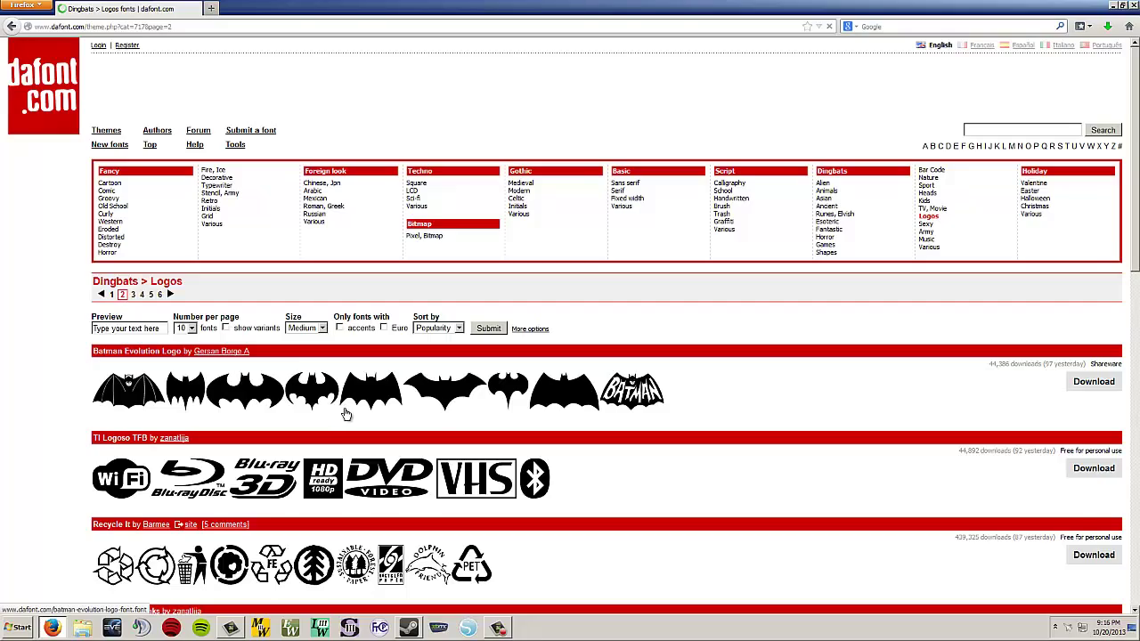
{"action": "scroll", "coordinate": [346, 415], "scroll_direction": "down", "scroll_amount": 8}
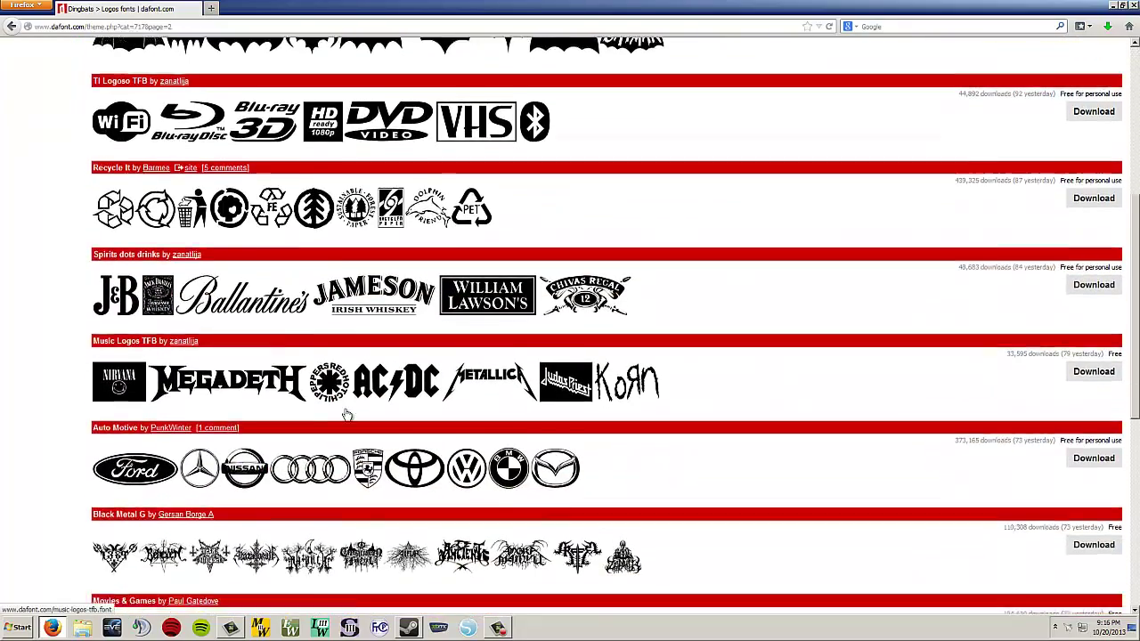
{"action": "scroll", "coordinate": [345, 413], "scroll_direction": "down", "scroll_amount": 6}
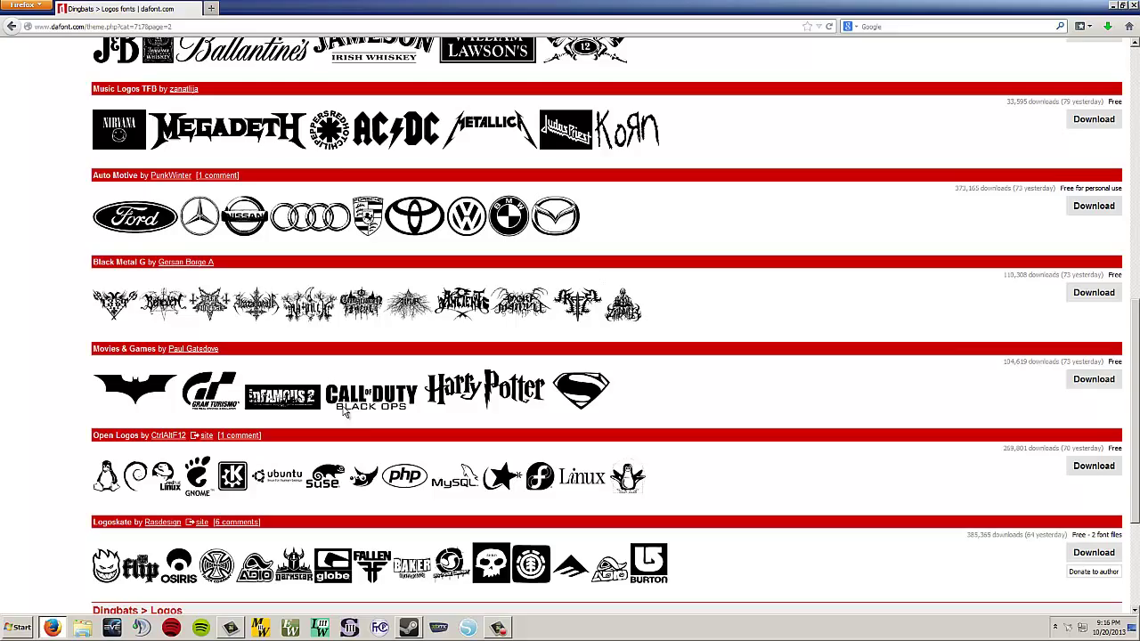
{"action": "scroll", "coordinate": [365, 410], "scroll_direction": "down", "scroll_amount": 3}
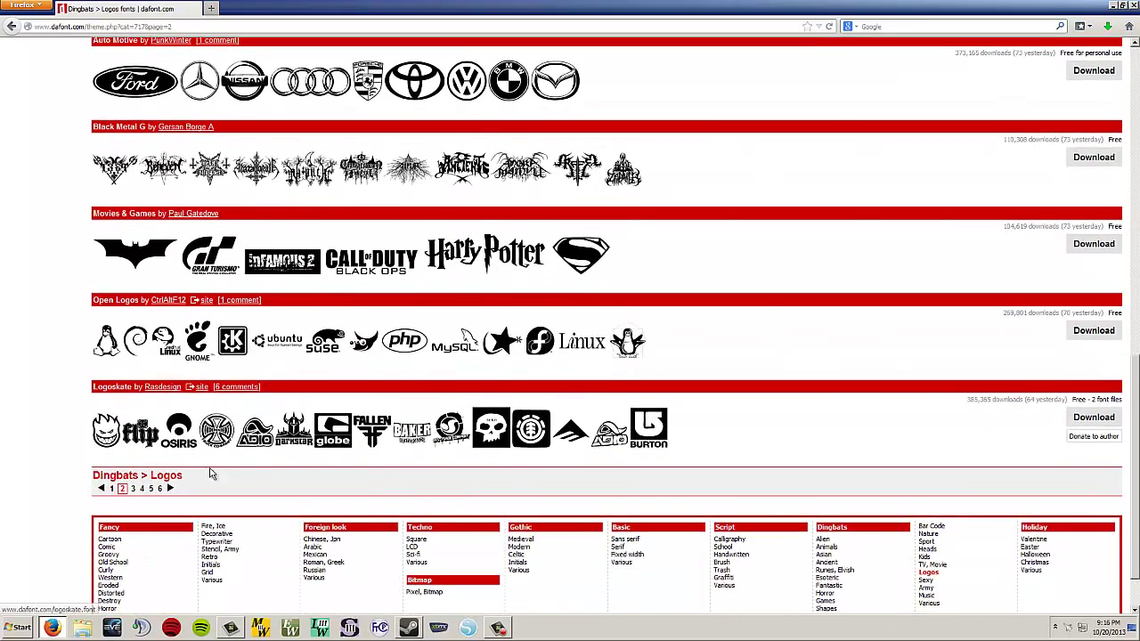
{"action": "left_click", "coordinate": [132, 488]}
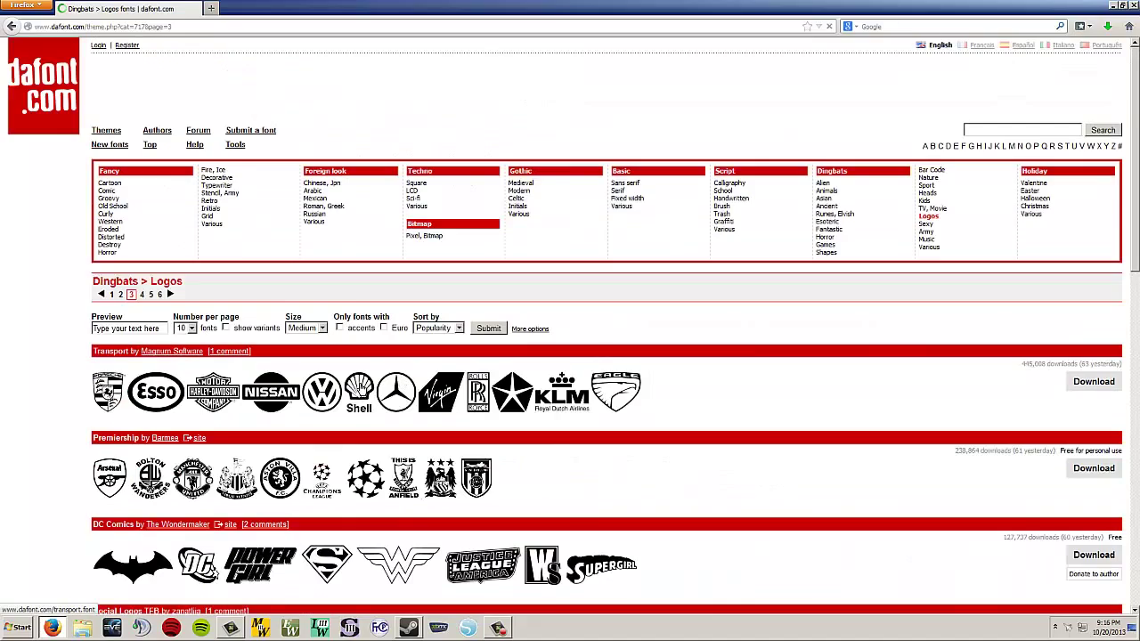
{"action": "scroll", "coordinate": [361, 390], "scroll_direction": "down", "scroll_amount": 6}
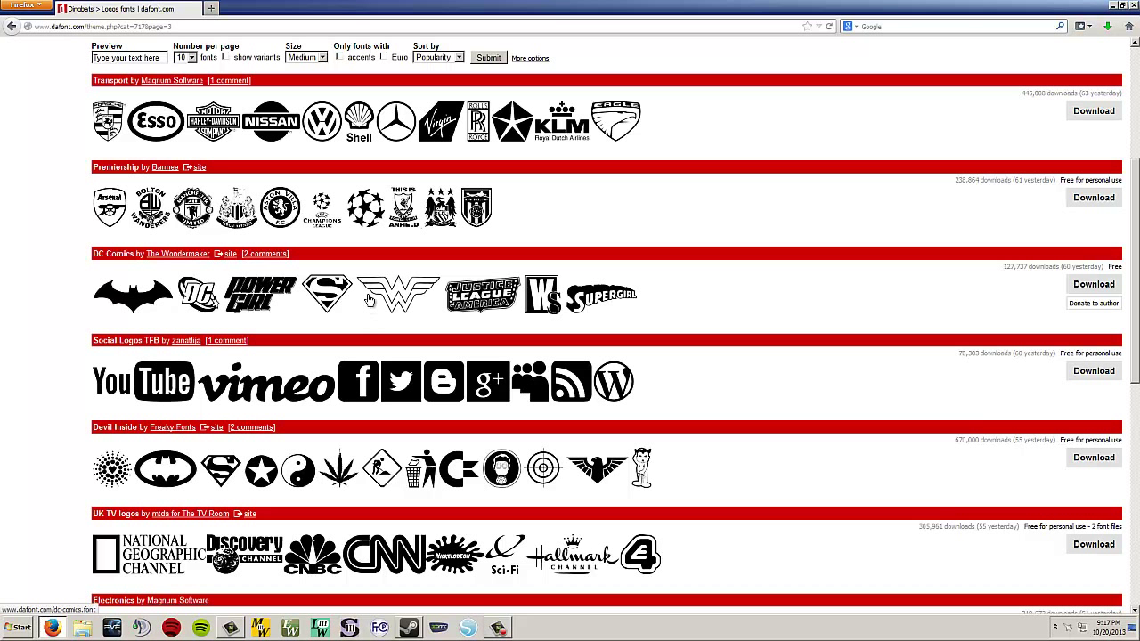
- Download the DC Comics font and open its archive in WinRAR, dismissing the license reminder
{"action": "left_click", "coordinate": [1082, 286]}
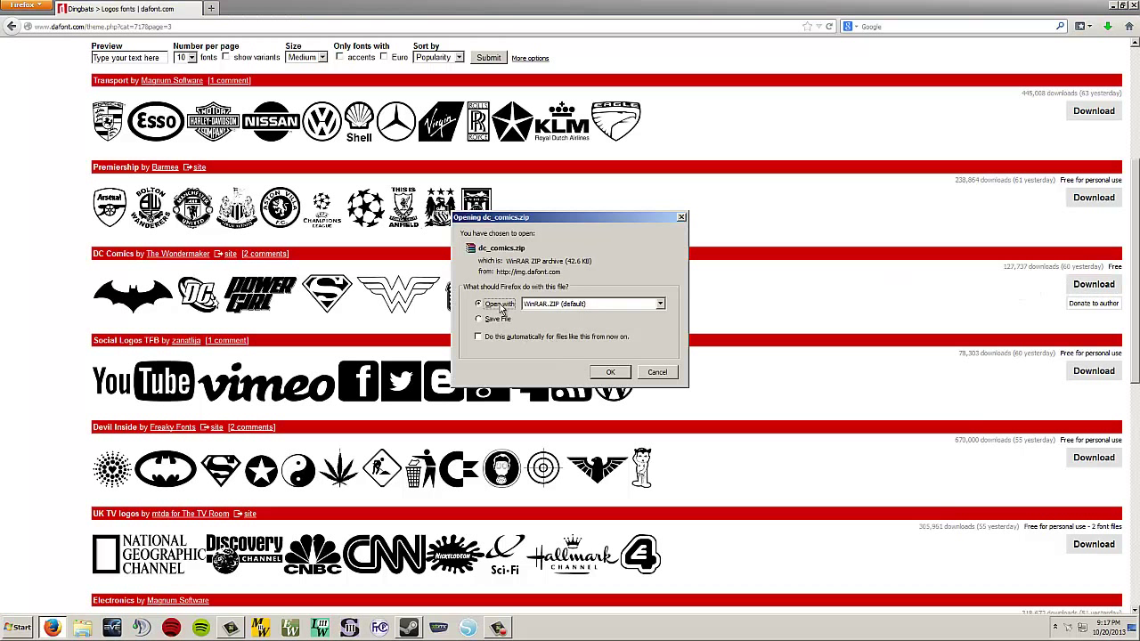
{"action": "left_click", "coordinate": [611, 372]}
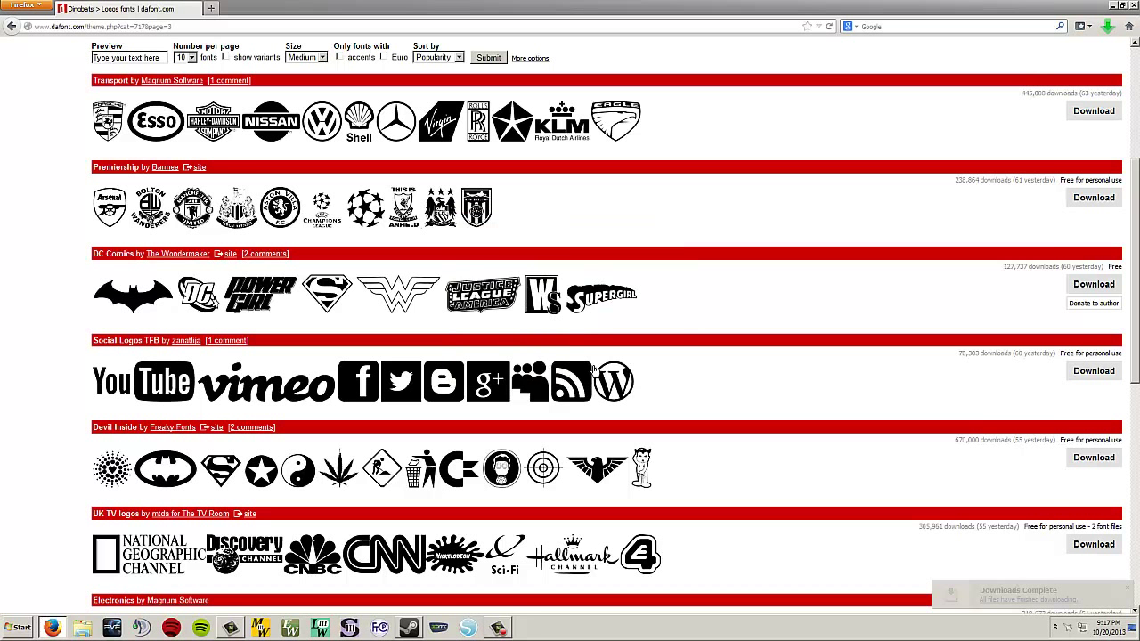
{"action": "double_click", "coordinate": [304, 266]}
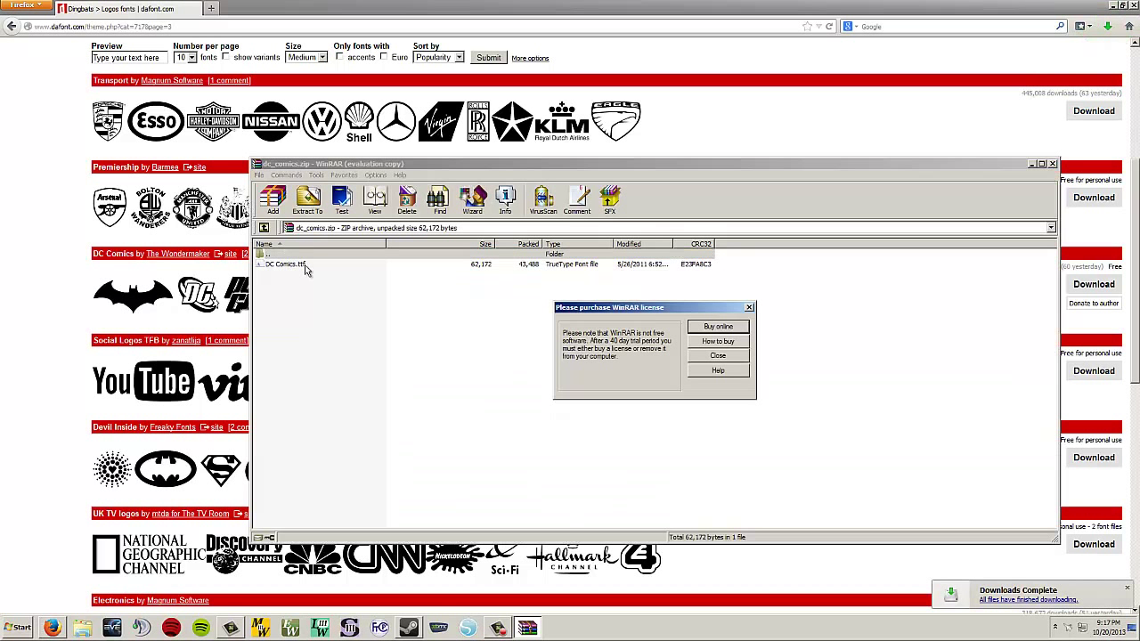
{"action": "left_click", "coordinate": [697, 356]}
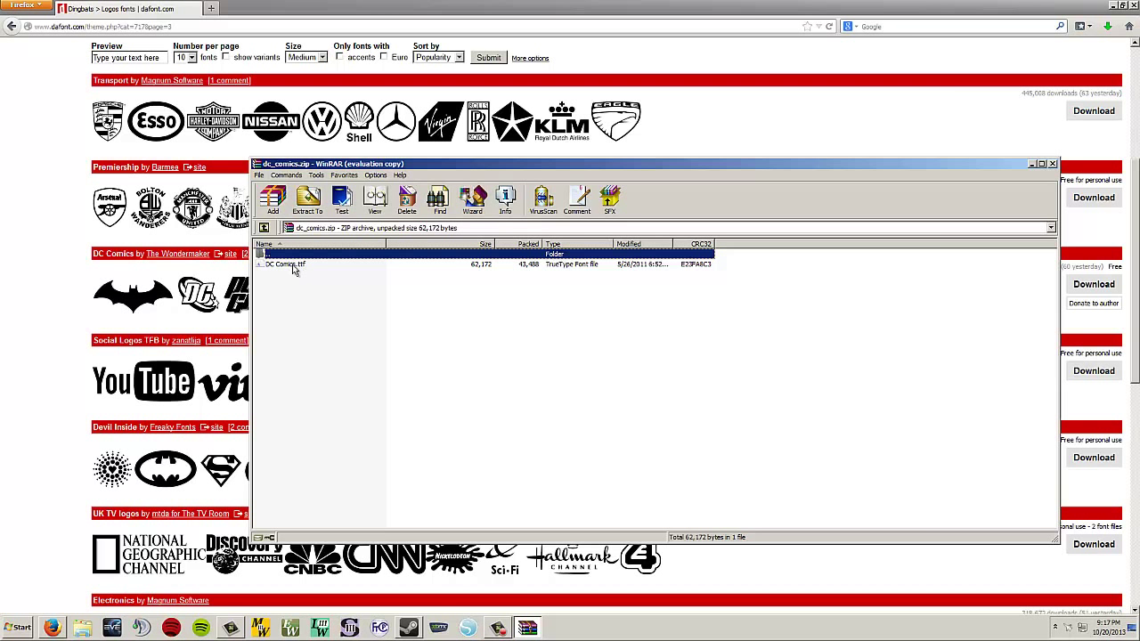
- Install DC Comics.ttf from the font preview, then close the preview and WinRAR
{"action": "double_click", "coordinate": [294, 266]}
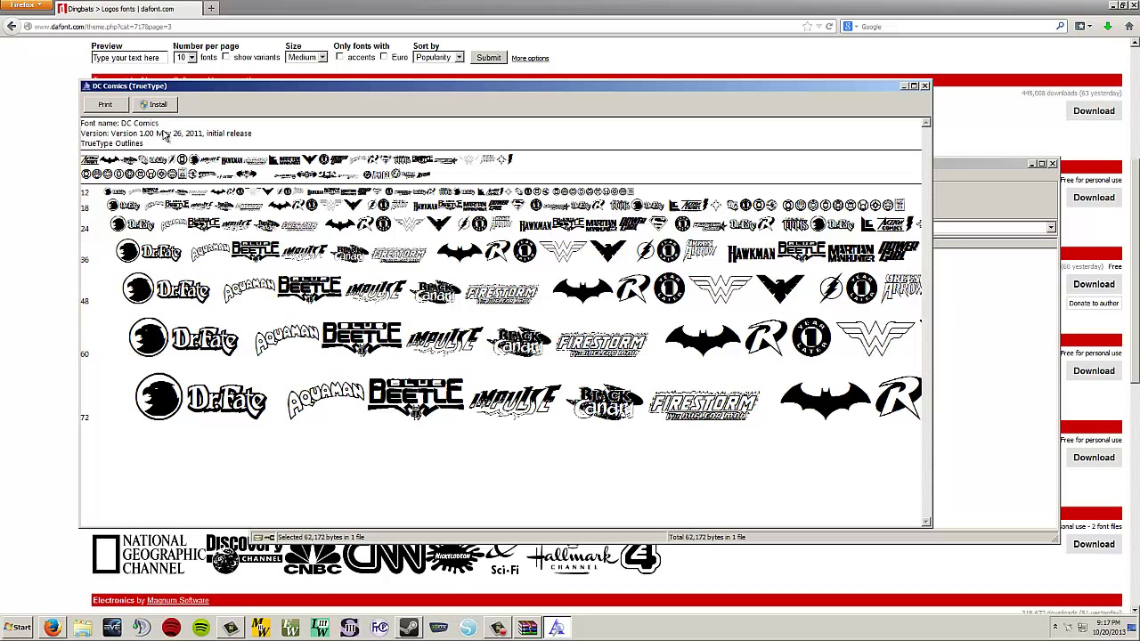
{"action": "left_click", "coordinate": [157, 105]}
{"action": "left_click", "coordinate": [924, 86]}
{"action": "left_click", "coordinate": [1054, 164]}
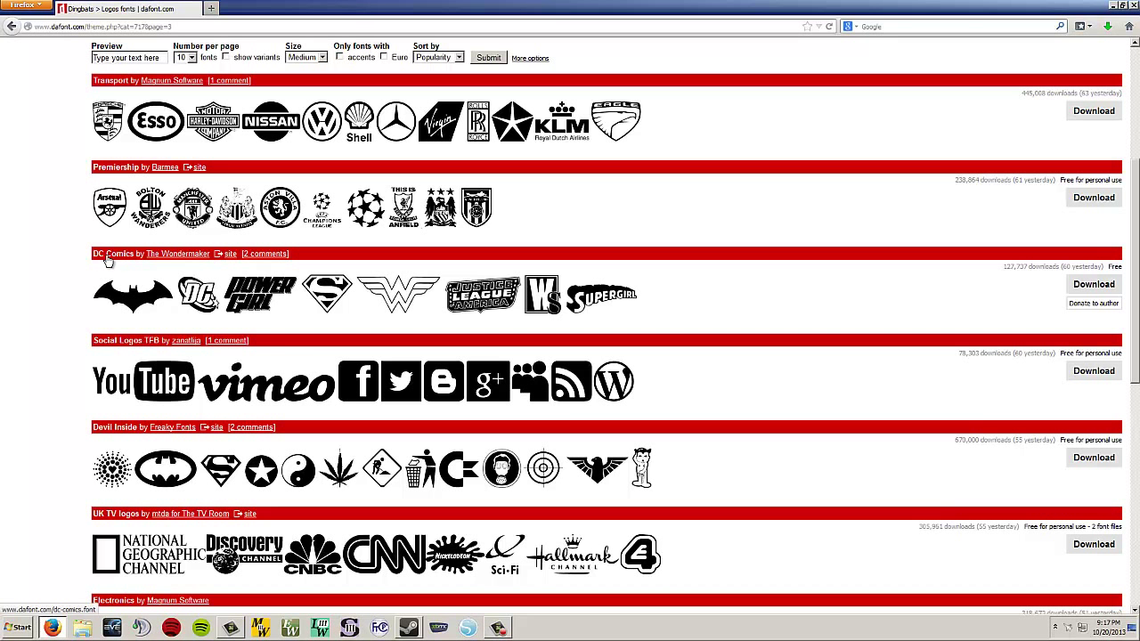
- Open the DC Comics font page and scan its a–z, 0–9 logo character map, noting Wonder Woman on w
{"action": "left_click", "coordinate": [109, 258]}
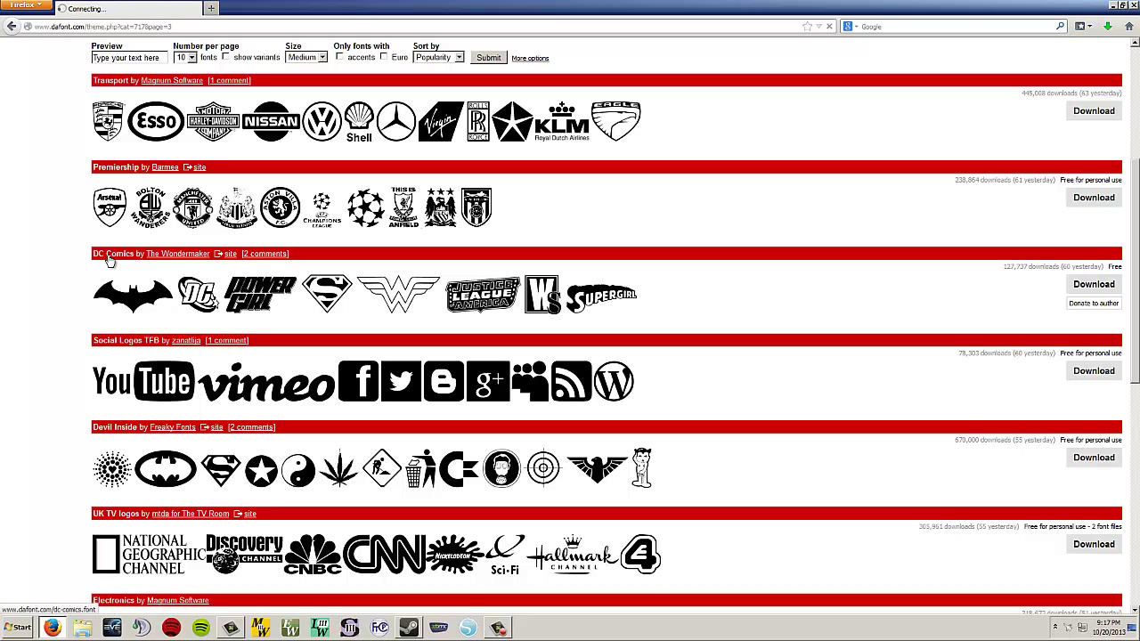
{"action": "scroll", "coordinate": [193, 317], "scroll_direction": "down", "scroll_amount": 3}
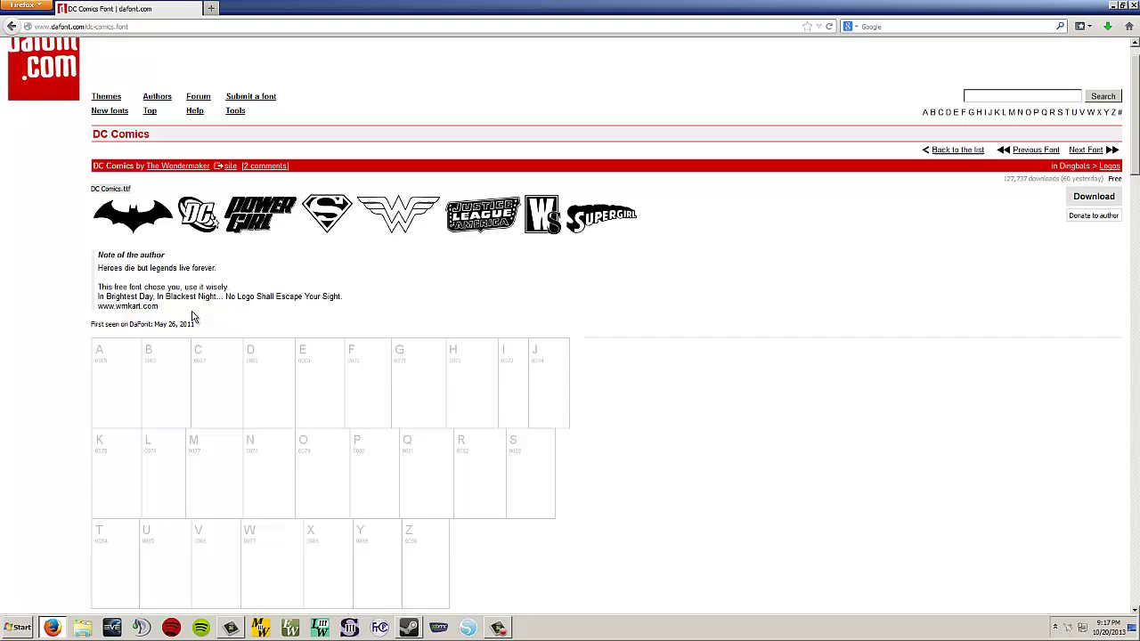
{"action": "scroll", "coordinate": [193, 315], "scroll_direction": "down", "scroll_amount": 3}
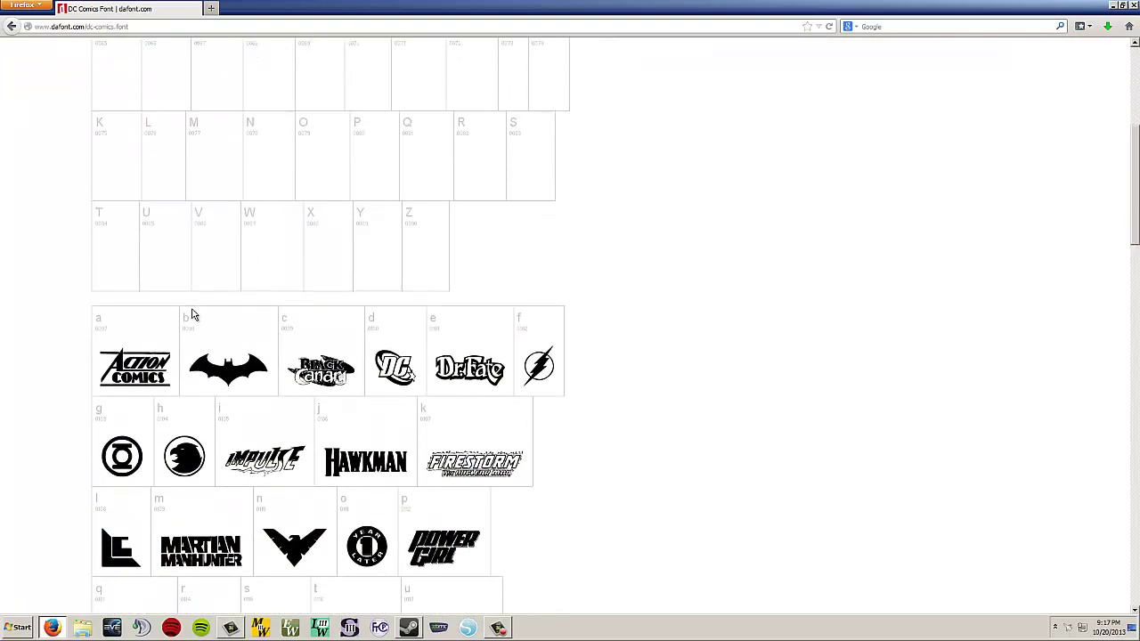
{"action": "scroll", "coordinate": [127, 217], "scroll_direction": "up", "scroll_amount": 3}
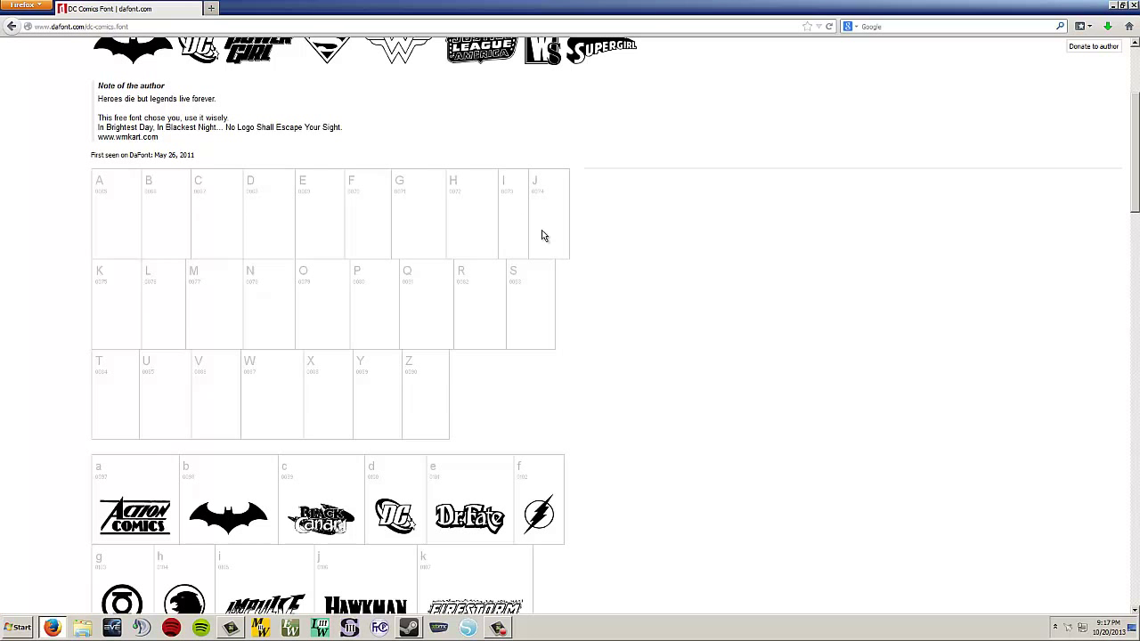
{"action": "scroll", "coordinate": [105, 223], "scroll_direction": "up", "scroll_amount": 1}
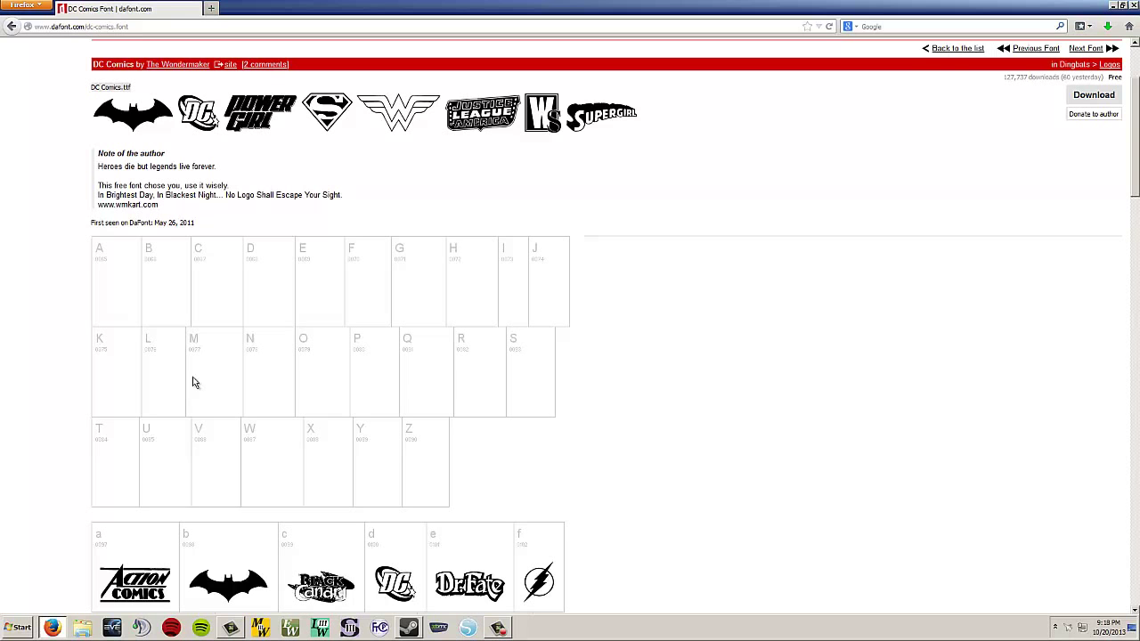
{"action": "scroll", "coordinate": [348, 315], "scroll_direction": "down", "scroll_amount": 5}
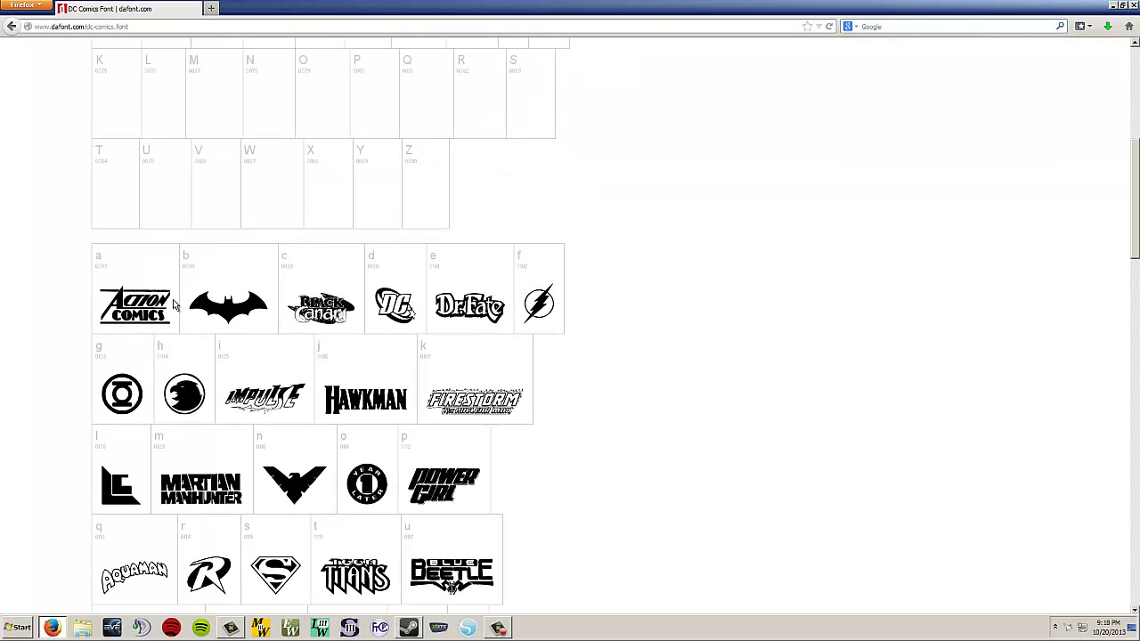
{"action": "scroll", "coordinate": [313, 364], "scroll_direction": "down", "scroll_amount": 1}
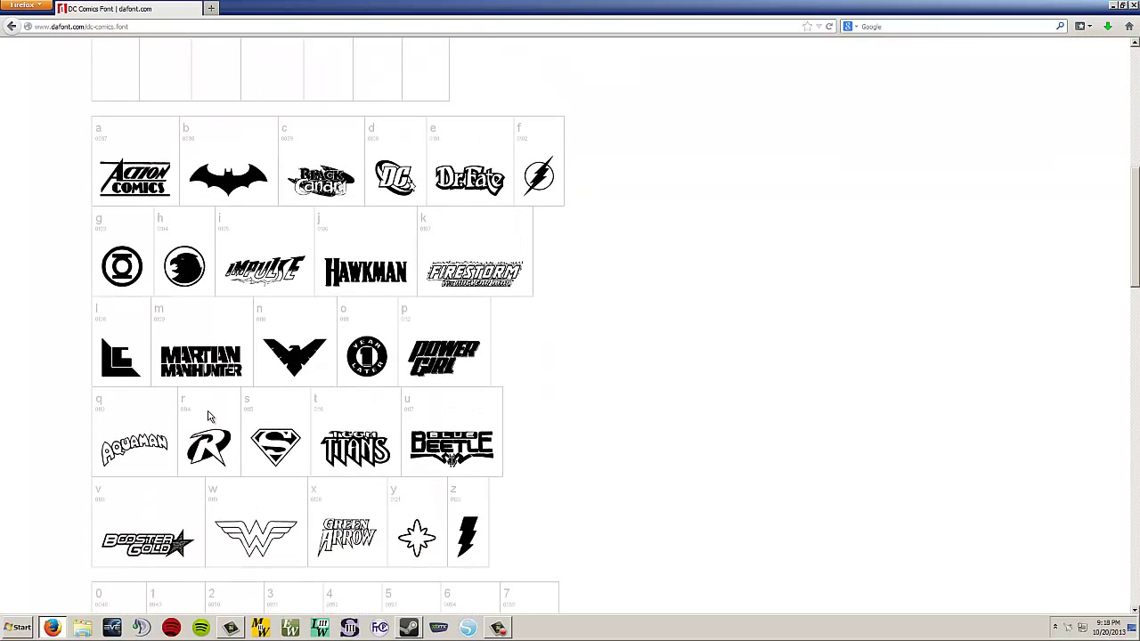
{"action": "scroll", "coordinate": [226, 430], "scroll_direction": "down", "scroll_amount": 2}
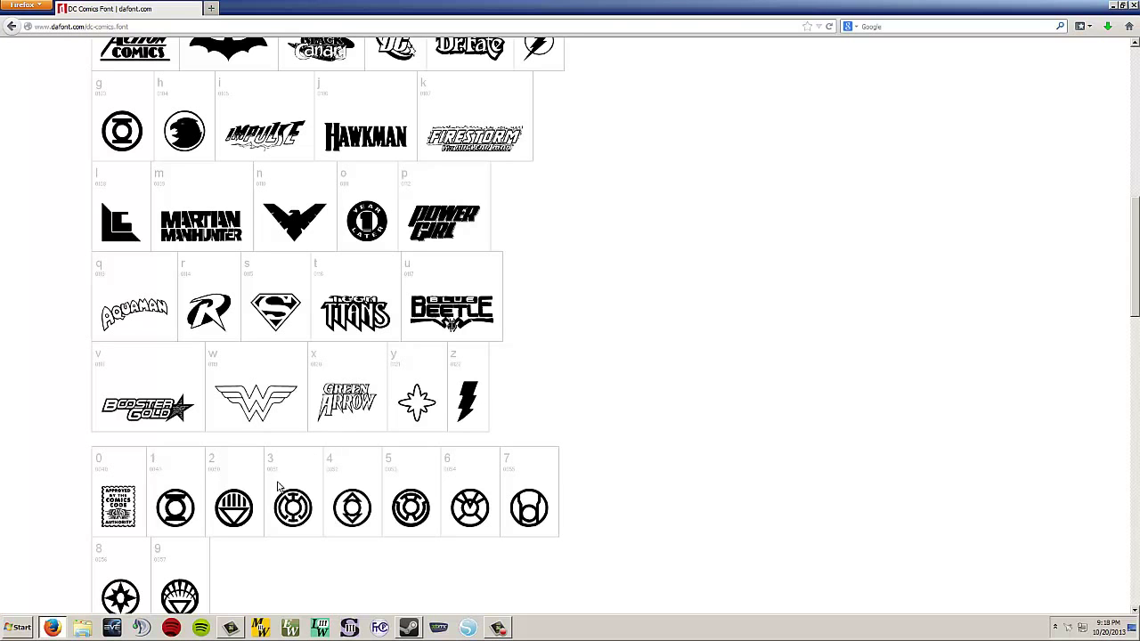
{"action": "scroll", "coordinate": [281, 480], "scroll_direction": "down", "scroll_amount": 1}
{"action": "scroll", "coordinate": [282, 473], "scroll_direction": "up", "scroll_amount": 2}
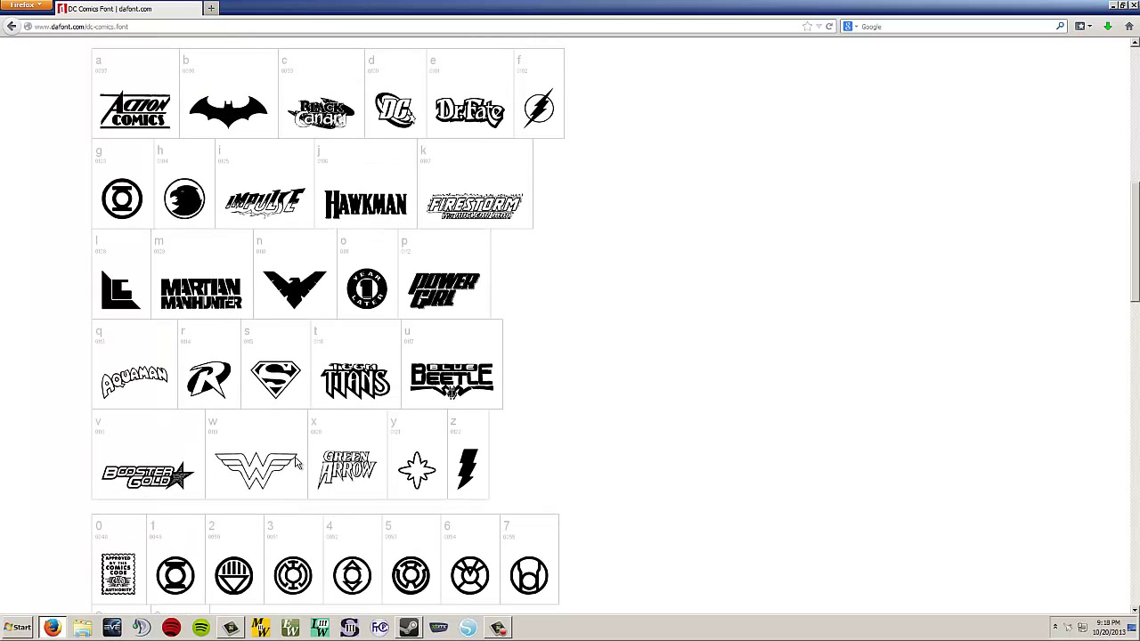
{"action": "scroll", "coordinate": [298, 463], "scroll_direction": "up", "scroll_amount": 1}
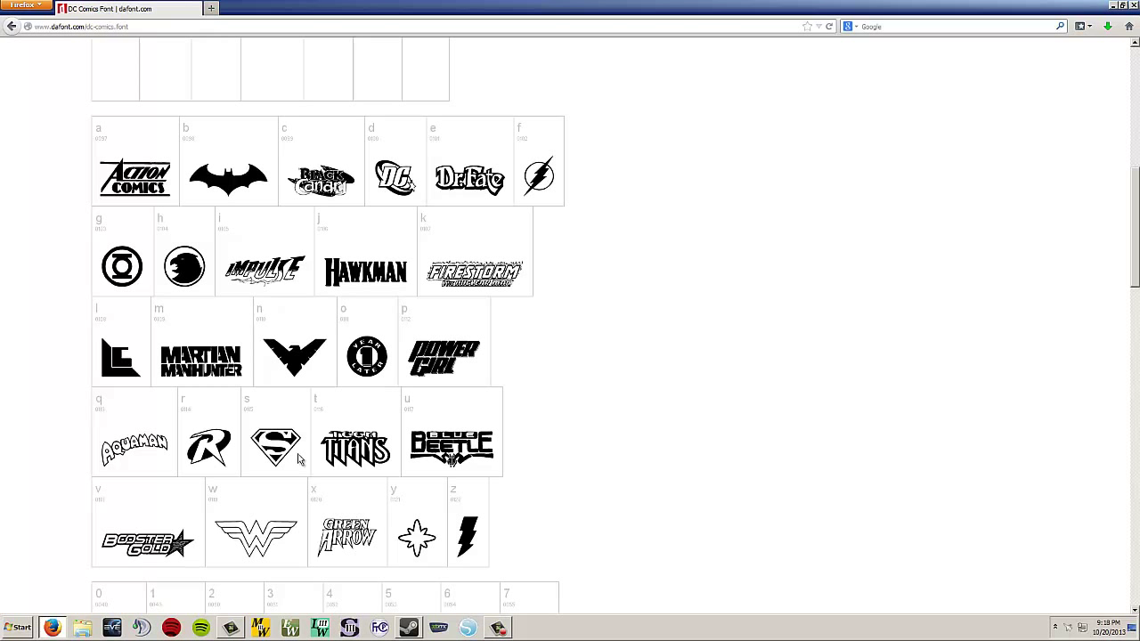
{"action": "scroll", "coordinate": [299, 458], "scroll_direction": "down", "scroll_amount": 2}
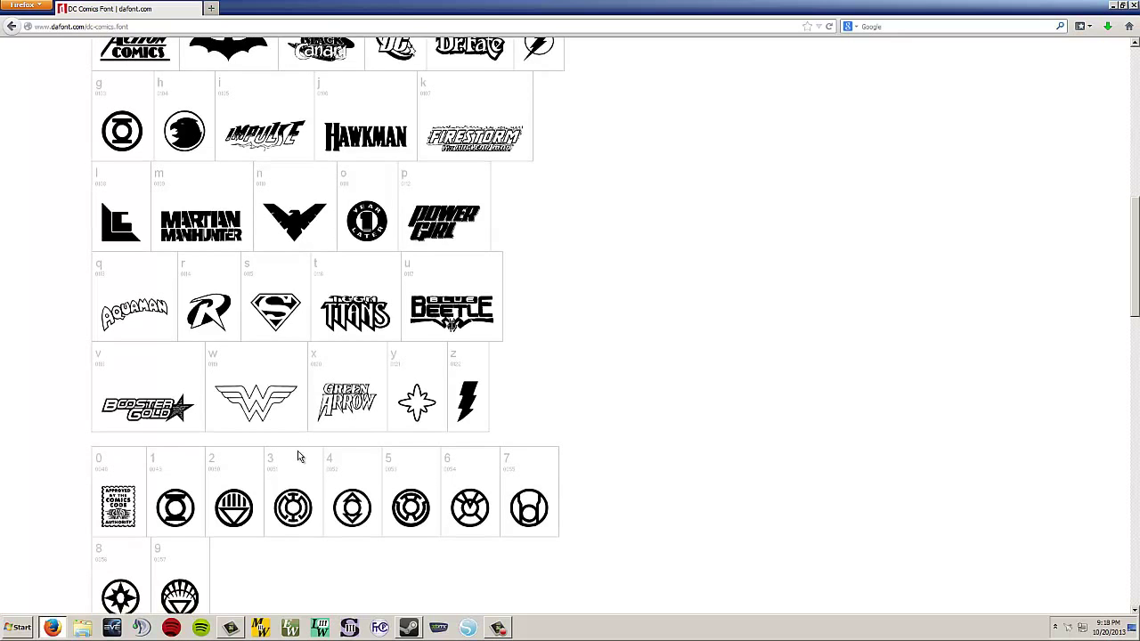
{"action": "scroll", "coordinate": [299, 458], "scroll_direction": "down", "scroll_amount": 1}
{"action": "scroll", "coordinate": [361, 435], "scroll_direction": "up", "scroll_amount": 1}
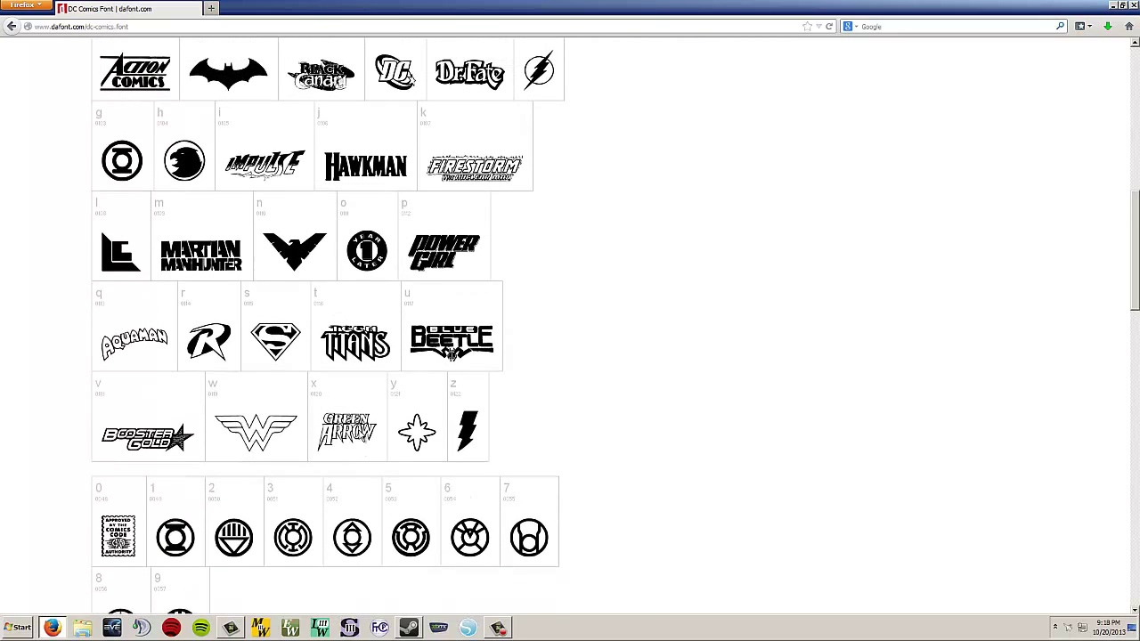
{"action": "scroll", "coordinate": [353, 435], "scroll_direction": "up", "scroll_amount": 1}
{"action": "scroll", "coordinate": [344, 432], "scroll_direction": "up", "scroll_amount": 2}
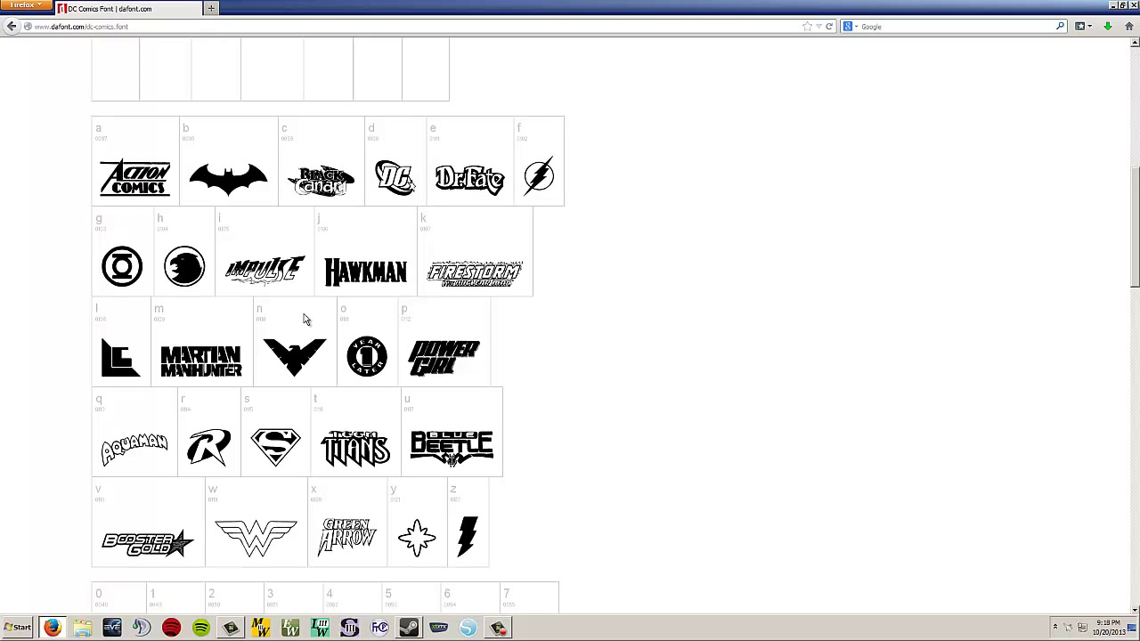
{"action": "scroll", "coordinate": [255, 377], "scroll_direction": "down", "scroll_amount": 2}
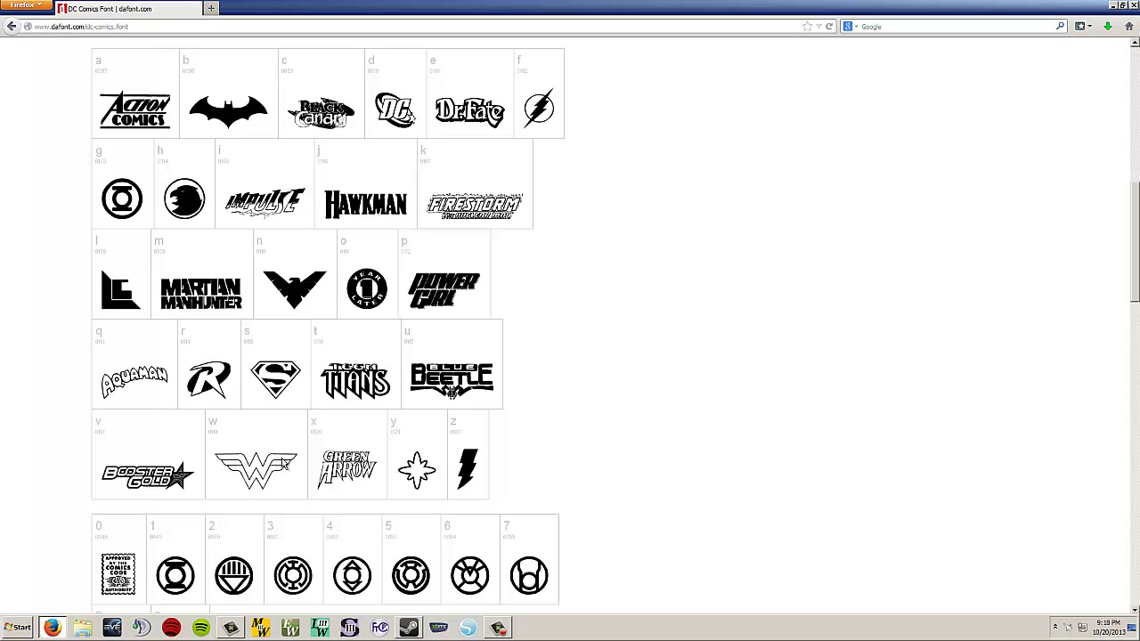
- In Silhouette Studio, type 'w' in a text box set to the DC Comics font
{"action": "left_click", "coordinate": [472, 629]}
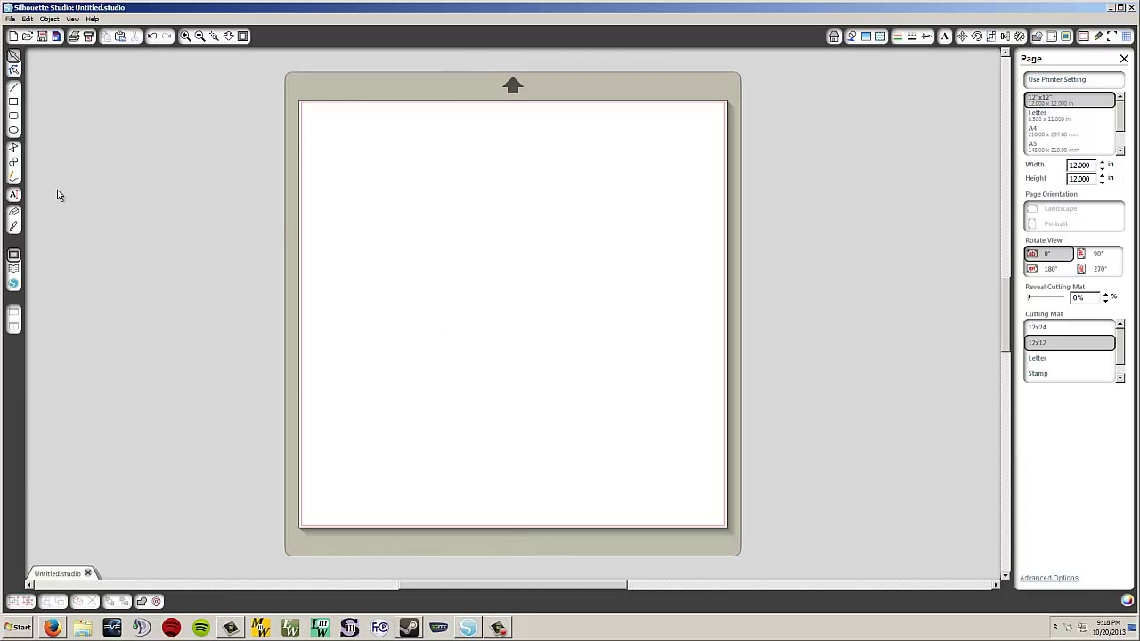
{"action": "left_click", "coordinate": [15, 195]}
{"action": "left_click", "coordinate": [407, 259]}
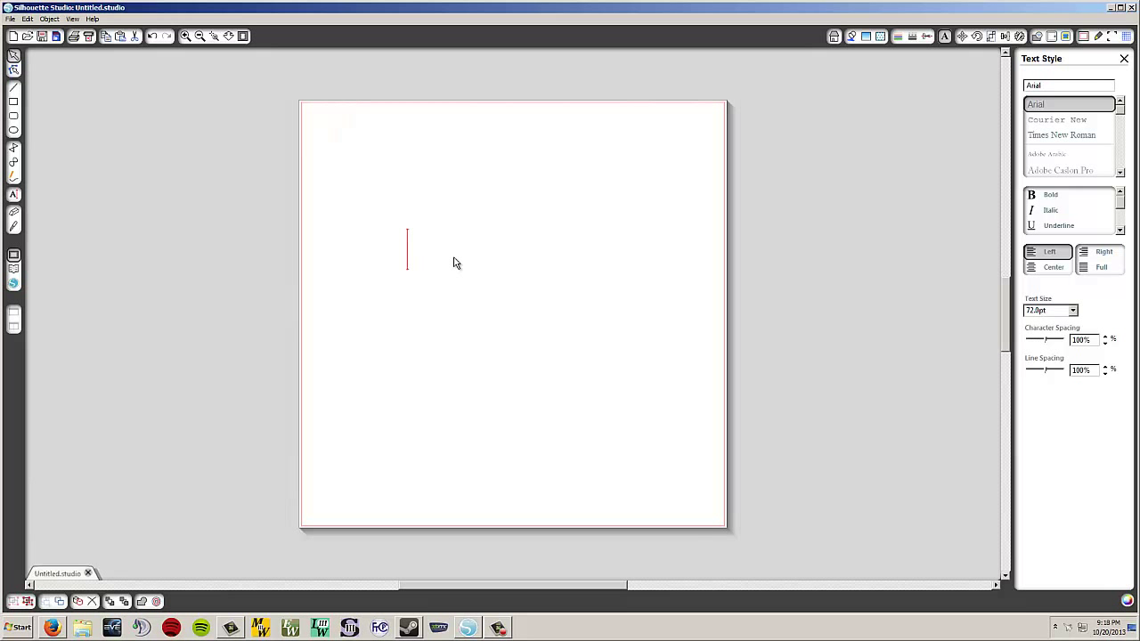
{"action": "left_click_drag", "start_coordinate": [1120, 112], "coordinate": [1122, 129]}
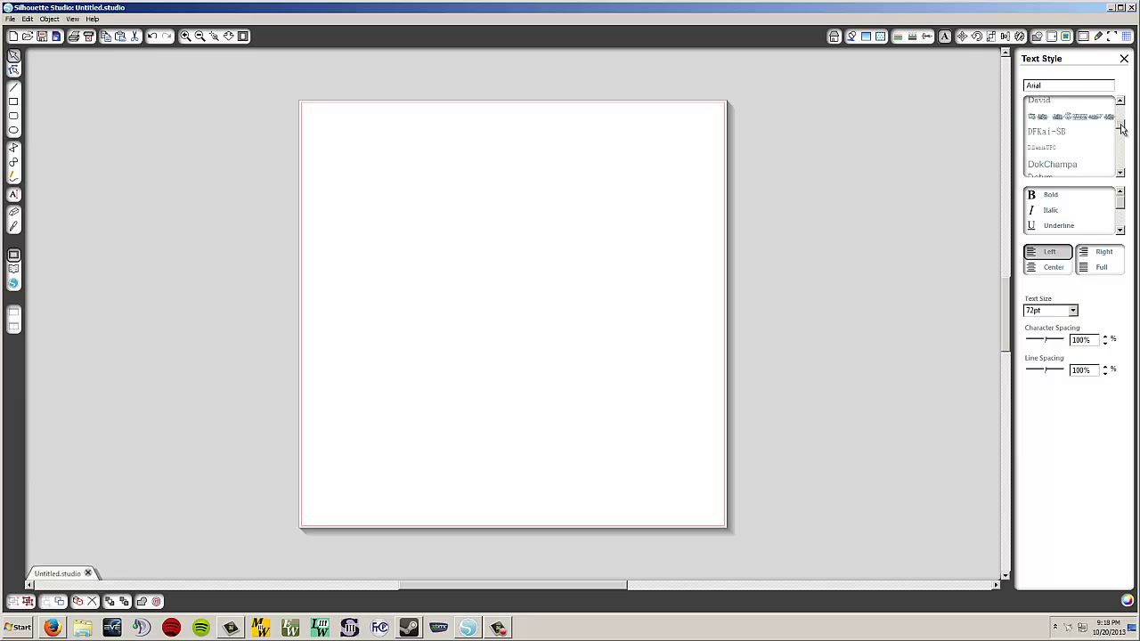
{"action": "left_click", "coordinate": [1060, 125]}
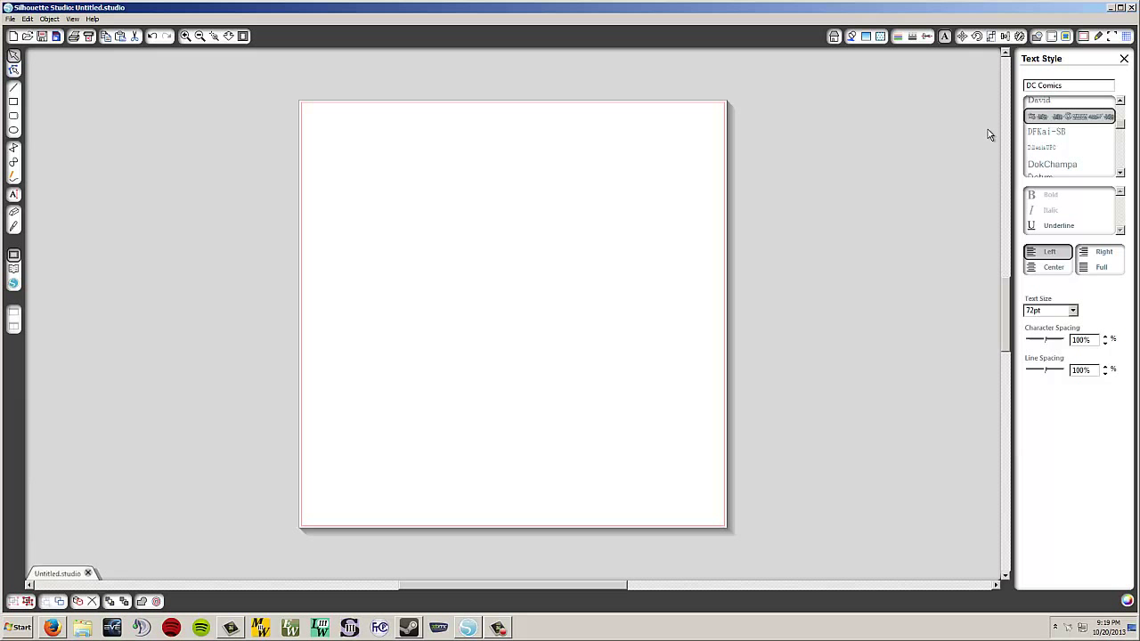
{"action": "type", "text": "w"}
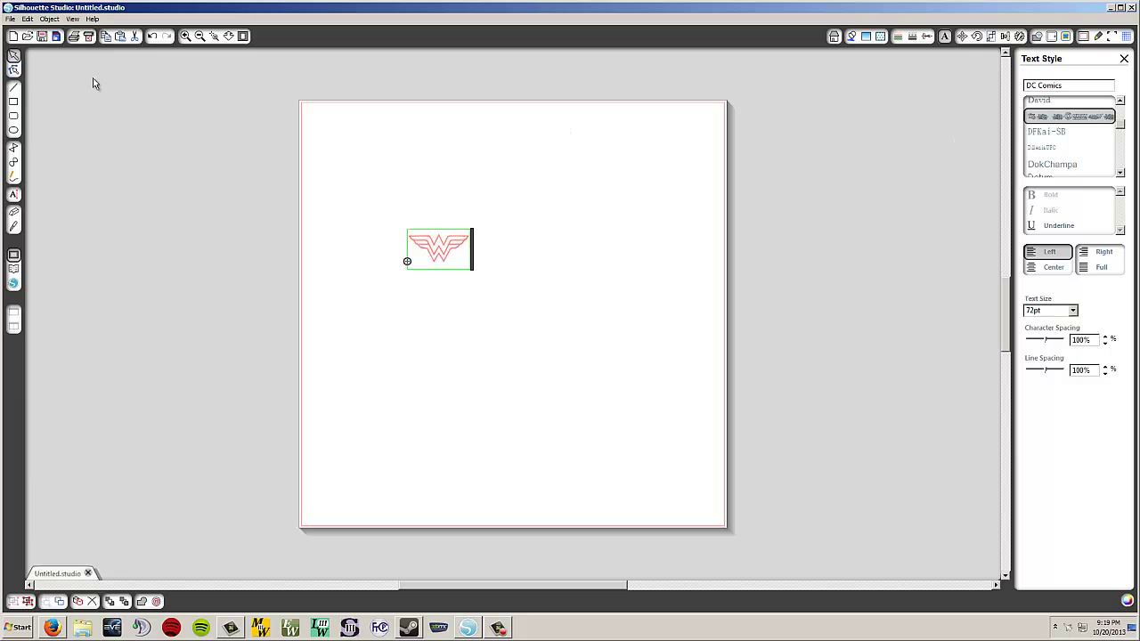
{"action": "left_click", "coordinate": [590, 223]}
- Enlarge the Wonder Woman logo to about 10.43 × 6.61 in and move it up the page
{"action": "left_click", "coordinate": [454, 252]}
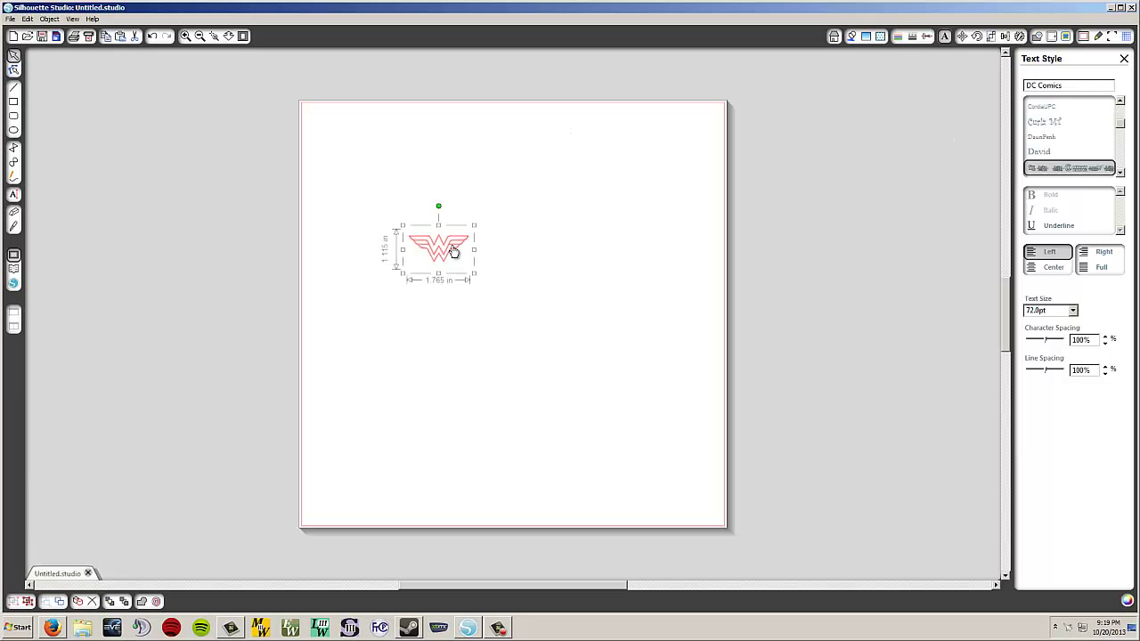
{"action": "double_click", "coordinate": [454, 253]}
{"action": "left_click", "coordinate": [580, 270]}
{"action": "left_click_drag", "start_coordinate": [441, 254], "coordinate": [703, 242]}
{"action": "left_click_drag", "start_coordinate": [582, 320], "coordinate": [579, 270]}
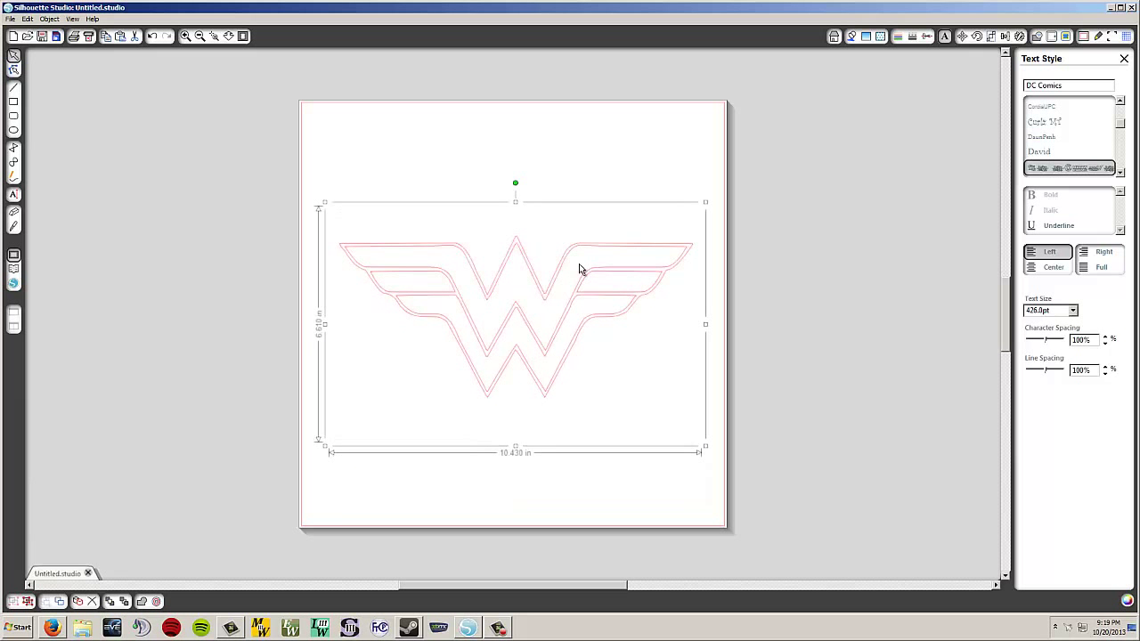
- Preview the Wonder Woman logo in yellow, then black, finally leaving it magenta
{"action": "left_click", "coordinate": [852, 37]}
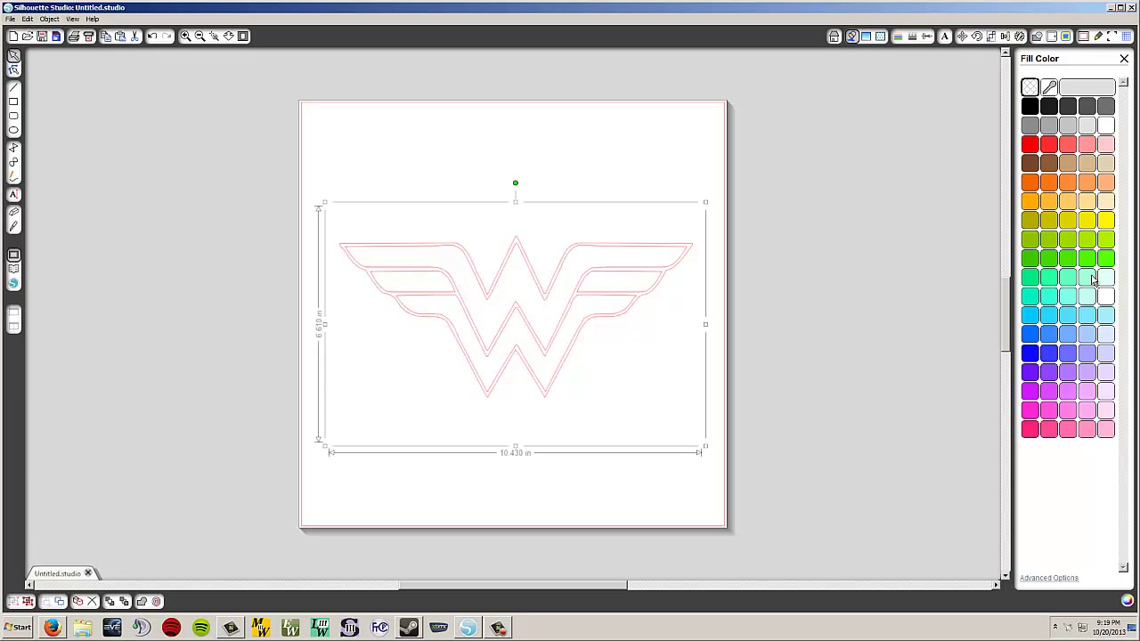
{"action": "left_click", "coordinate": [1105, 221]}
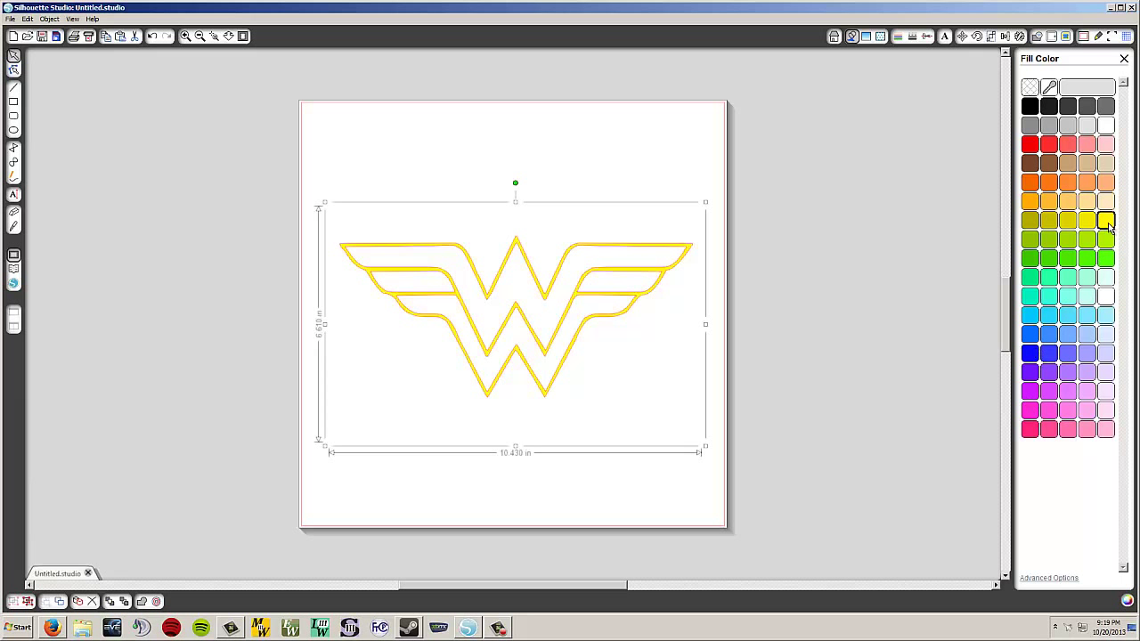
{"action": "left_click", "coordinate": [1029, 107]}
{"action": "left_click", "coordinate": [1029, 391]}
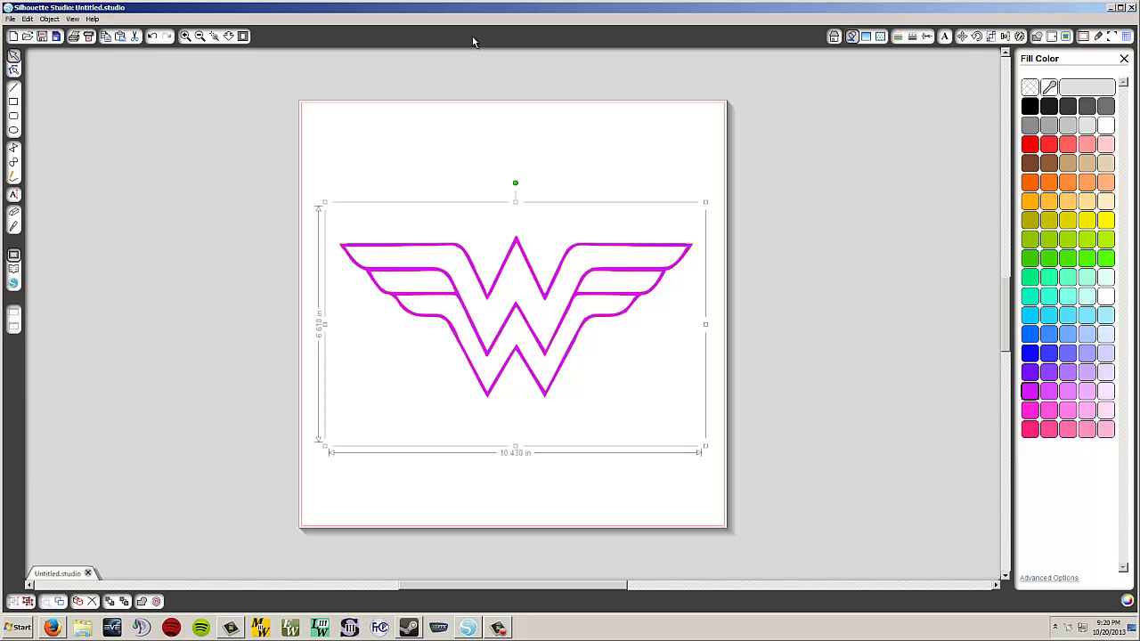
- Close Silhouette Studio without saving and go back to the Dingbats > Logos list in Firefox
{"action": "left_click", "coordinate": [1132, 7]}
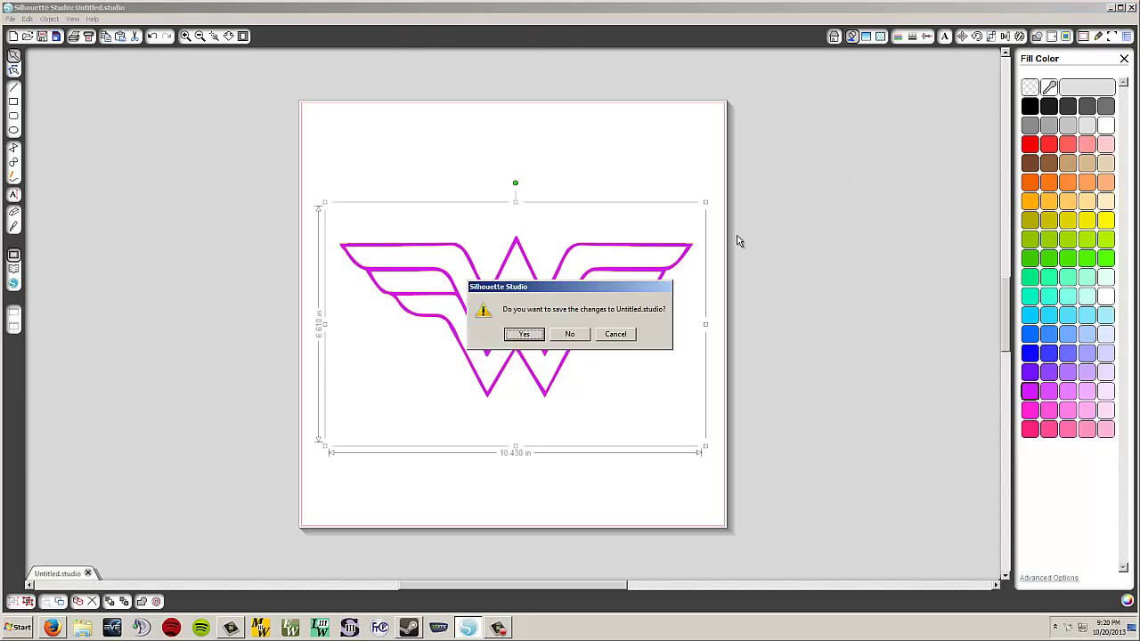
{"action": "left_click", "coordinate": [576, 334]}
{"action": "scroll", "coordinate": [491, 299], "scroll_direction": "up", "scroll_amount": 4}
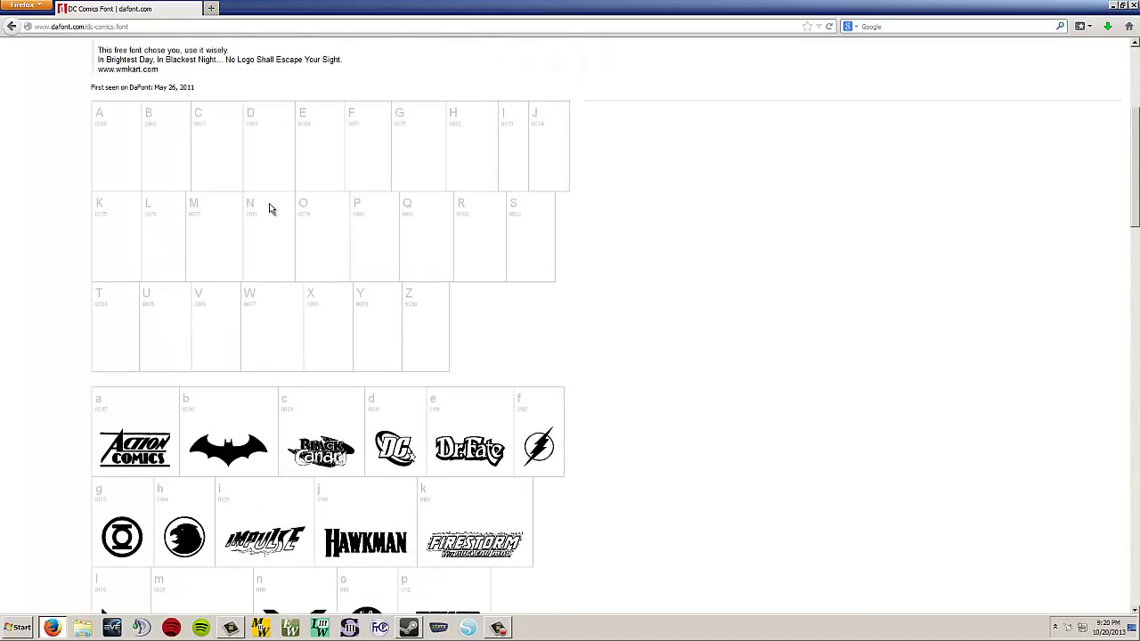
{"action": "left_click", "coordinate": [11, 26]}
- Open dafont's Fancy > Retro font category and browse its first page
{"action": "scroll", "coordinate": [223, 214], "scroll_direction": "up", "scroll_amount": 5}
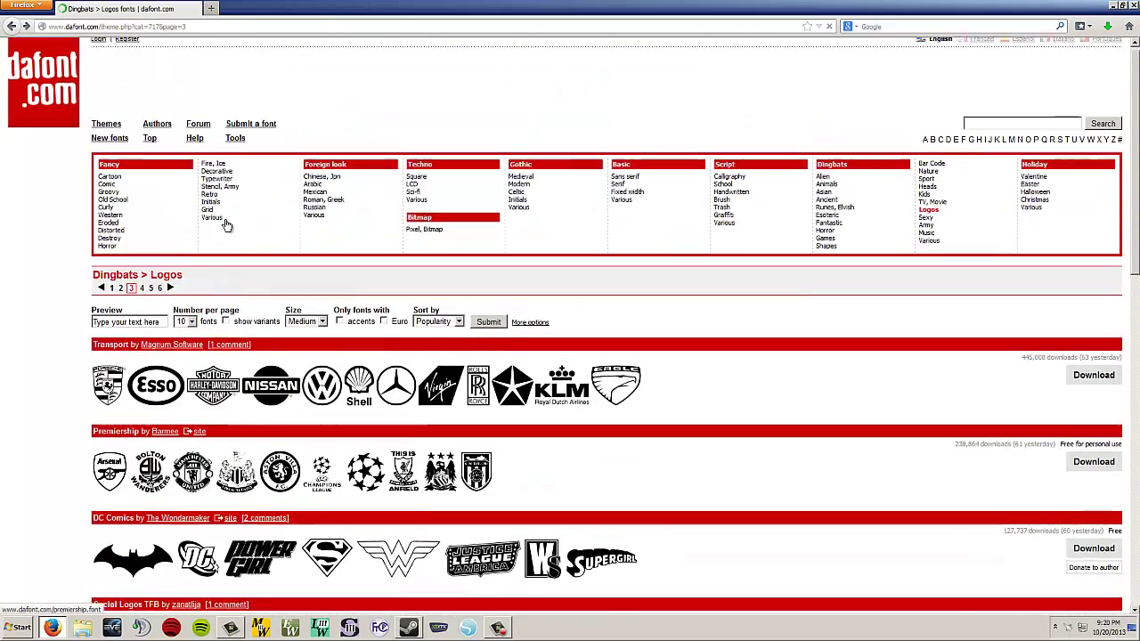
{"action": "scroll", "coordinate": [302, 384], "scroll_direction": "down", "scroll_amount": 3}
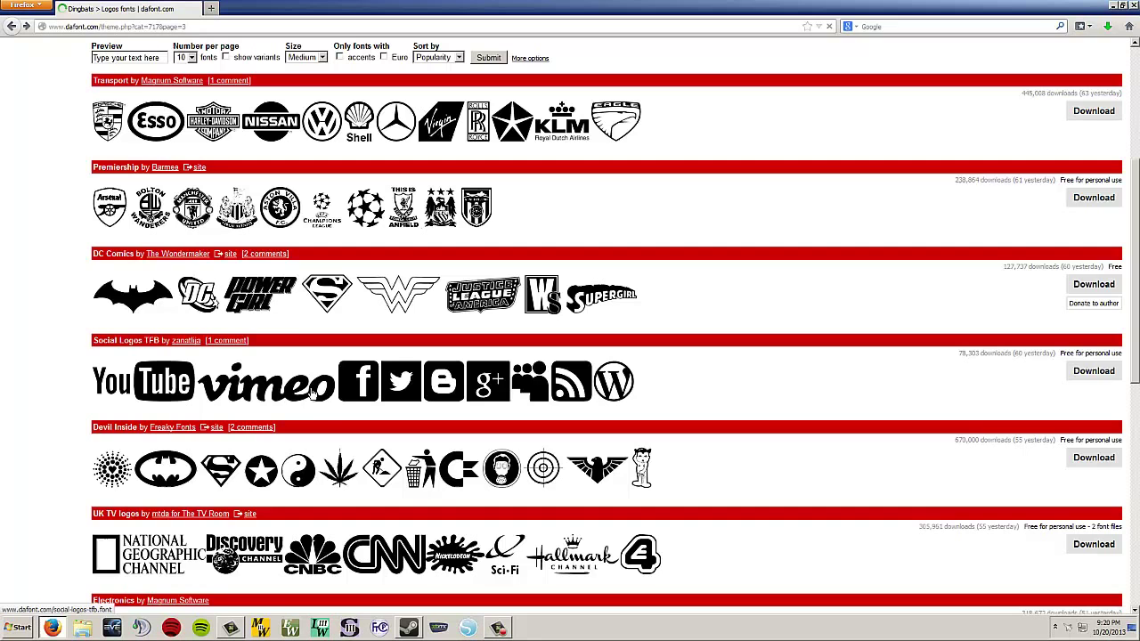
{"action": "scroll", "coordinate": [332, 401], "scroll_direction": "up", "scroll_amount": 3}
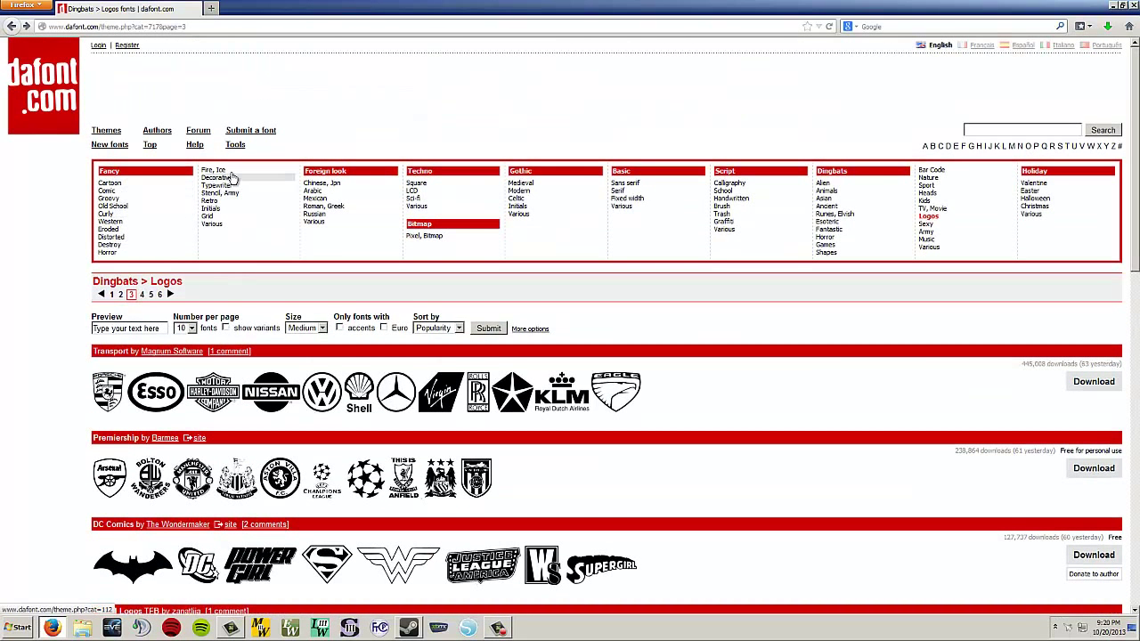
{"action": "left_click", "coordinate": [236, 202]}
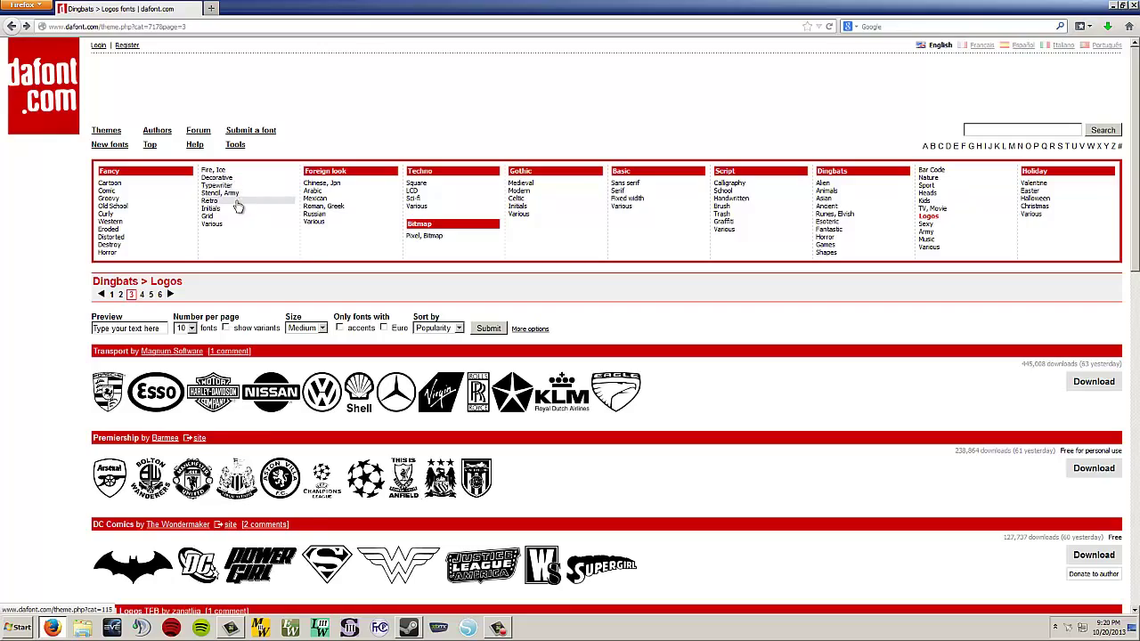
{"action": "scroll", "coordinate": [402, 351], "scroll_direction": "down", "scroll_amount": 5}
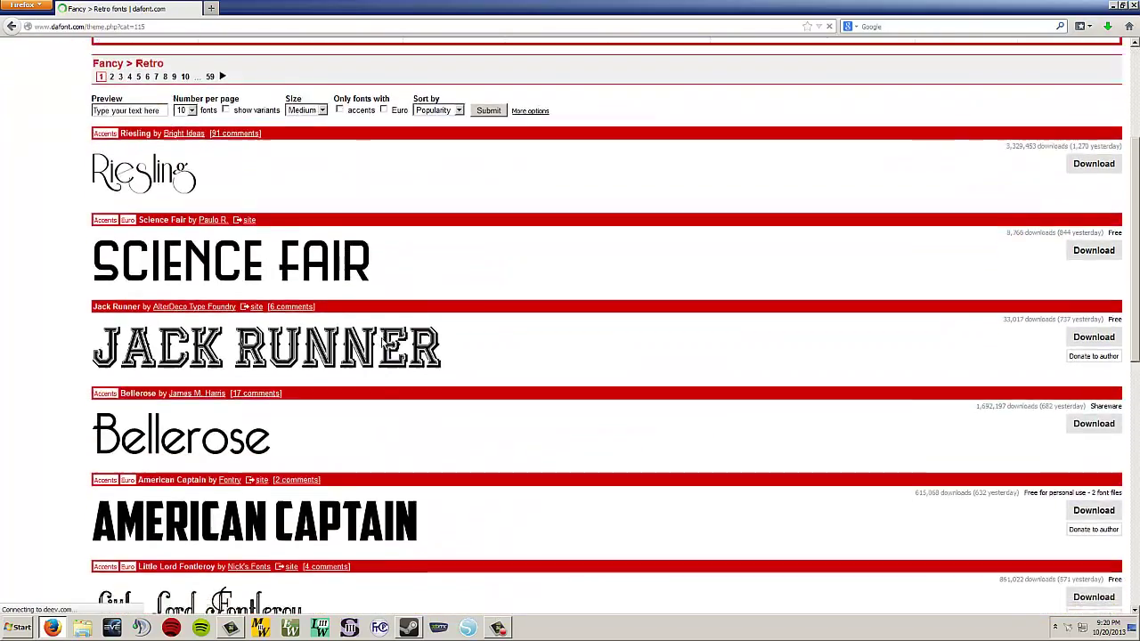
{"action": "scroll", "coordinate": [385, 344], "scroll_direction": "down", "scroll_amount": 2}
{"action": "scroll", "coordinate": [382, 344], "scroll_direction": "up", "scroll_amount": 8}
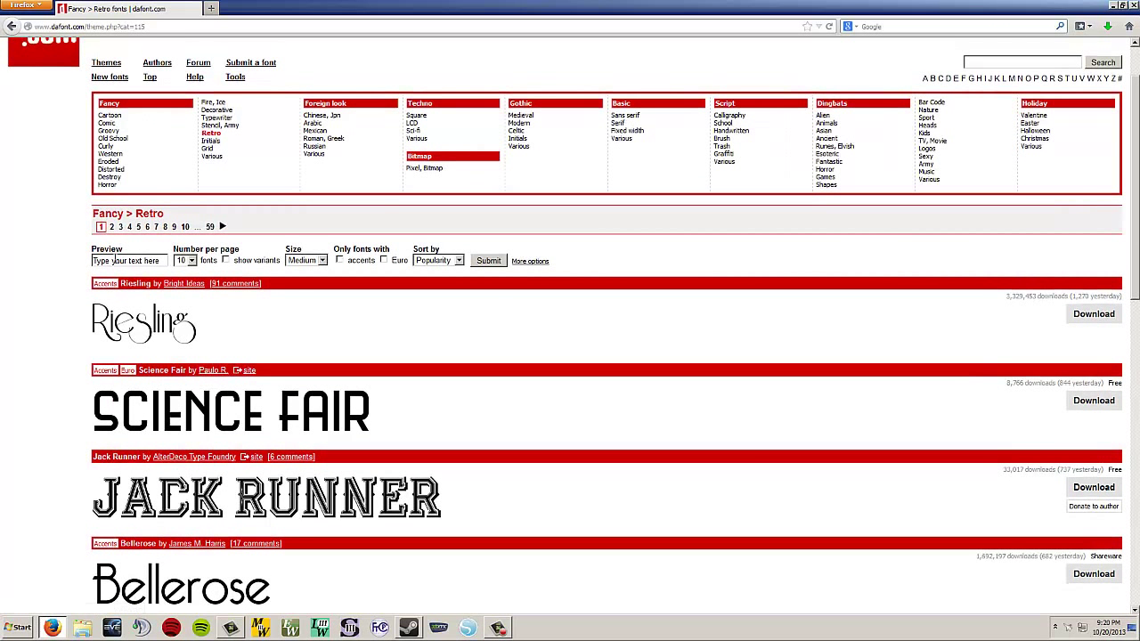
- Set the Retro font preview text to 'Sew vac' and scroll through the results
{"action": "left_click", "coordinate": [128, 260]}
{"action": "type", "text": "Sew vac"}
{"action": "key", "text": "Return"}
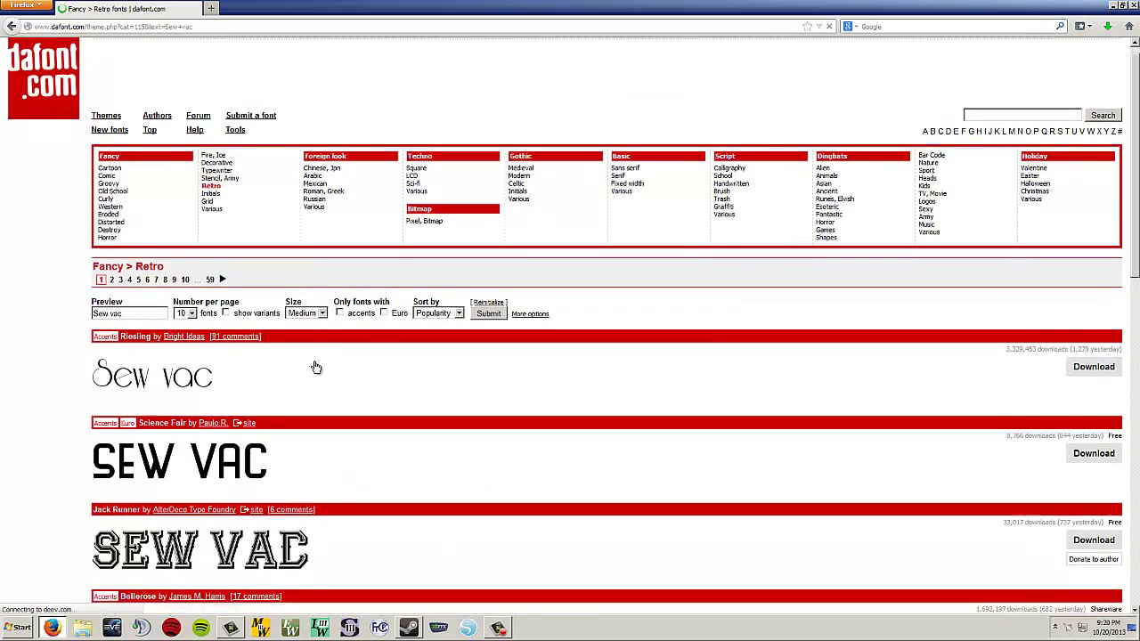
{"action": "scroll", "coordinate": [267, 368], "scroll_direction": "down", "scroll_amount": 5}
{"action": "scroll", "coordinate": [175, 397], "scroll_direction": "down", "scroll_amount": 2}
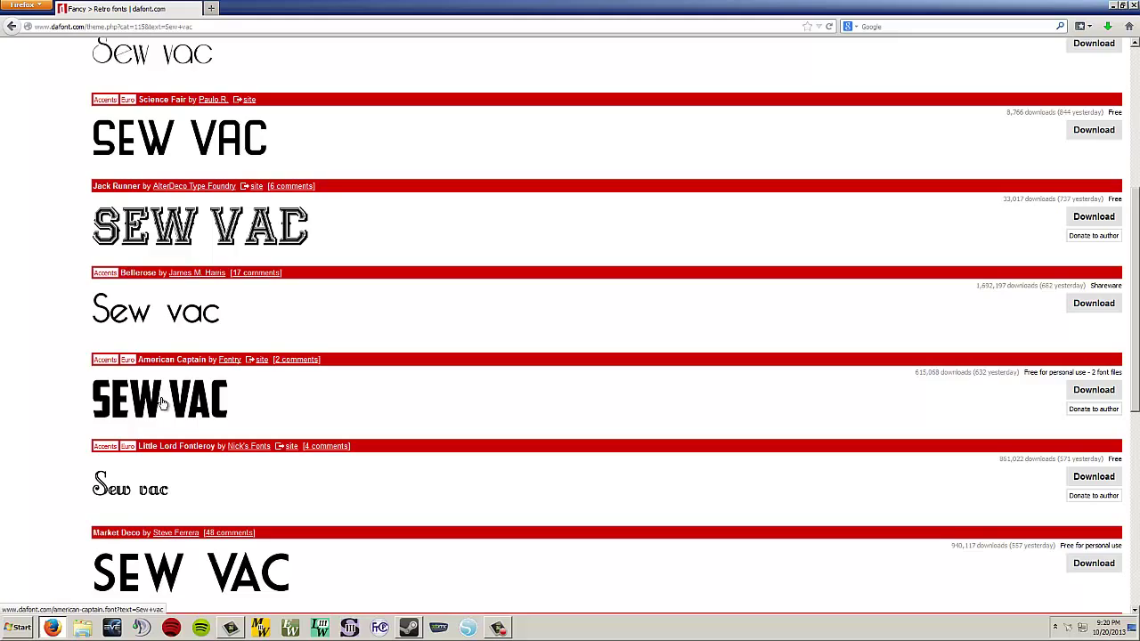
{"action": "scroll", "coordinate": [172, 405], "scroll_direction": "down", "scroll_amount": 5}
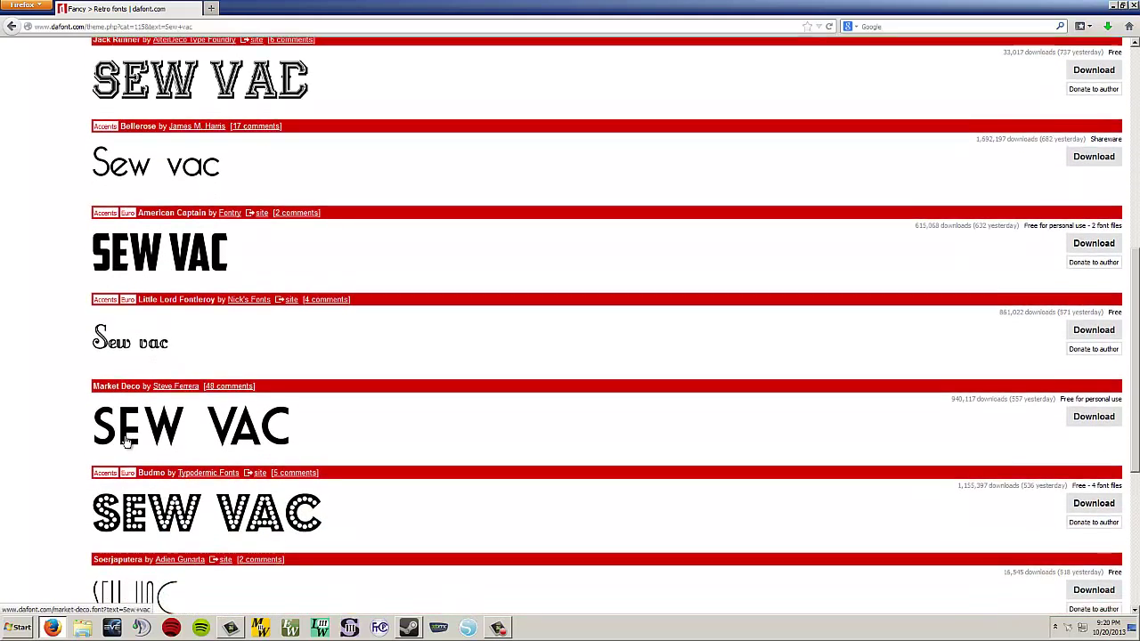
{"action": "scroll", "coordinate": [187, 418], "scroll_direction": "down", "scroll_amount": 3}
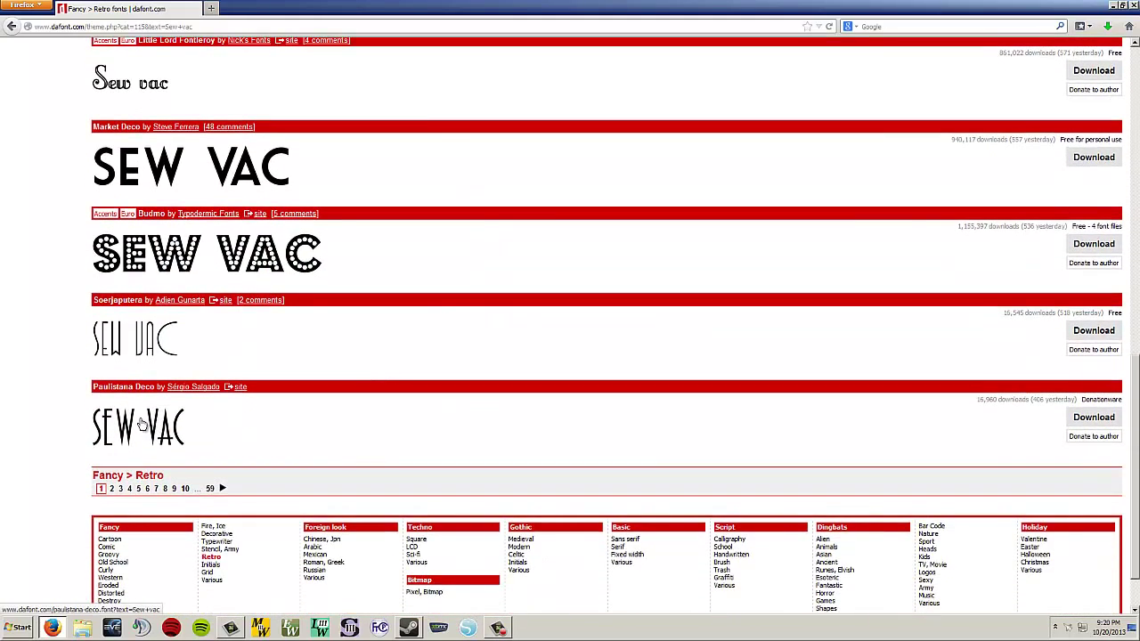
- Browse the 'Sew vac' Retro previews on page 3, then page 6
{"action": "left_click", "coordinate": [120, 488]}
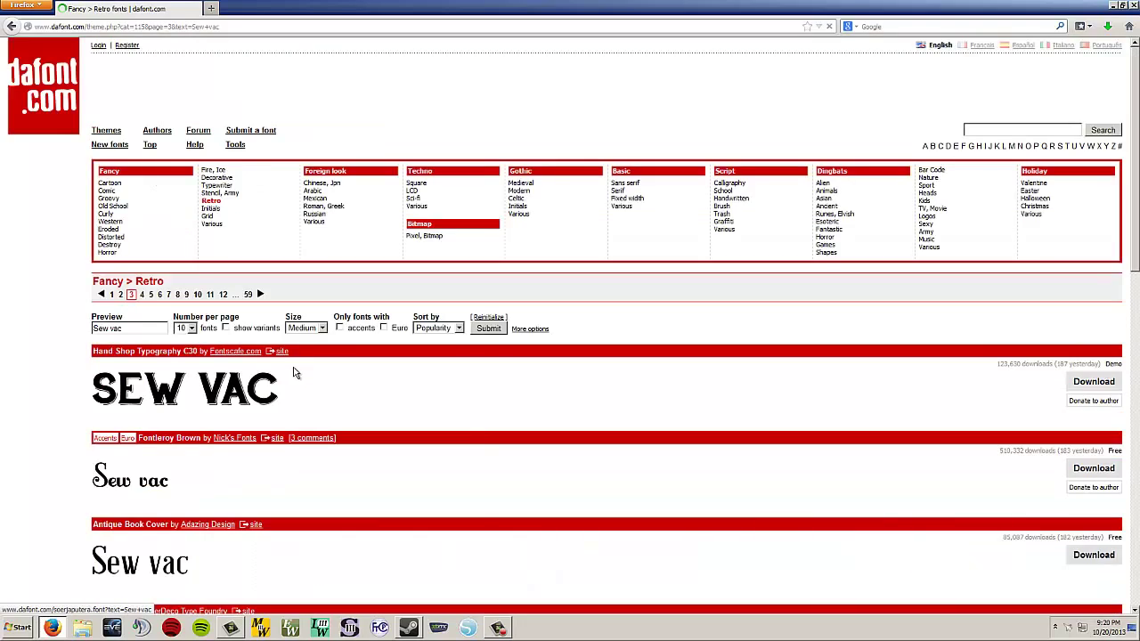
{"action": "scroll", "coordinate": [302, 374], "scroll_direction": "down", "scroll_amount": 5}
{"action": "scroll", "coordinate": [312, 374], "scroll_direction": "down", "scroll_amount": 5}
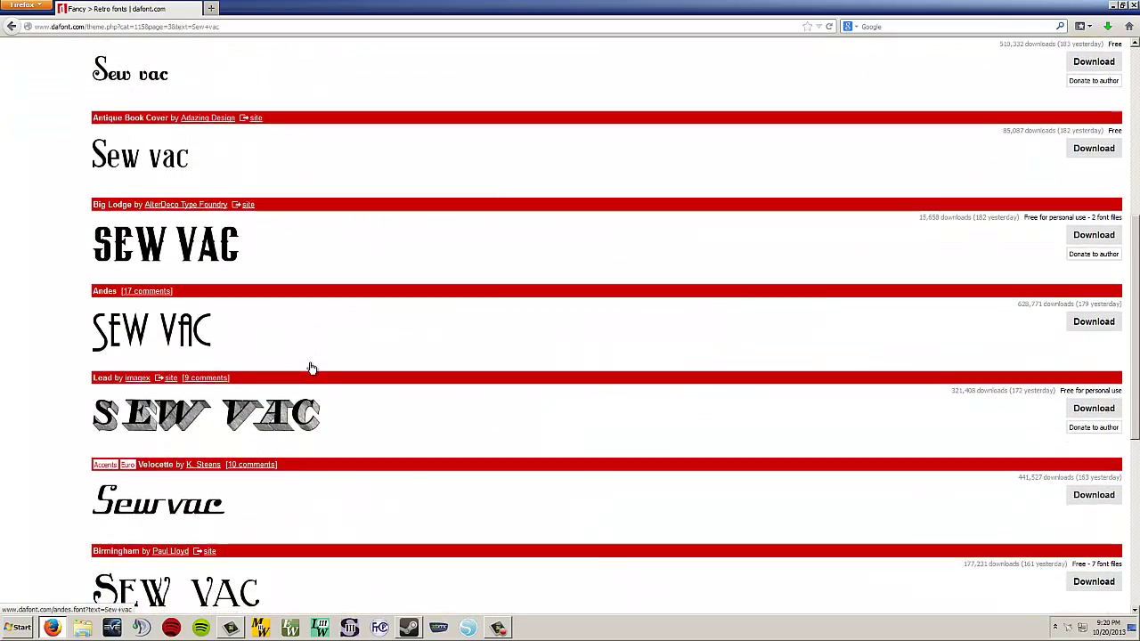
{"action": "scroll", "coordinate": [311, 368], "scroll_direction": "down", "scroll_amount": 5}
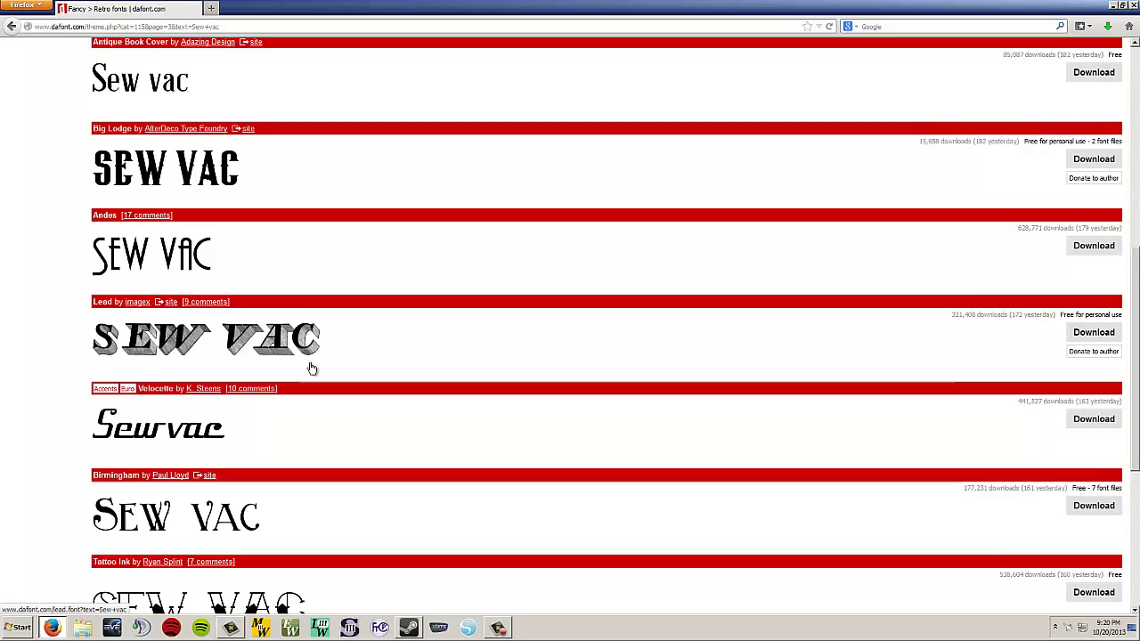
{"action": "scroll", "coordinate": [311, 368], "scroll_direction": "down", "scroll_amount": 1}
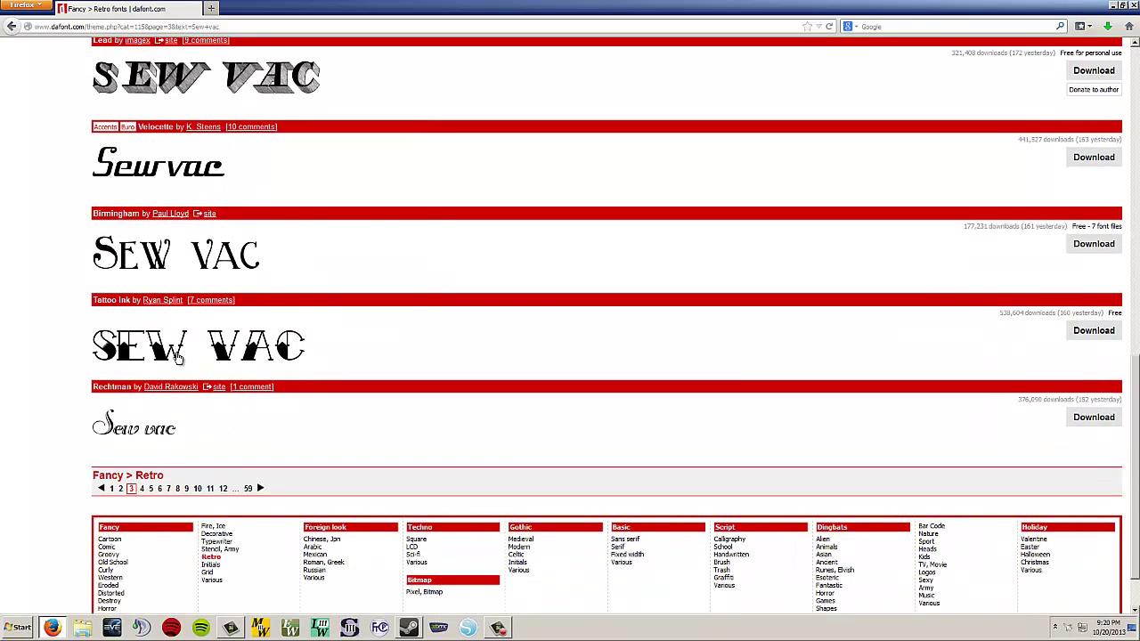
{"action": "left_click", "coordinate": [156, 491]}
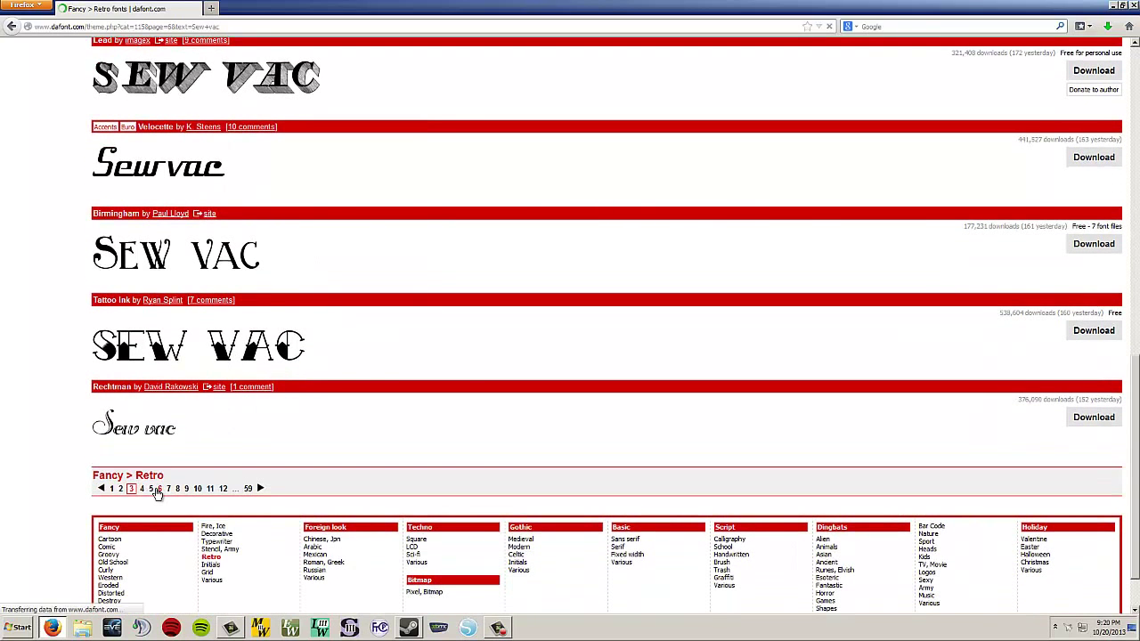
{"action": "scroll", "coordinate": [237, 430], "scroll_direction": "down", "scroll_amount": 5}
{"action": "scroll", "coordinate": [237, 430], "scroll_direction": "down", "scroll_amount": 5}
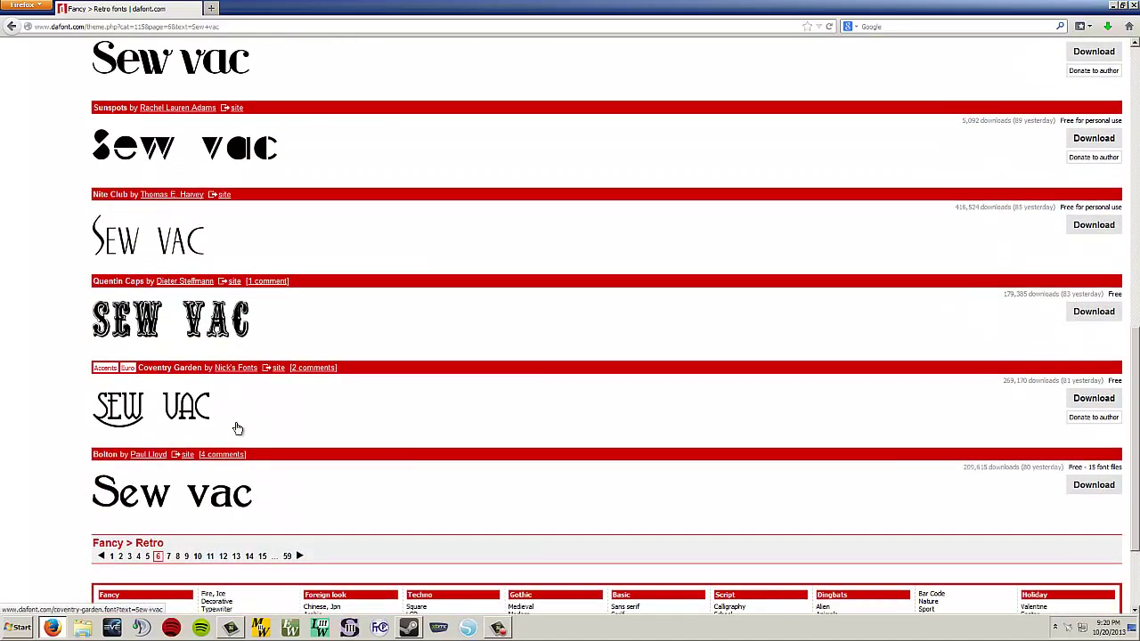
{"action": "scroll", "coordinate": [257, 435], "scroll_direction": "up", "scroll_amount": 8}
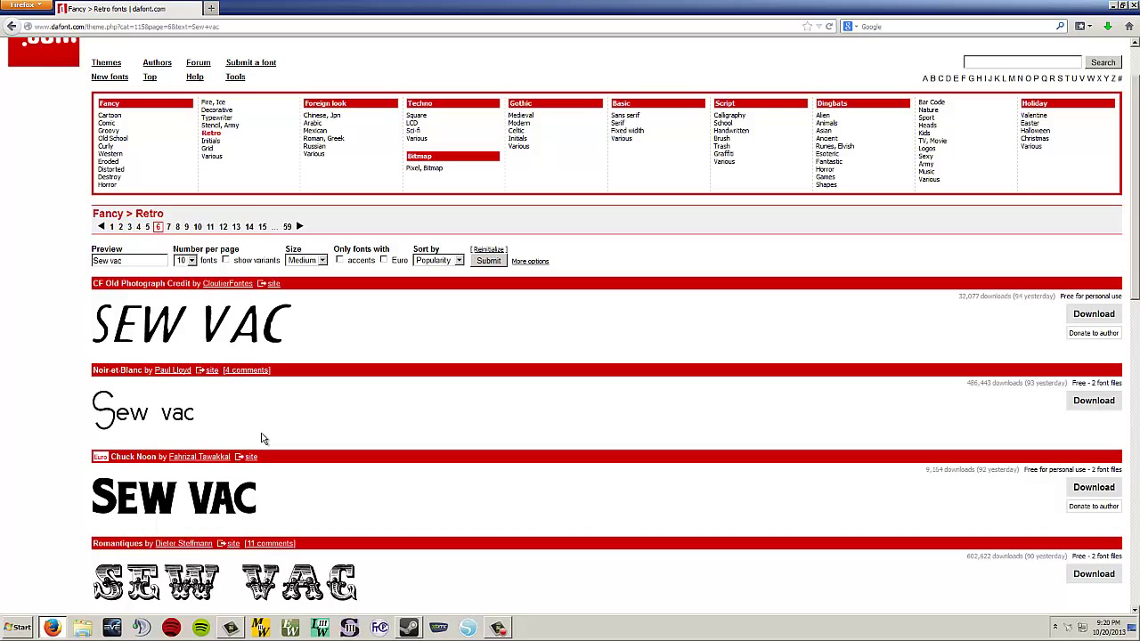